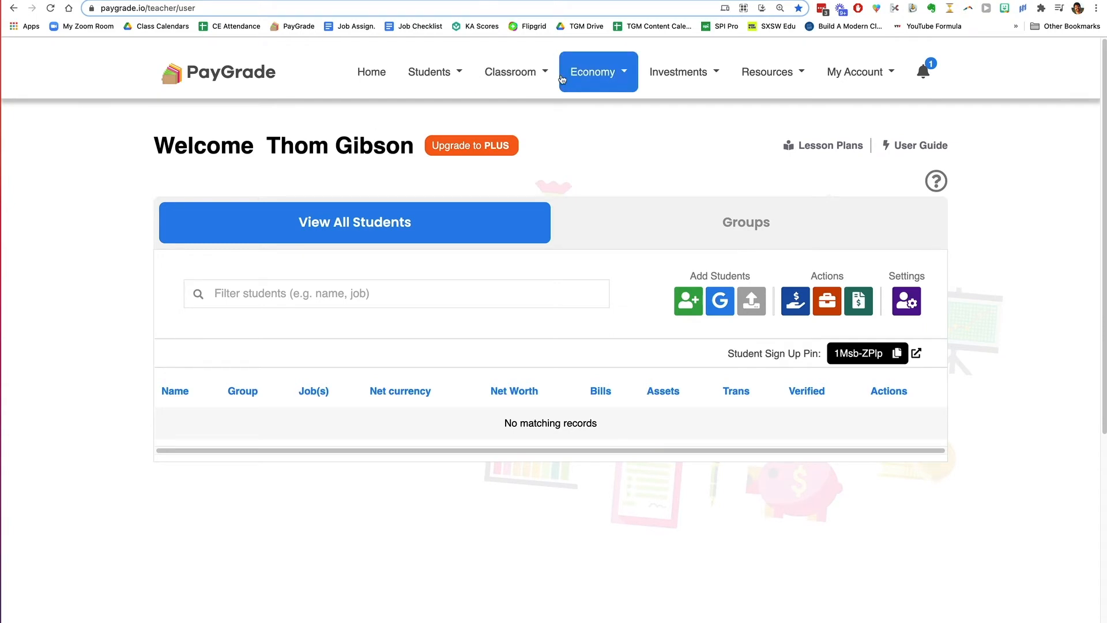
Step: Open the economy's jobs page and look through the preset jobs, their hourly pay and requirements
click(515, 72)
click(559, 29)
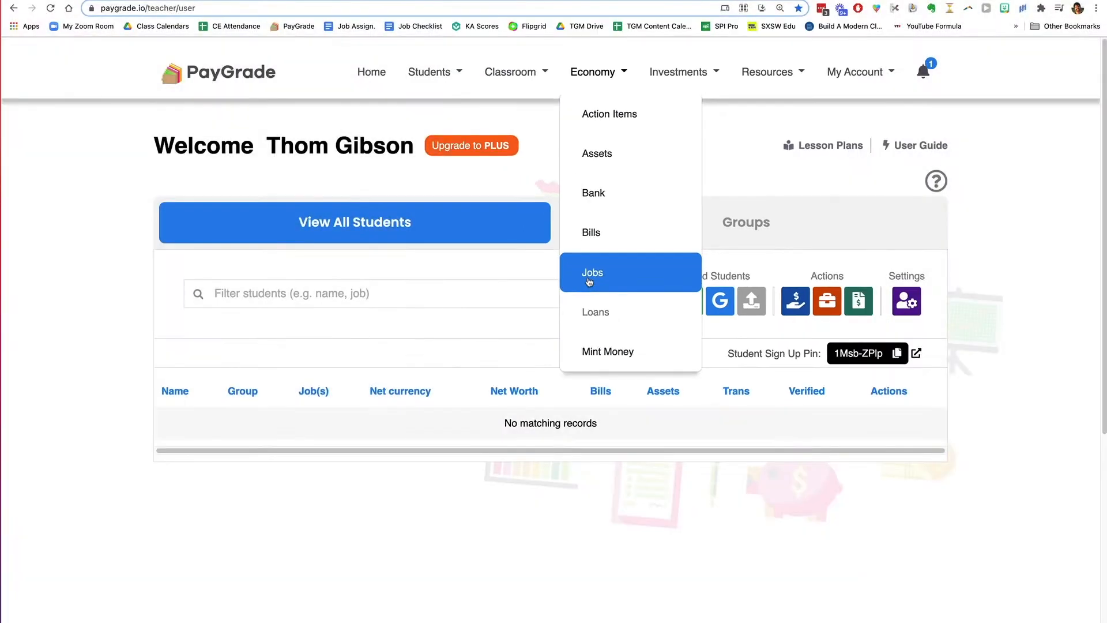
click(589, 282)
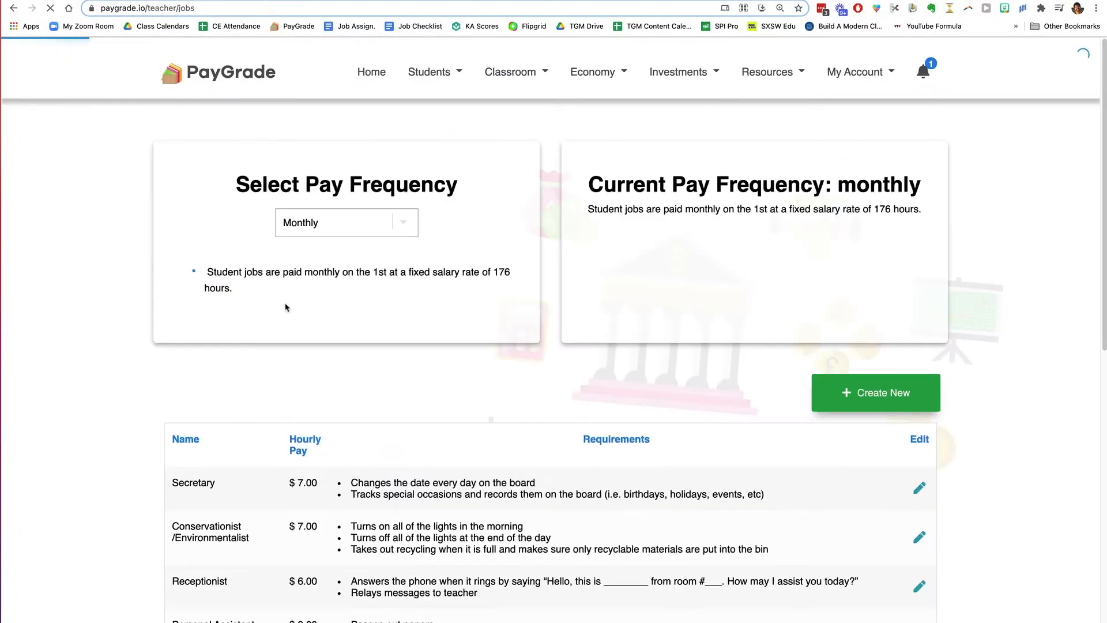
scroll(310, 328, down, 10)
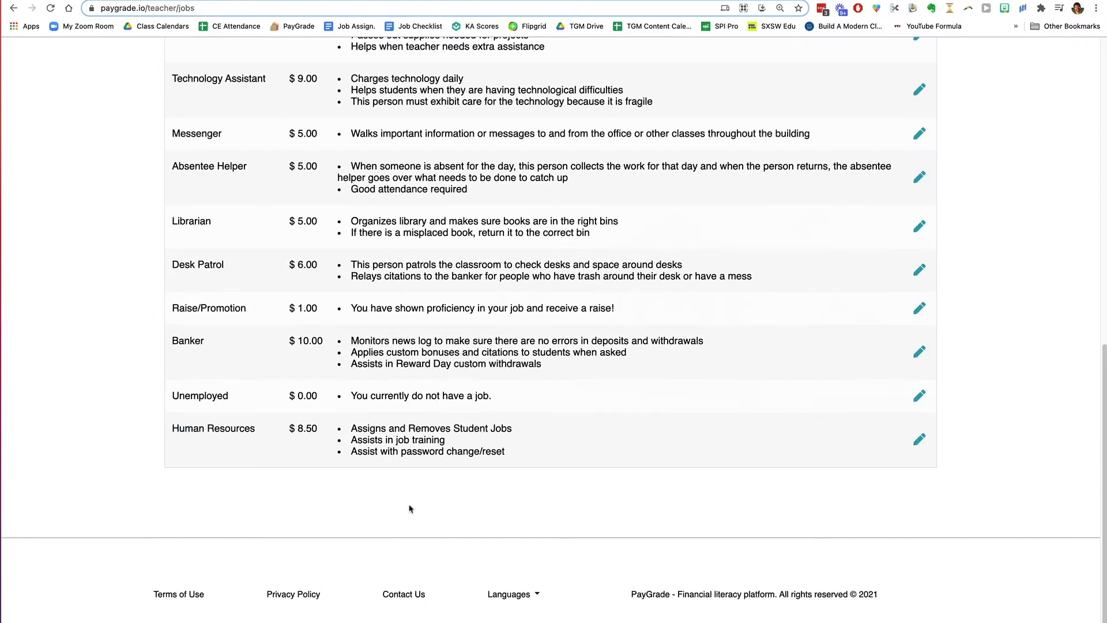
scroll(384, 414, up, 5)
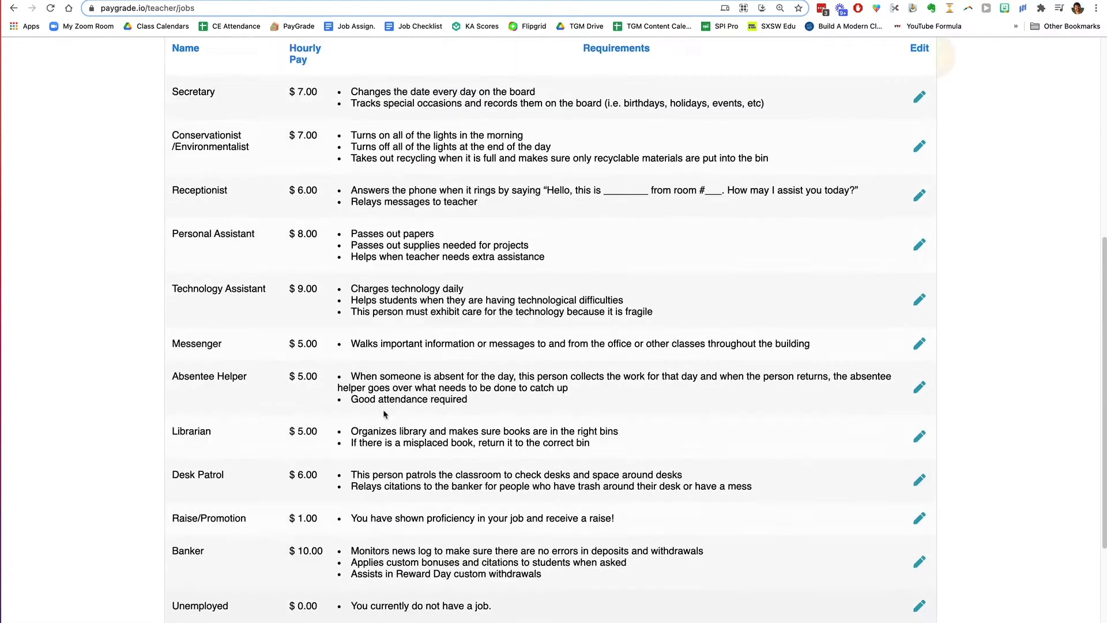
scroll(322, 306, up, 3)
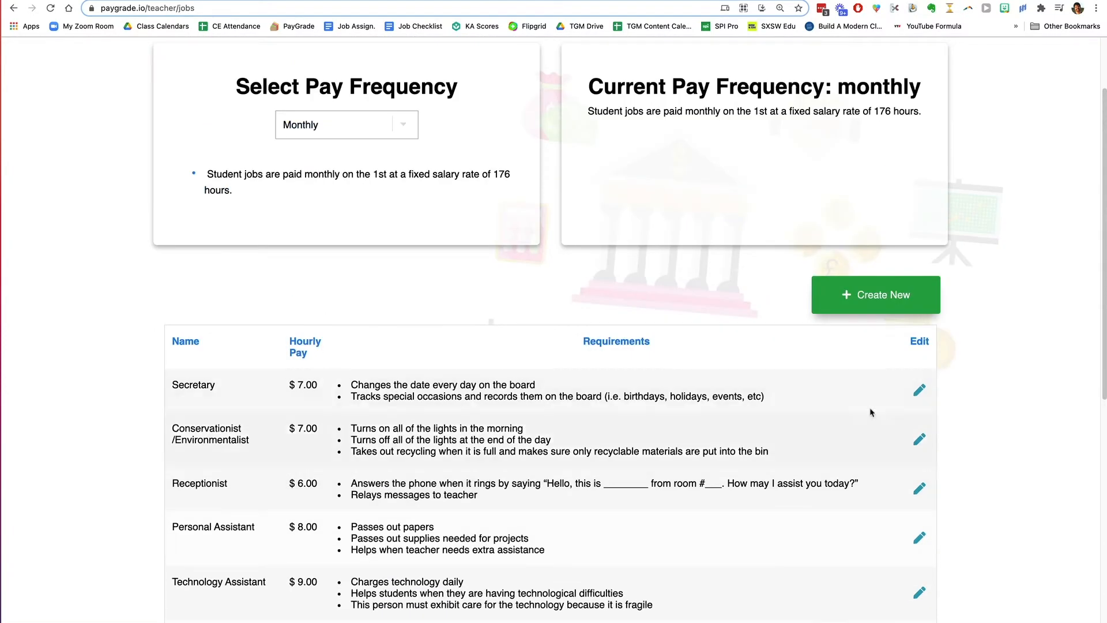
Step: Open the Conservationist /Environmentalist job in the editor and delete it
click(920, 441)
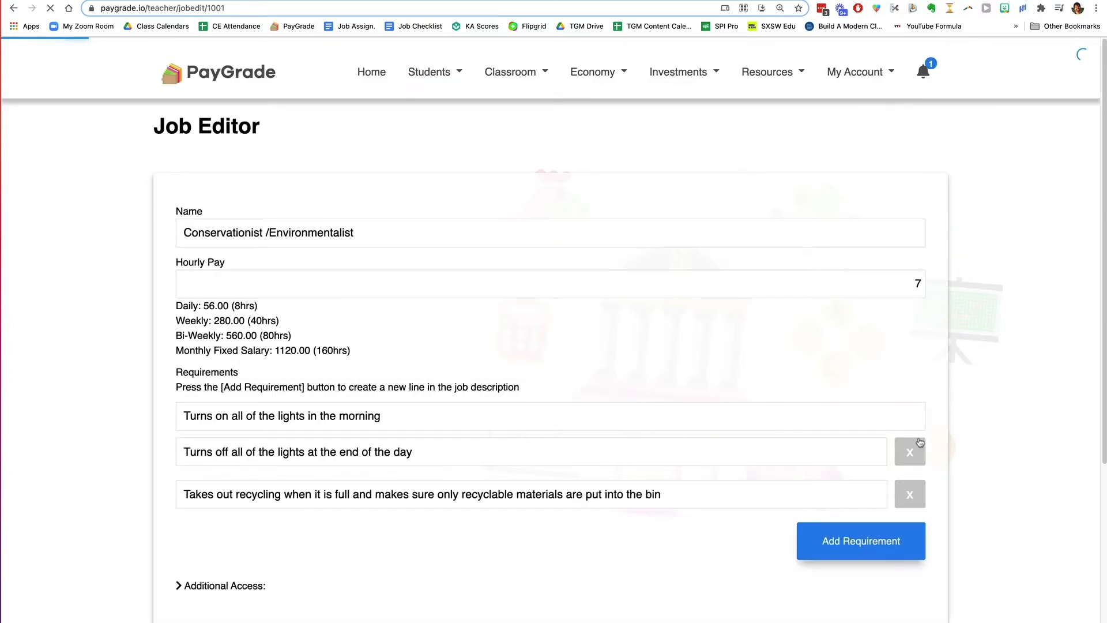
scroll(440, 447, down, 5)
click(271, 466)
click(476, 397)
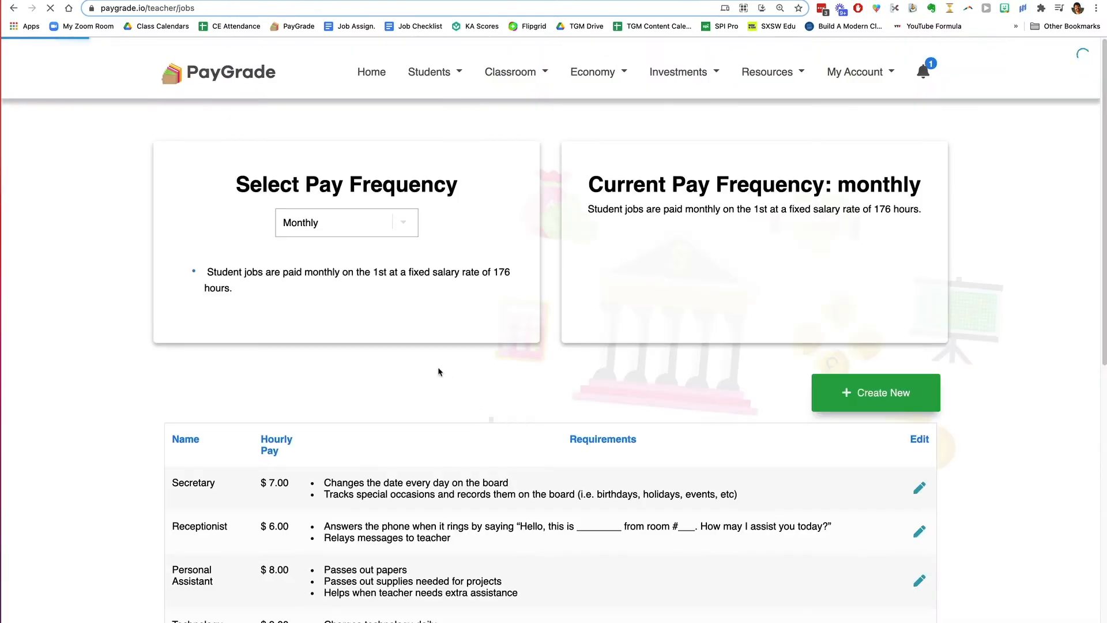
Step: Look at the pay frequency choices above the job list, leaving Monthly selected
scroll(599, 379, down, 1)
scroll(609, 378, up, 1)
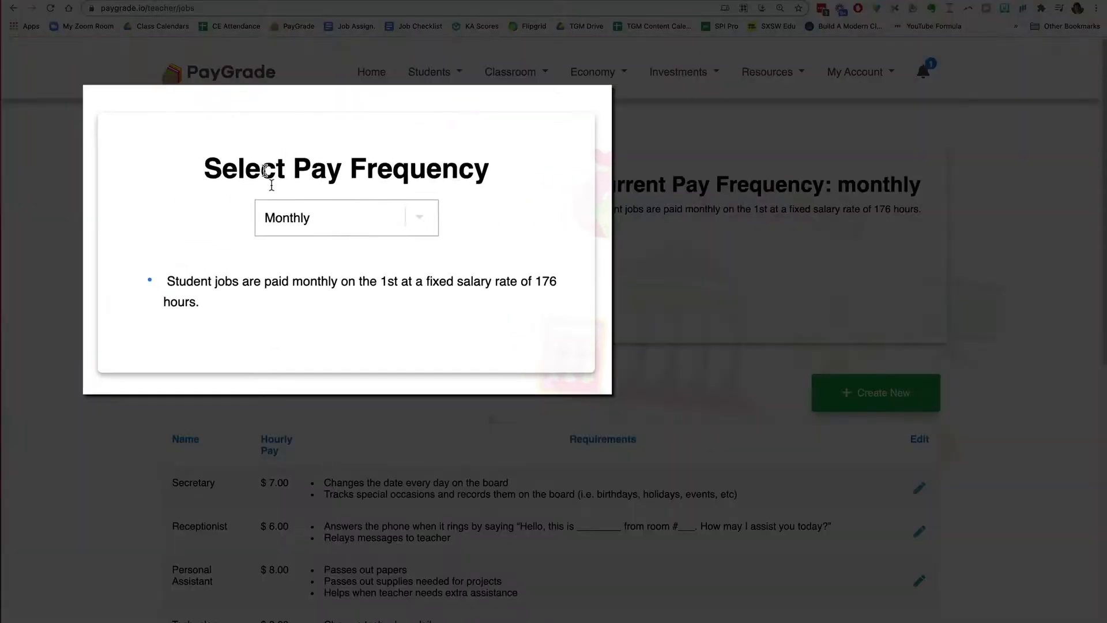
click(393, 215)
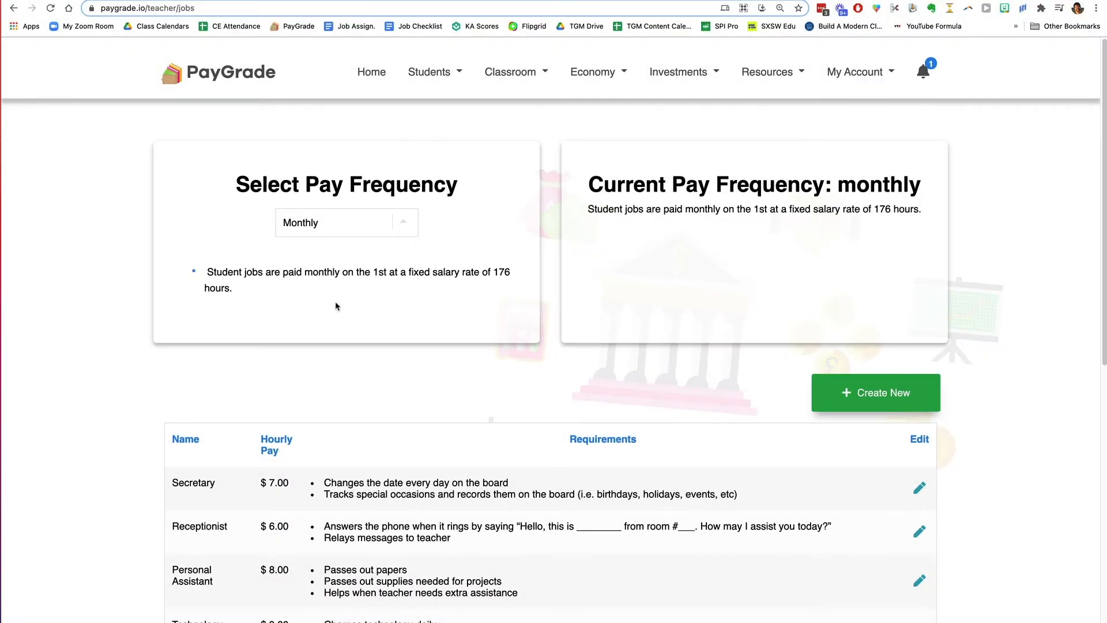
Step: Start a new job and name it Tutorial Creator
click(855, 405)
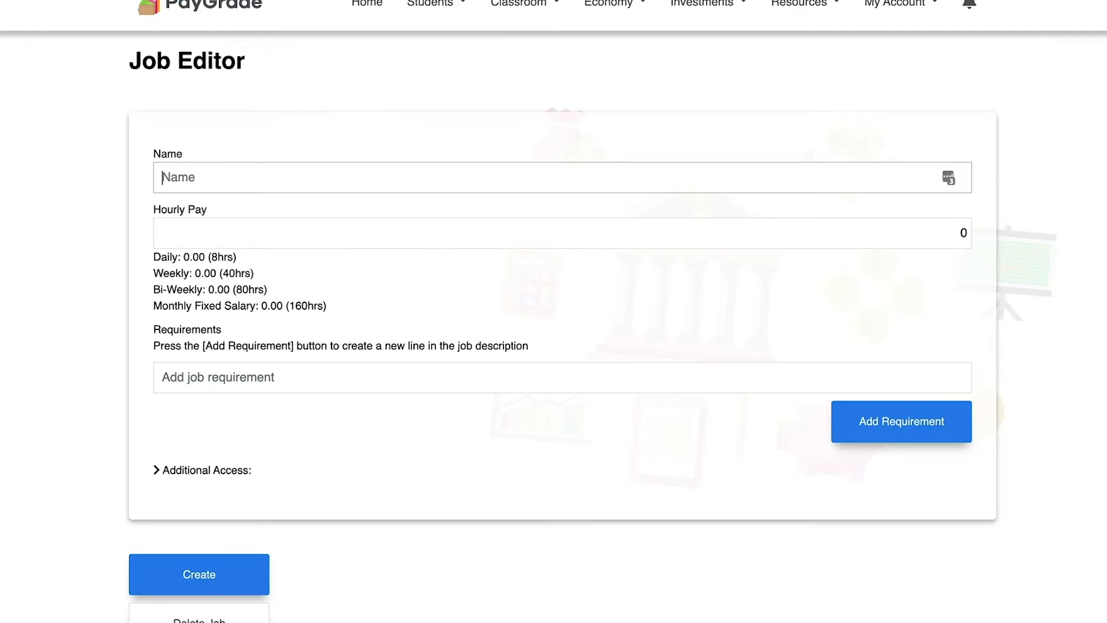
text(Tutorial Creator)
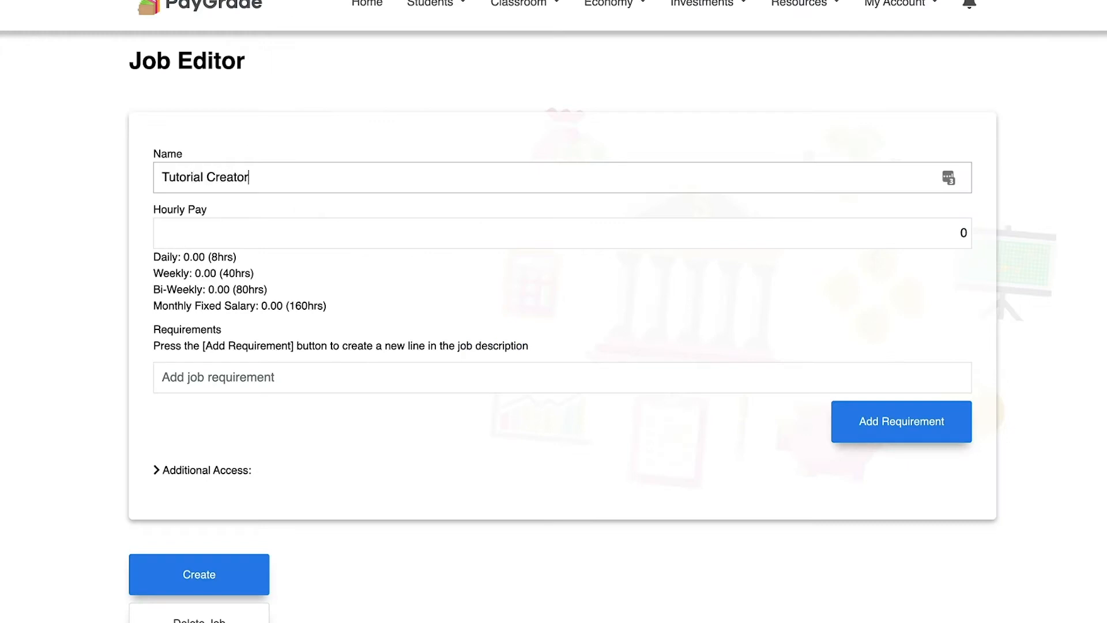
Step: Switch to Calculator, divide 1600 by 160 to work out the hourly rate, and close it
click(291, 232)
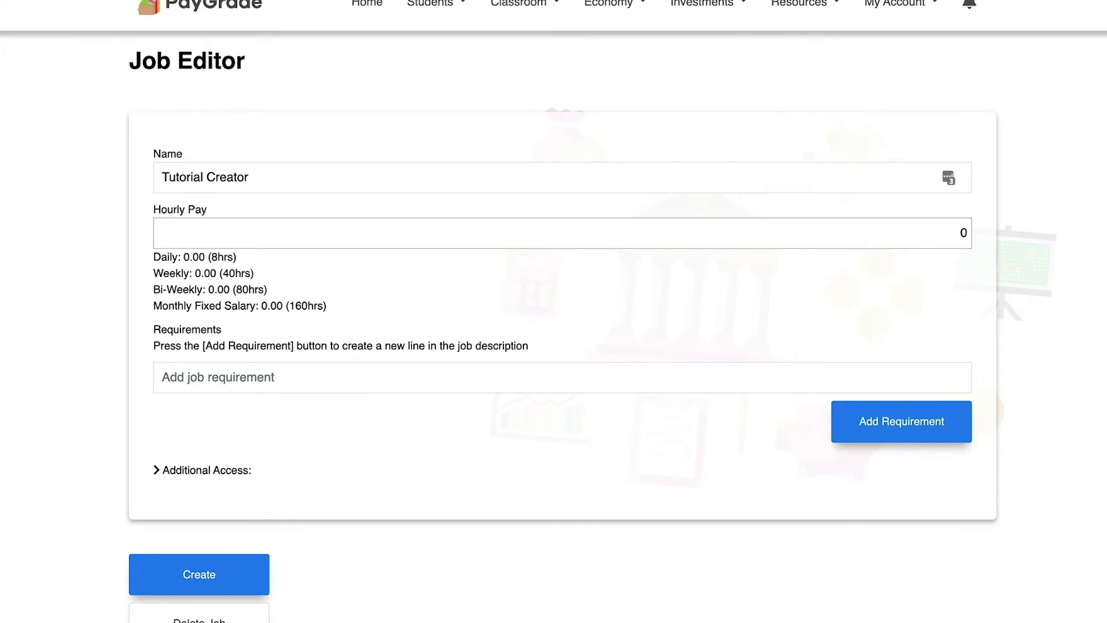
key(super+space)
text(calc)
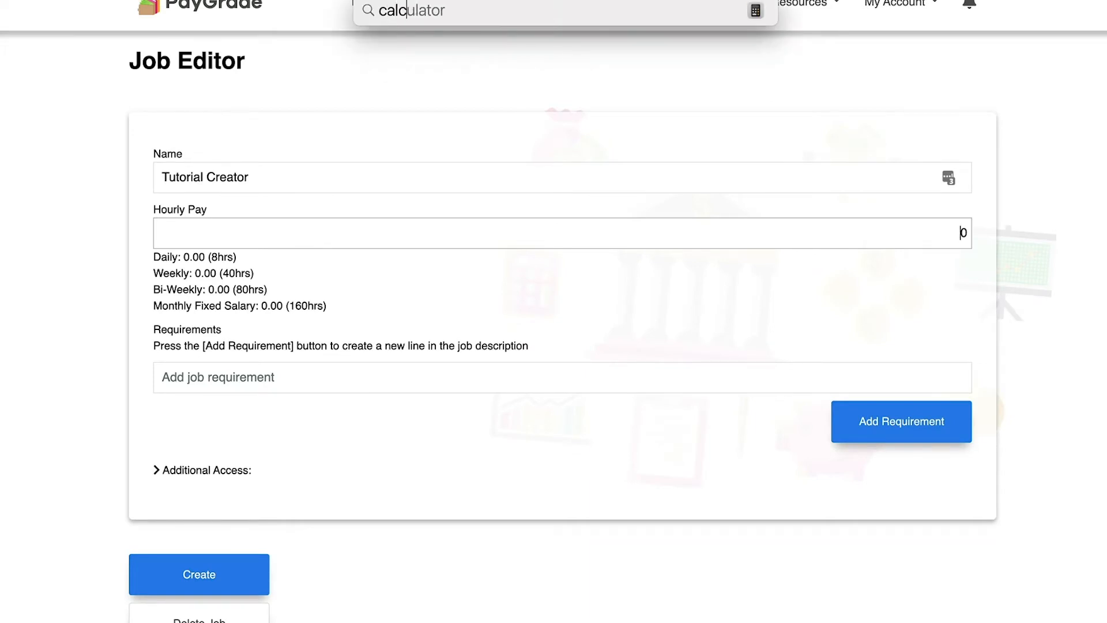
key(Return)
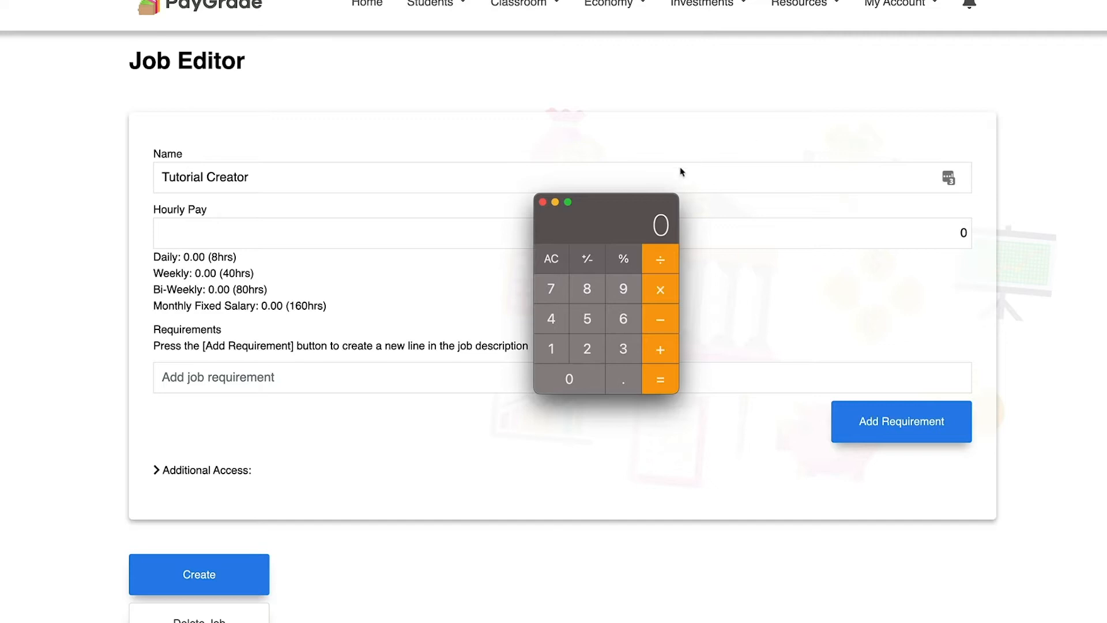
text(1600/160)
key(Return)
click(542, 202)
Step: Set the Tutorial Creator job's hourly pay to 10 and check the calculated monthly fixed salary
click(730, 221)
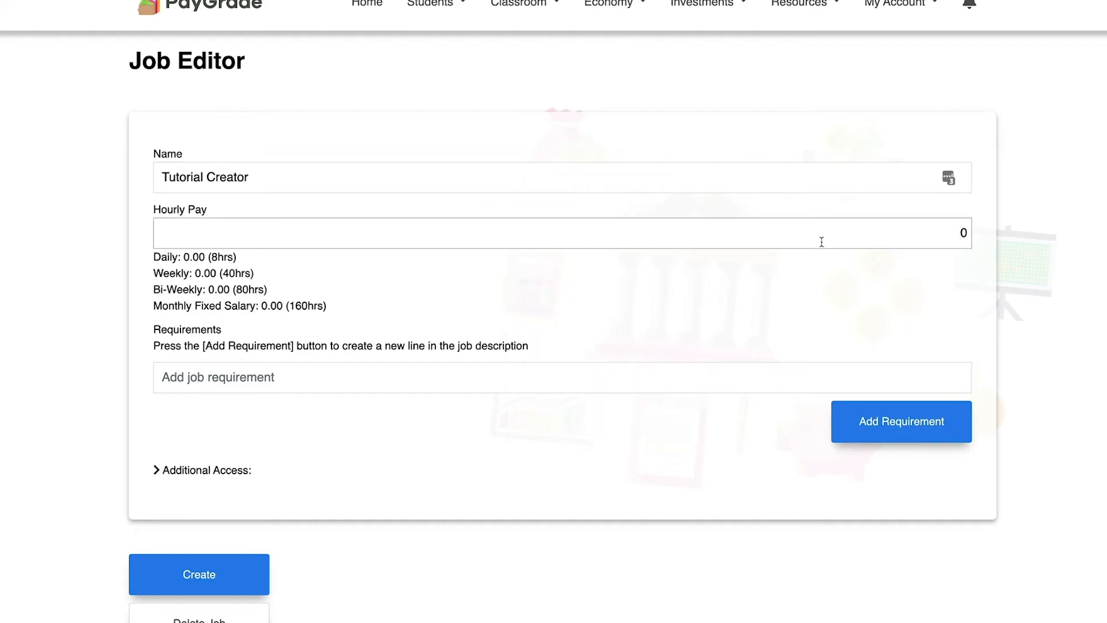
text(1)
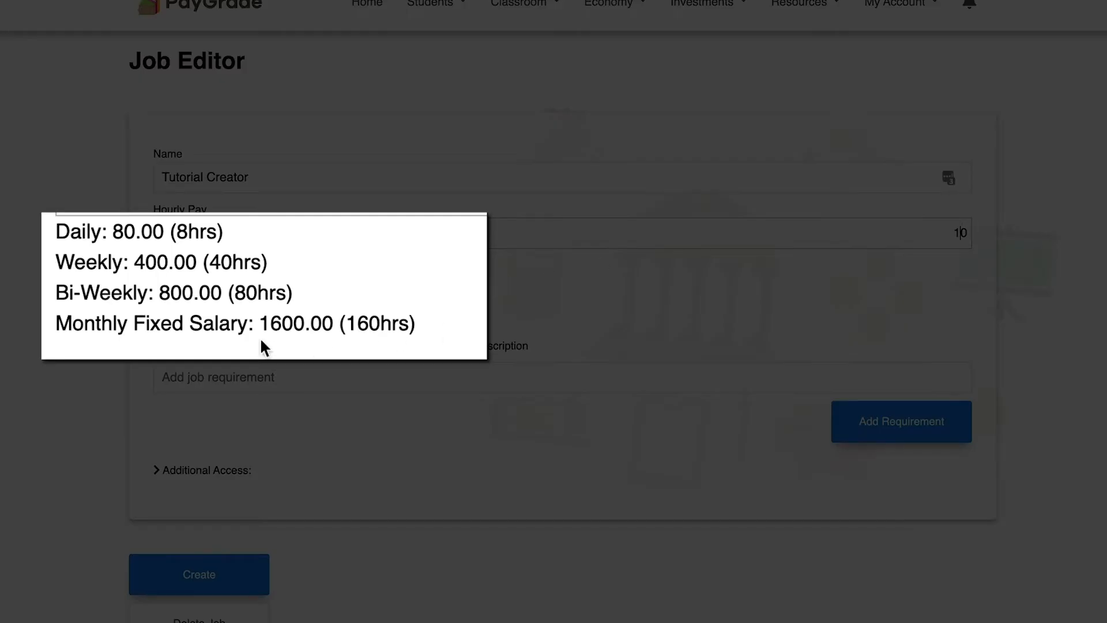
drag(265, 323, 291, 324)
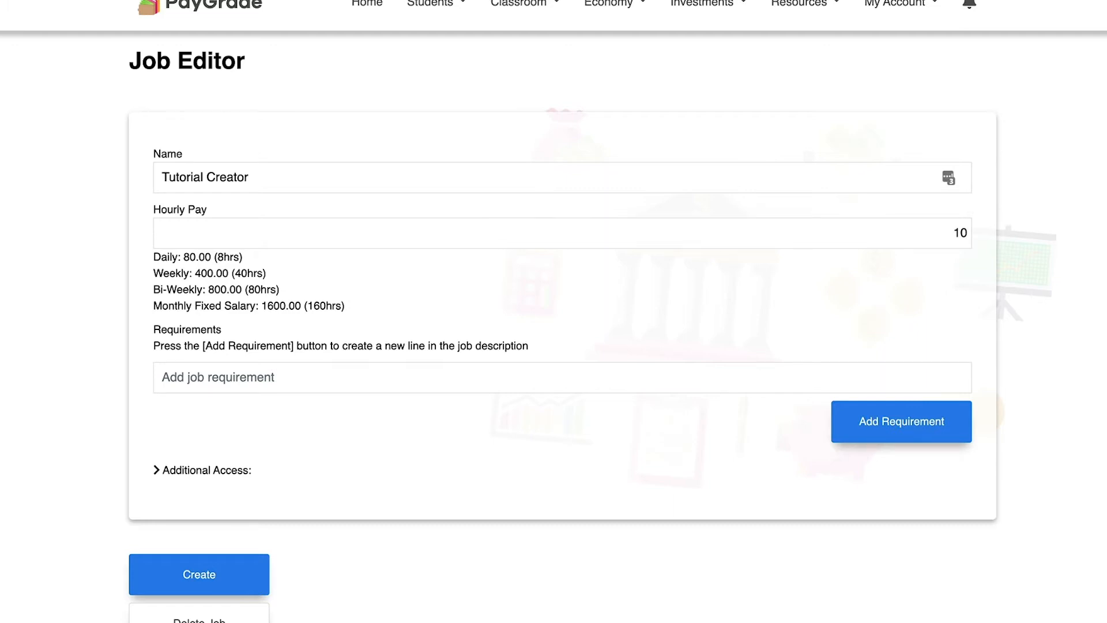
Step: Switch to Calculator and divide 1500 by 160 to work out an alternative hourly rate
key(super+space)
text(calc)
key(Return)
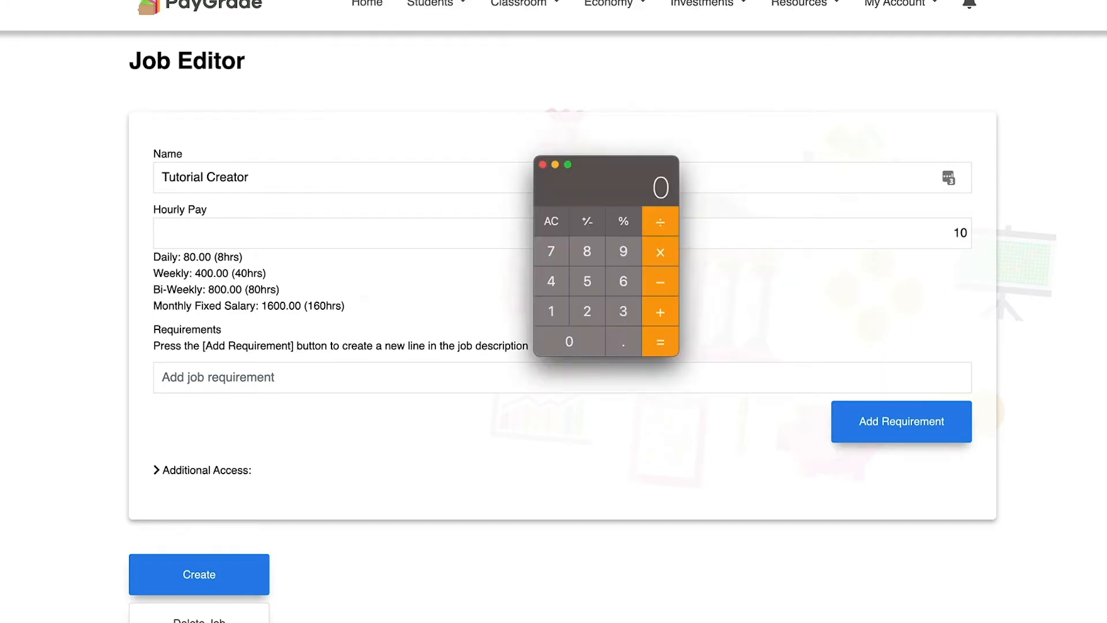
text(1500/60)
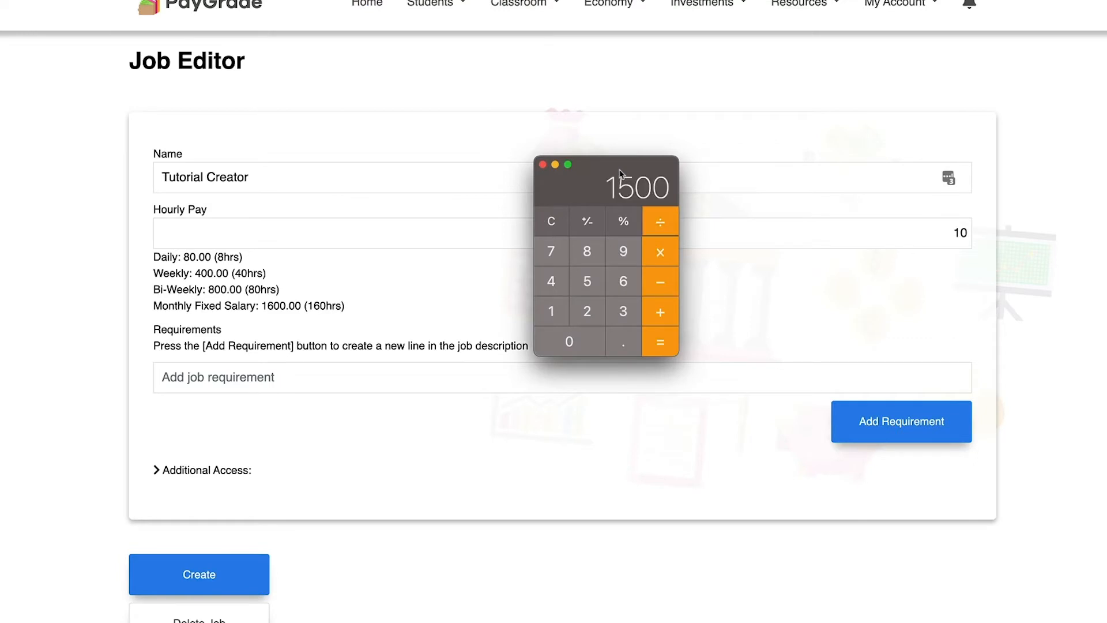
key(BackSpace)
key(BackSpace)
text(160)
key(Return)
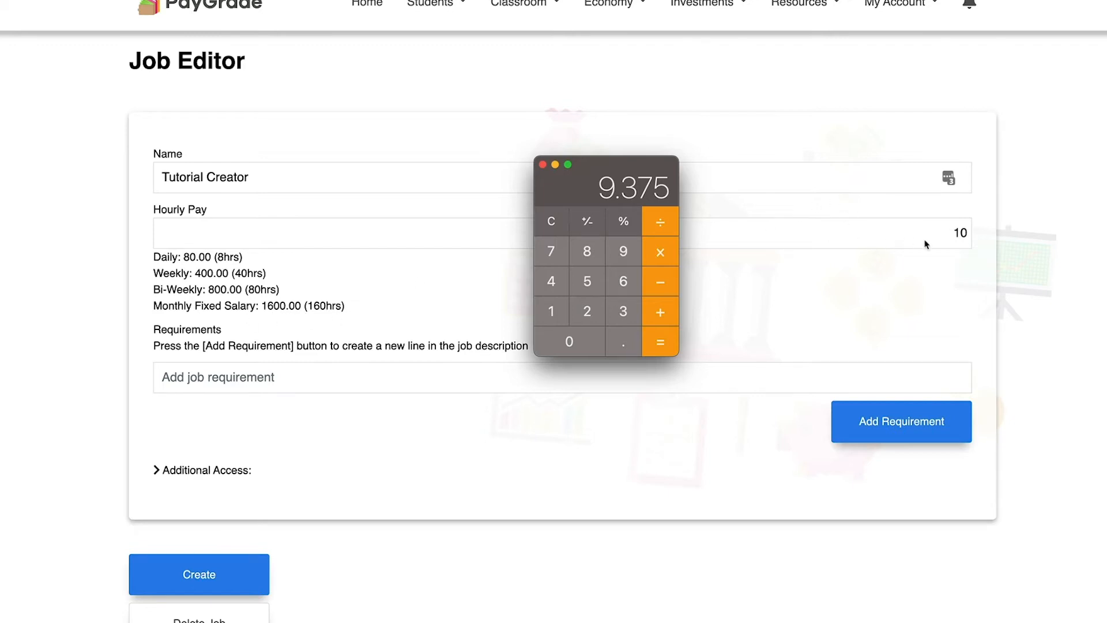
Step: Change the Tutorial Creator job's hourly pay to 9.375
click(939, 238)
key(BackSpace)
key(BackSpace)
text(9.376)
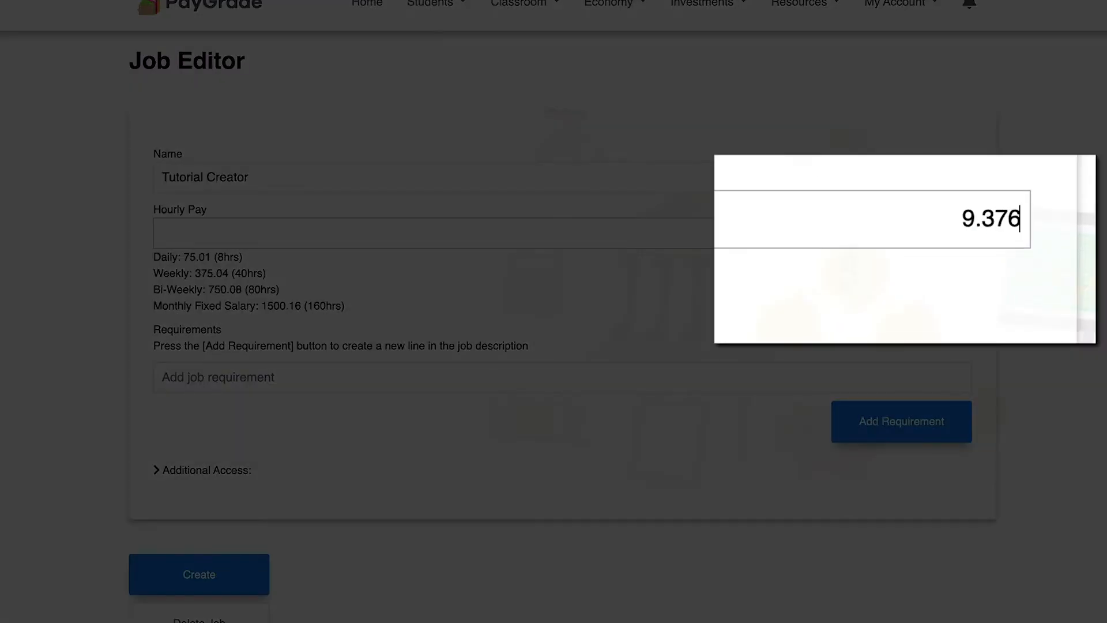
key(BackSpace)
text(5)
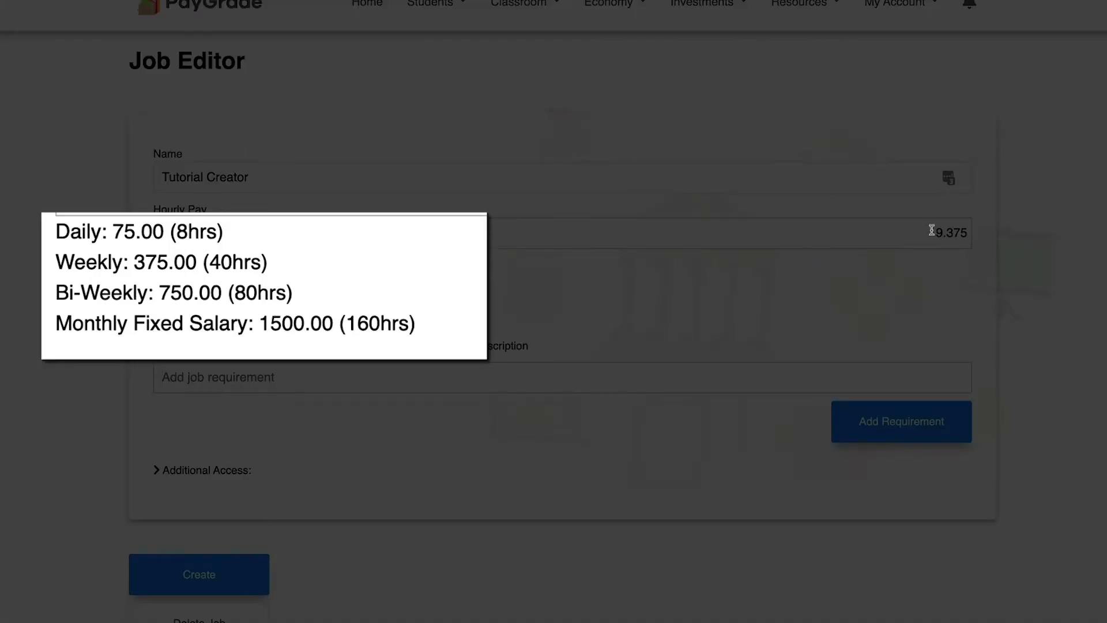
Step: Set the Tutorial Creator job's hourly pay back to 10
click(934, 232)
text(10)
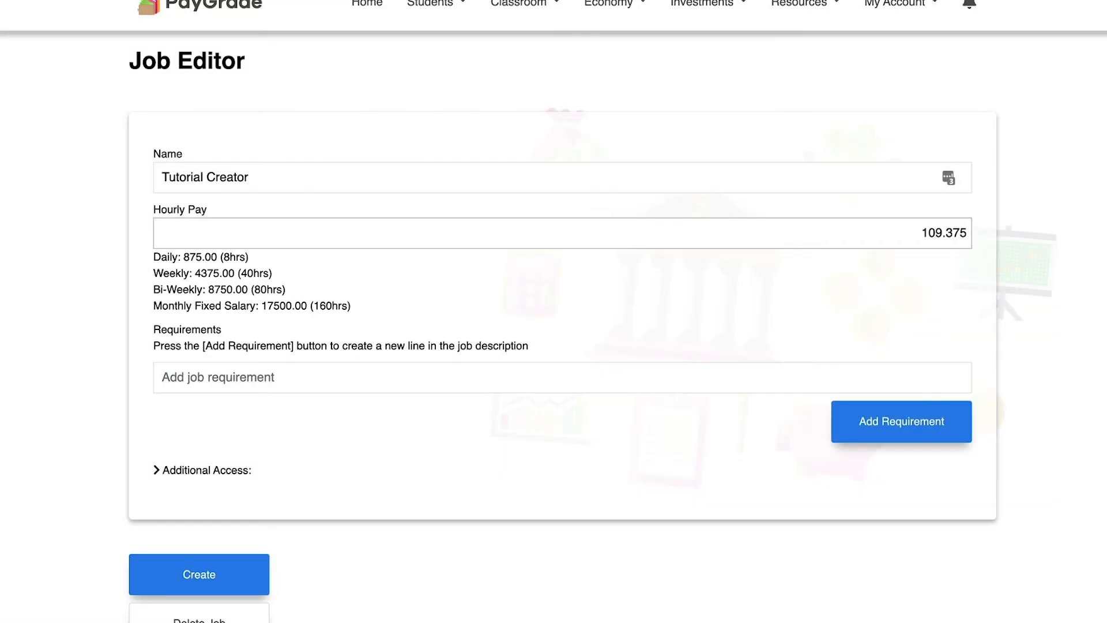
key(super+a)
text(10)
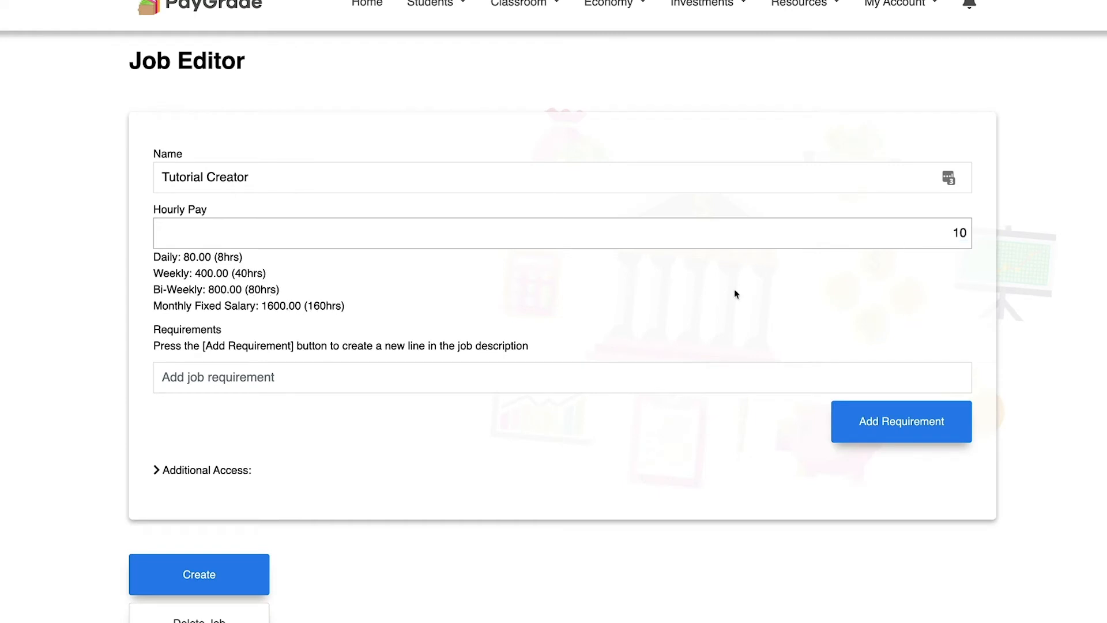
Step: Copy the first Tutorial Creator bullet from the job list in Google Docs and paste it as the new job's first requirement
click(297, 375)
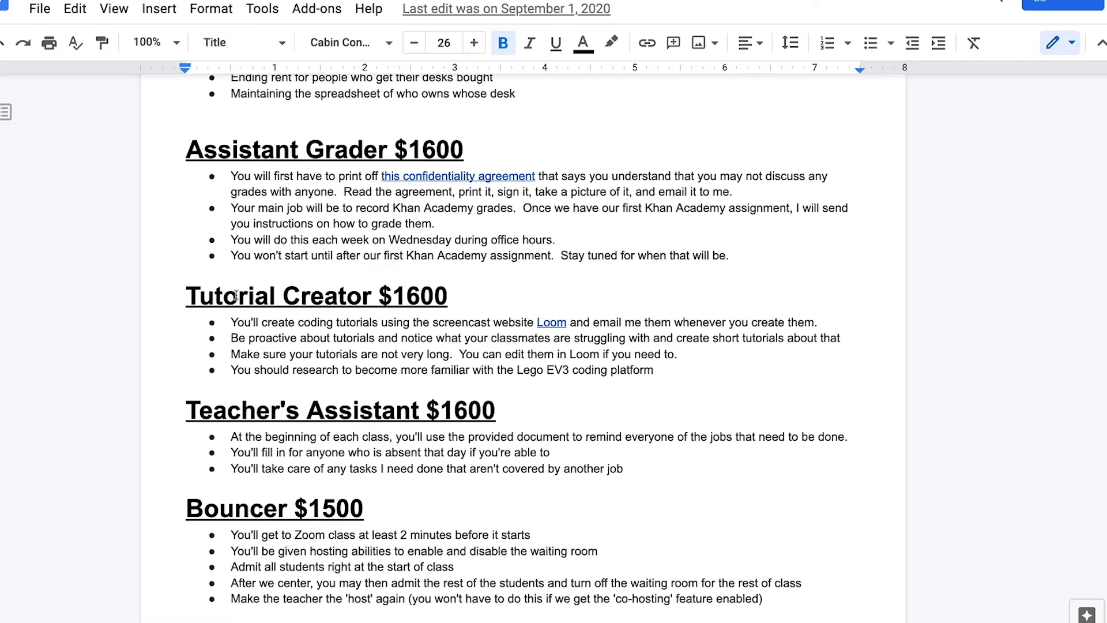
scroll(239, 287, down, 1)
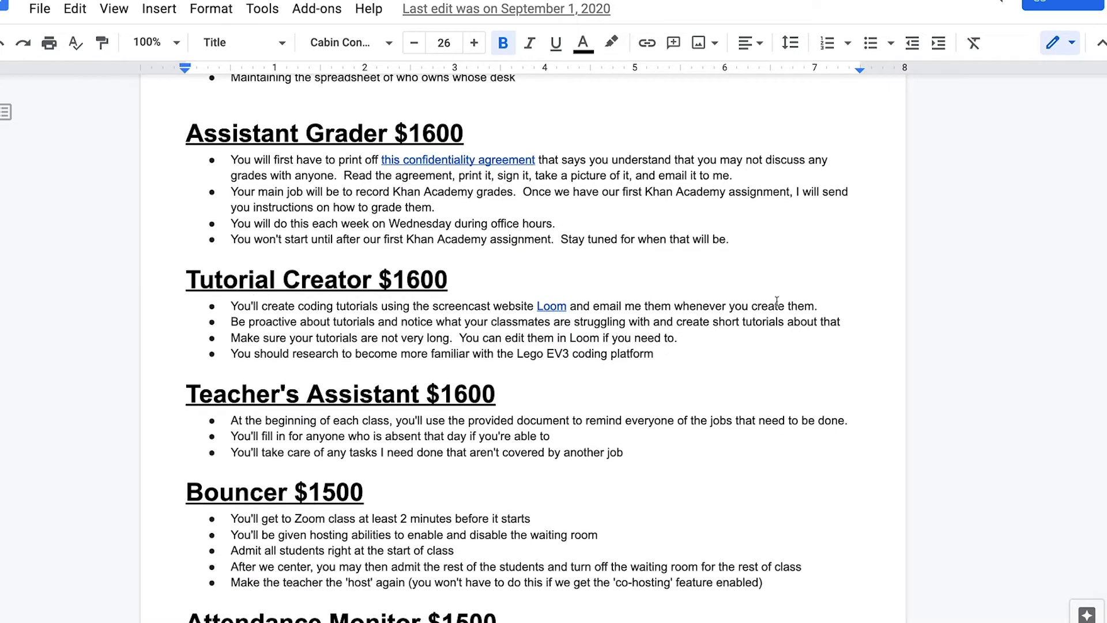
drag(828, 306, 223, 301)
key(ctrl+c)
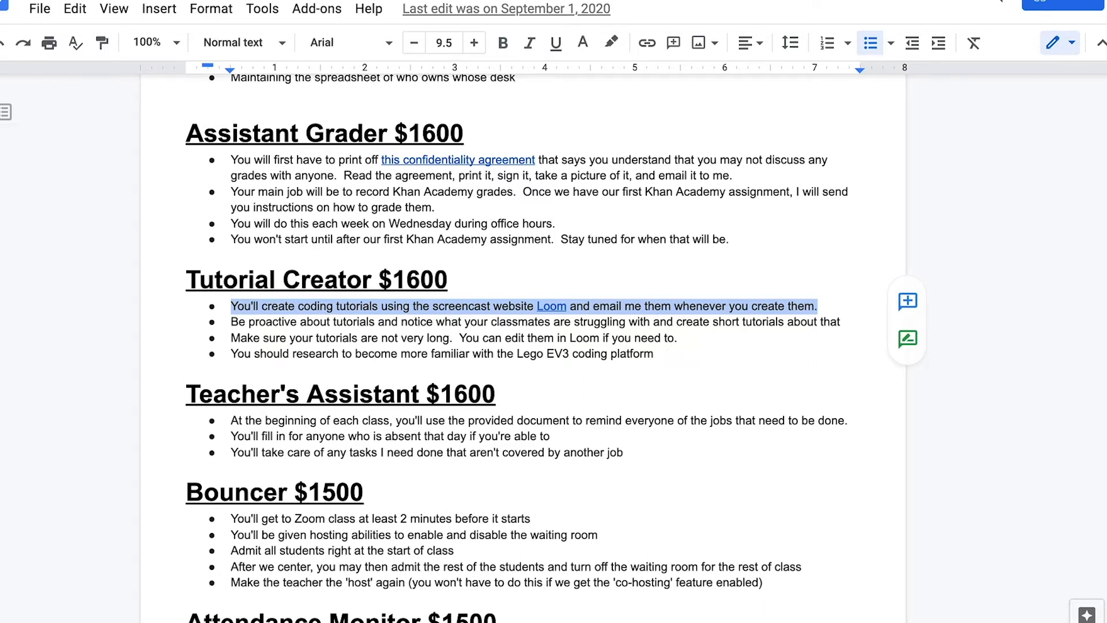
key(ctrl+Tab)
click(286, 366)
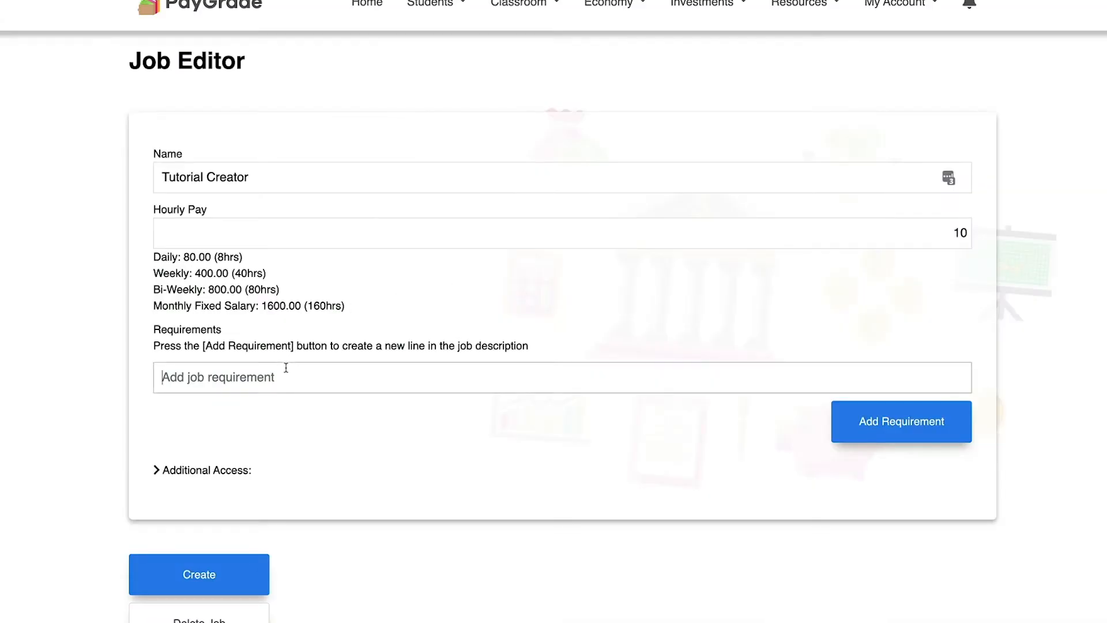
key(ctrl+v)
Step: Enter Loom's web address in a new browser tab to get the URL for the requirement's link
click(485, 377)
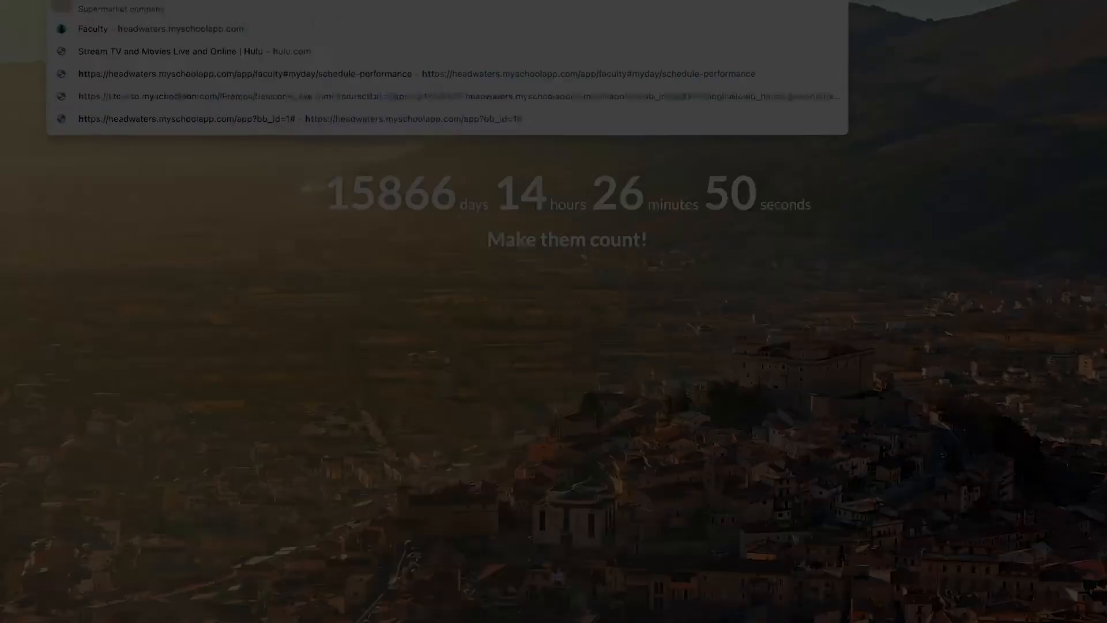
text(ttp://www.lo)
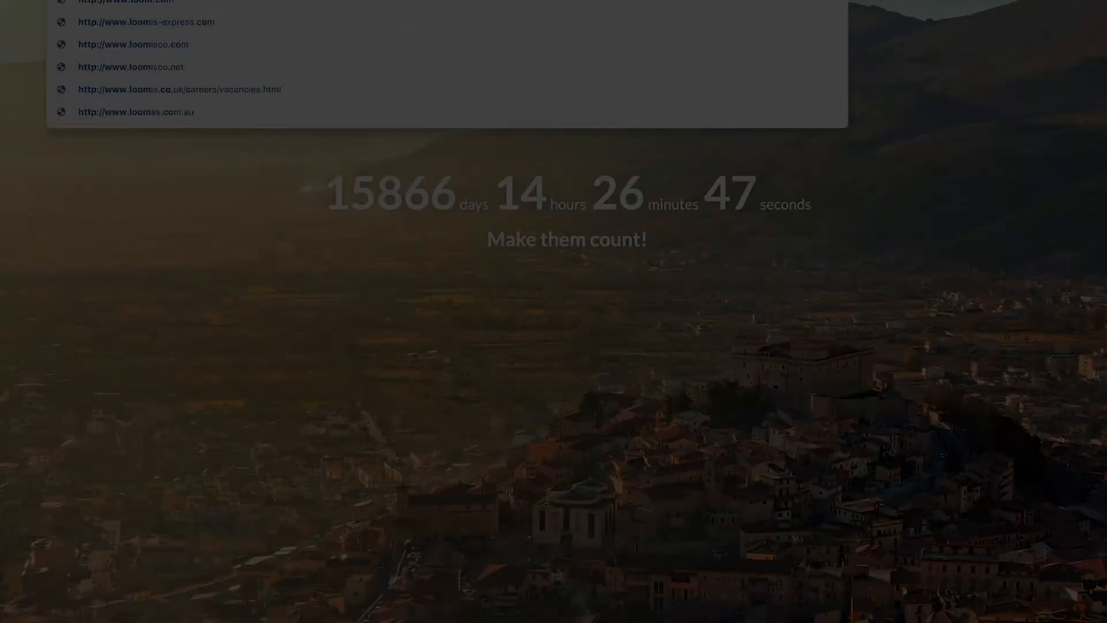
key(Escape)
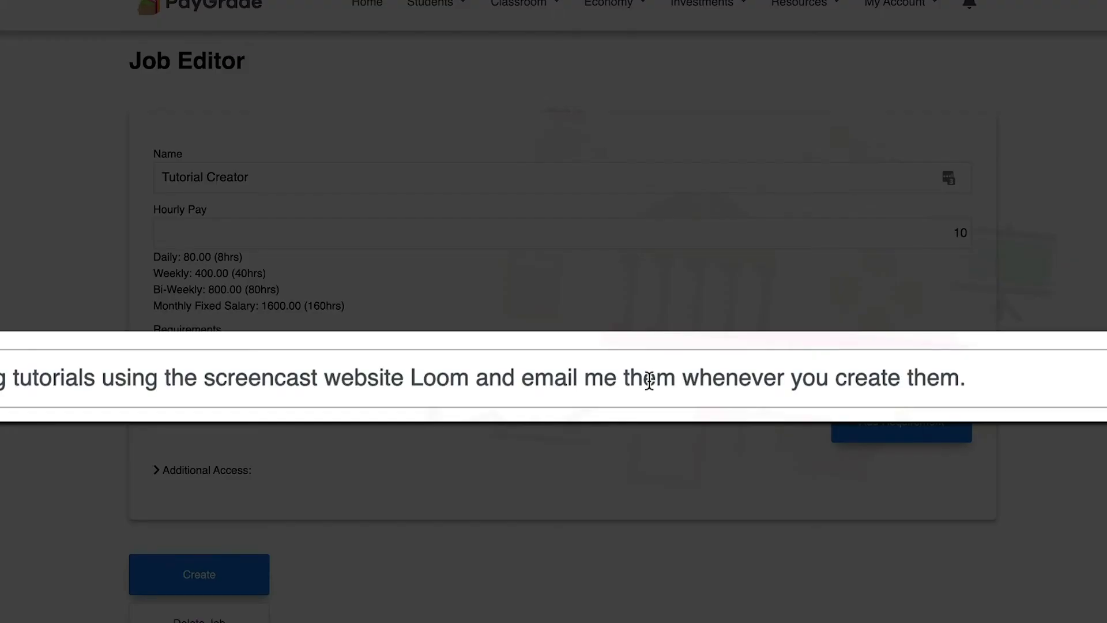
text(<a href)
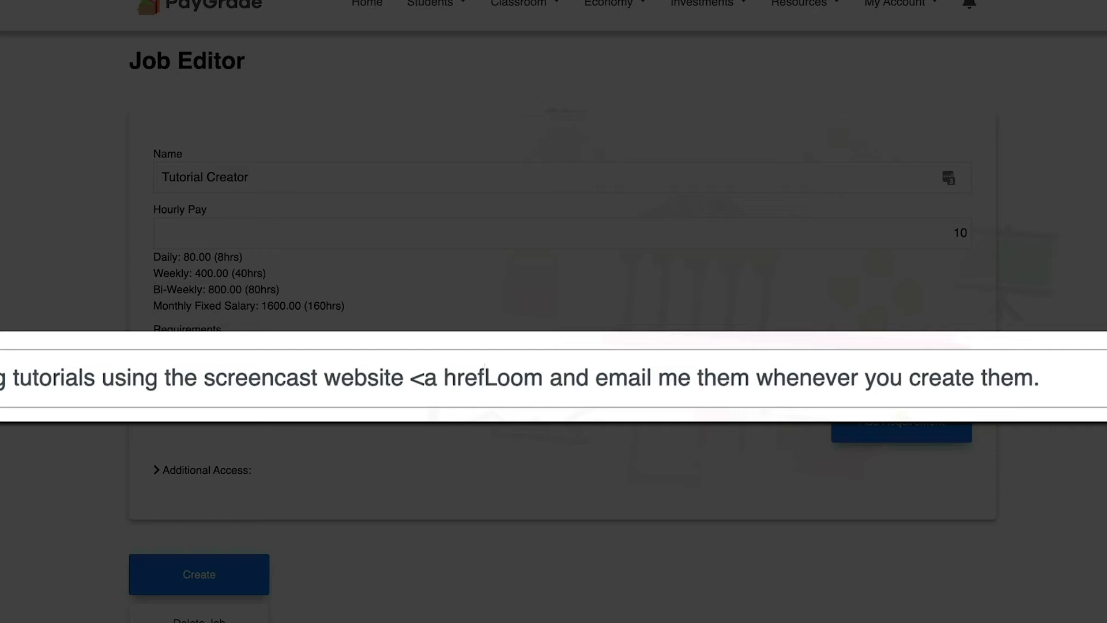
text(=)
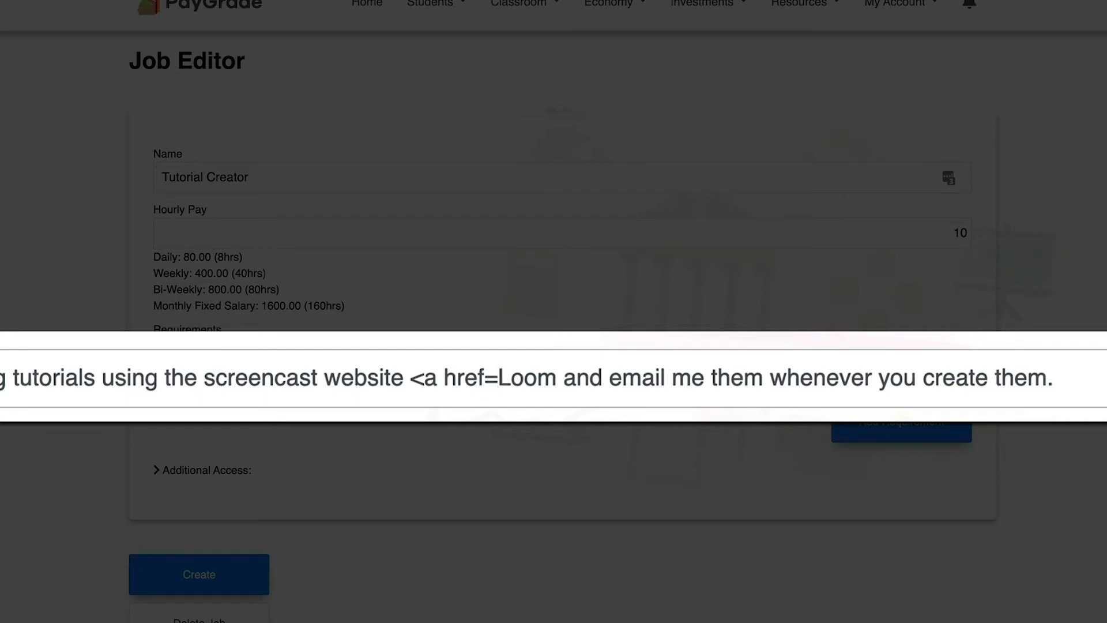
text(")
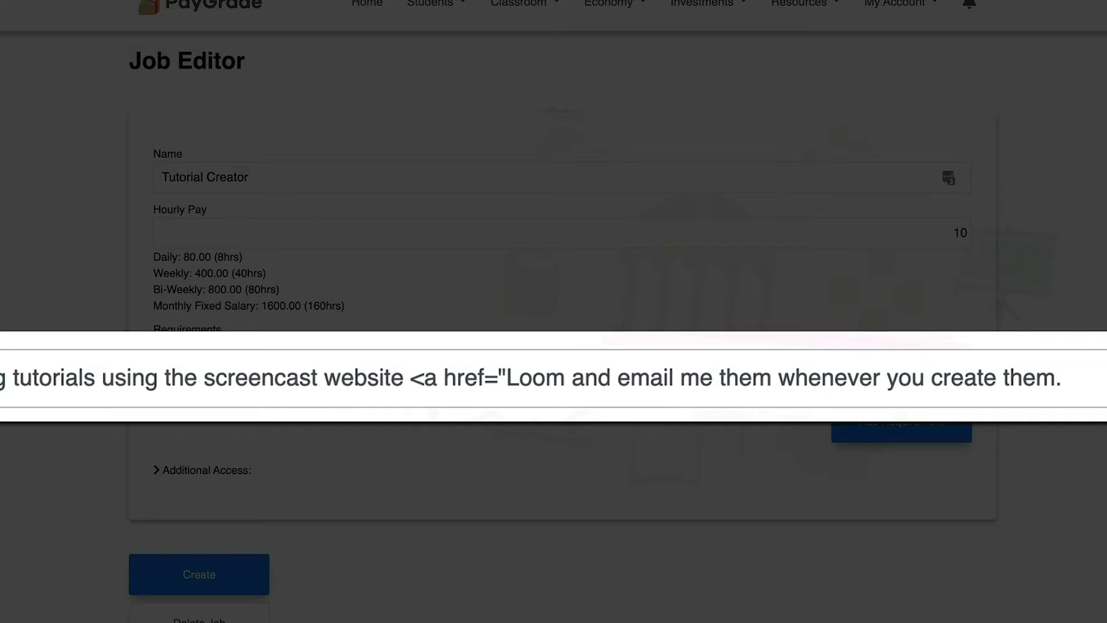
text(http://www.loom.com/)
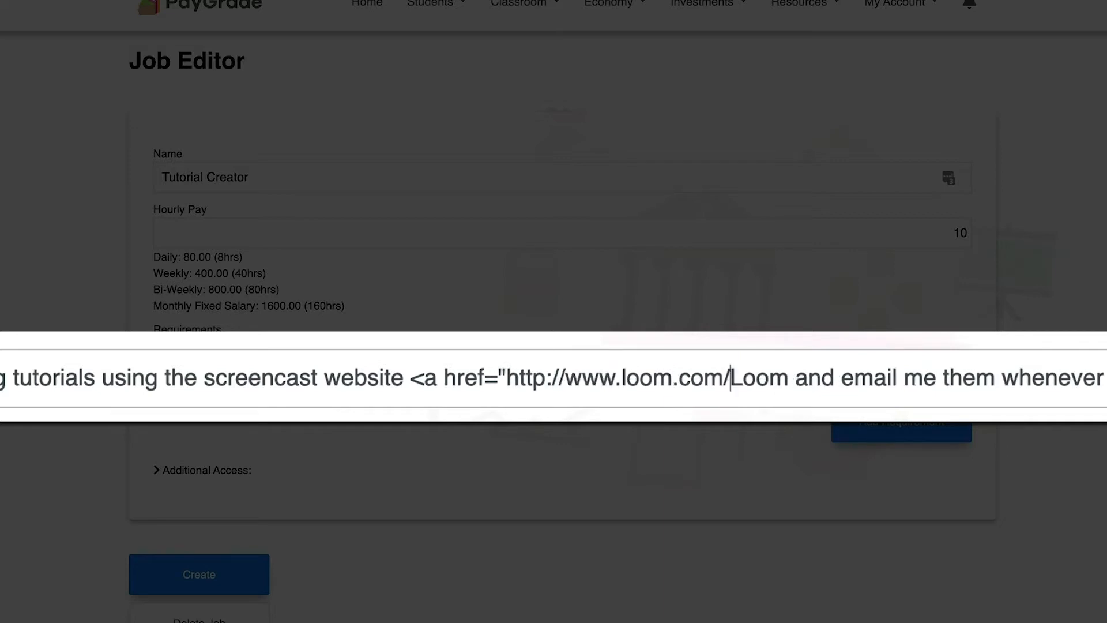
text(">)
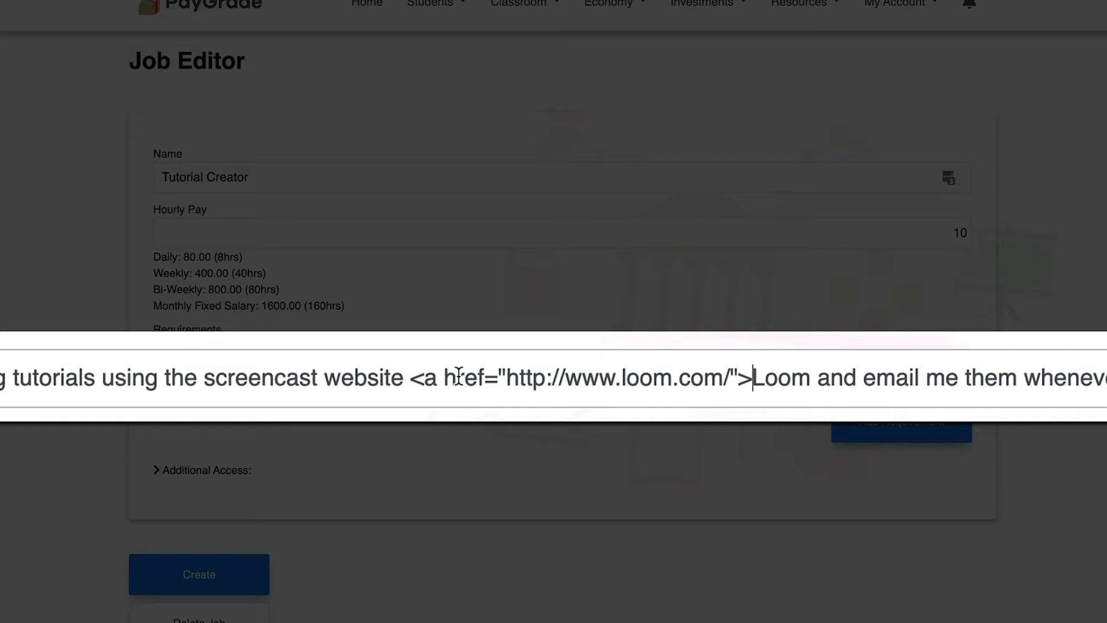
drag(507, 376, 794, 375)
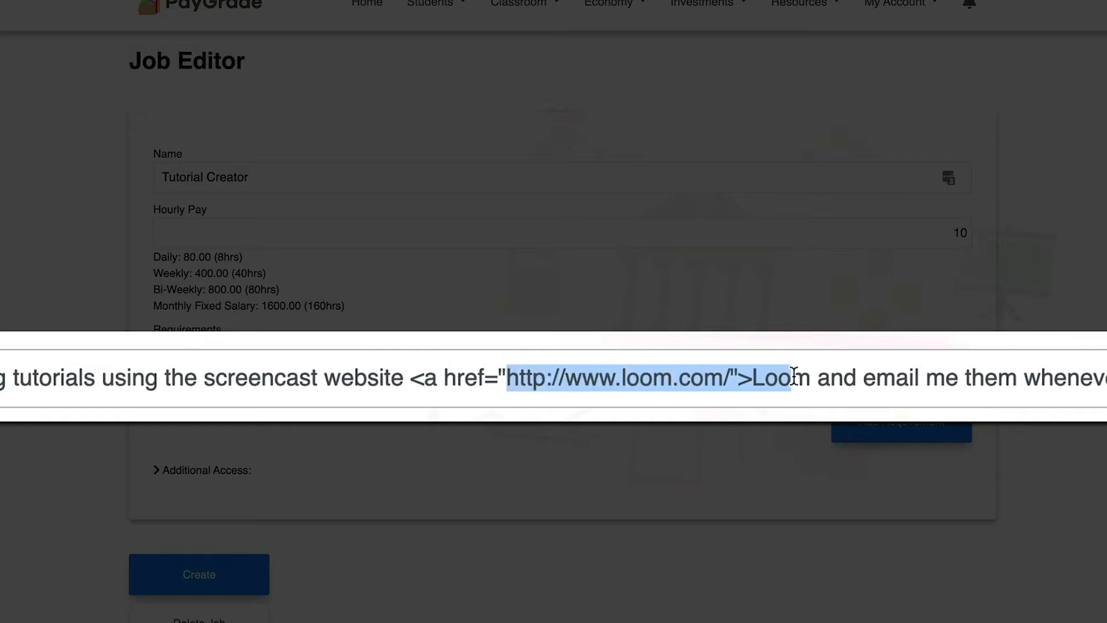
click(794, 375)
drag(723, 378, 539, 380)
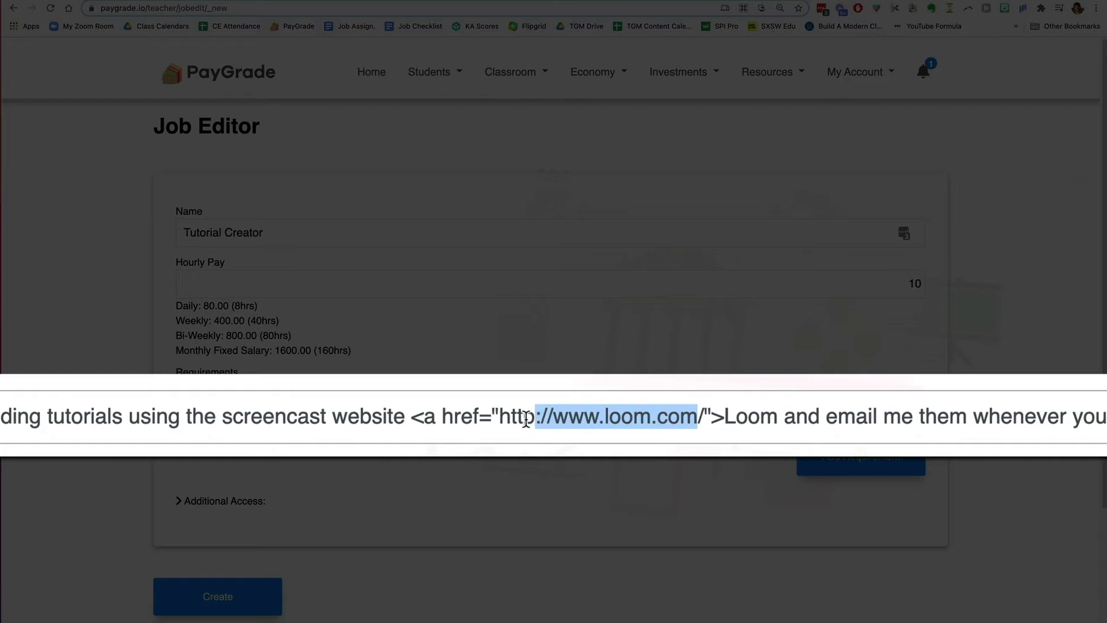
drag(527, 419, 500, 418)
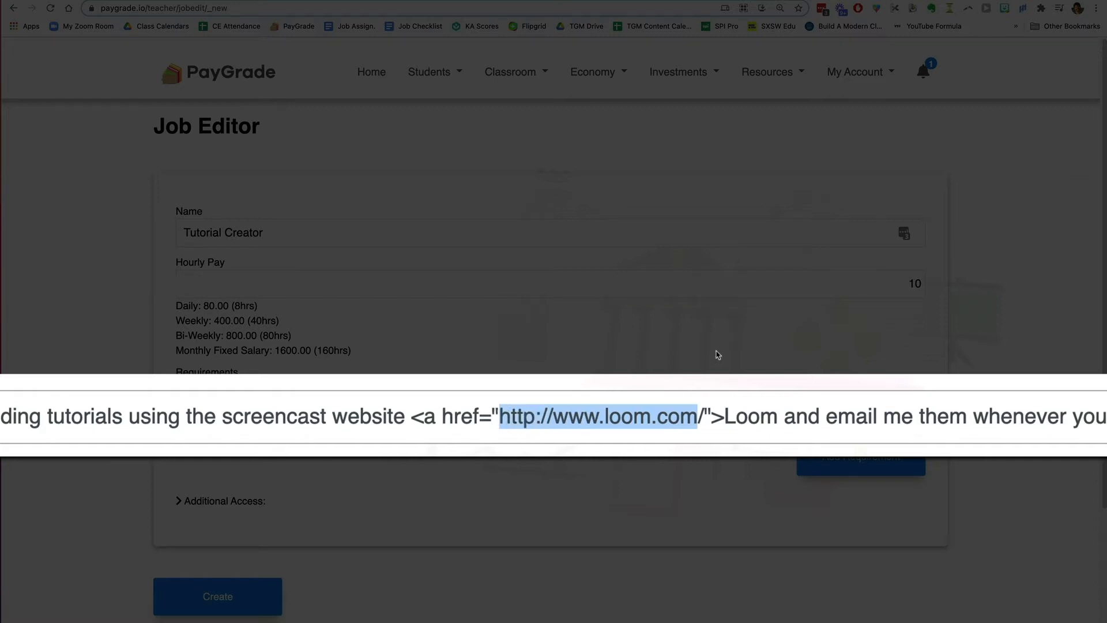
Step: Close the link in the first requirement by inserting </a> directly after the word Loom
click(779, 417)
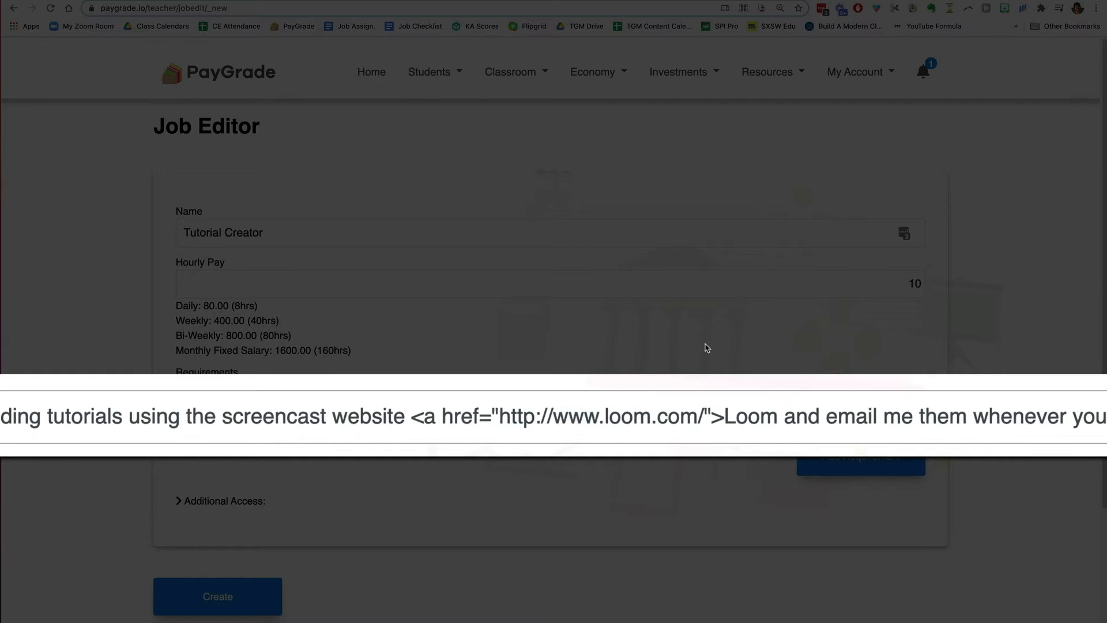
text(</a)
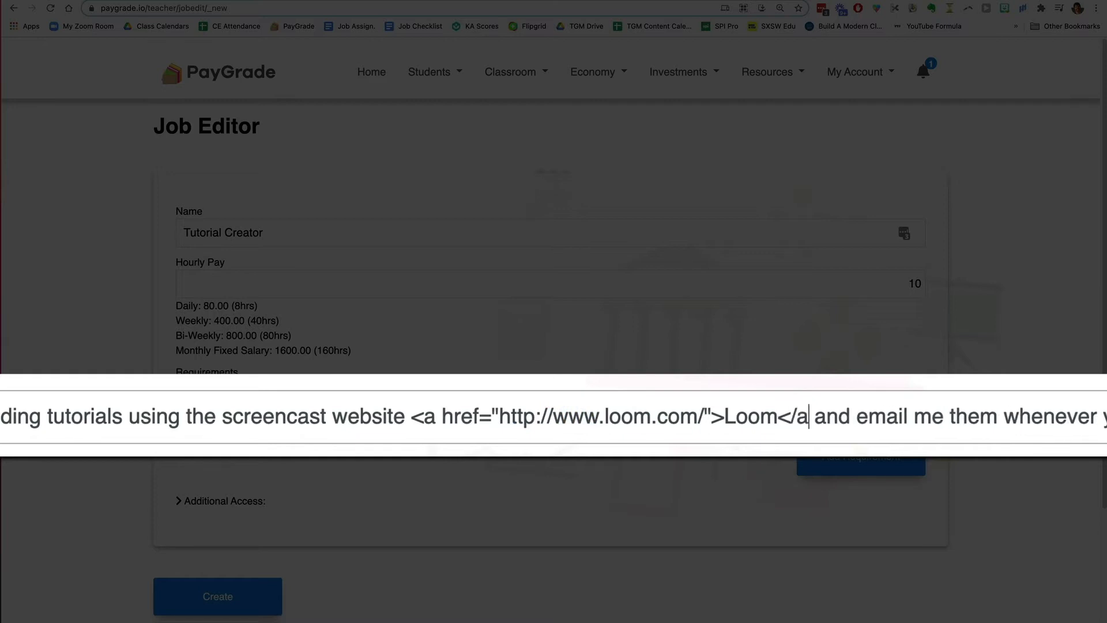
text(>)
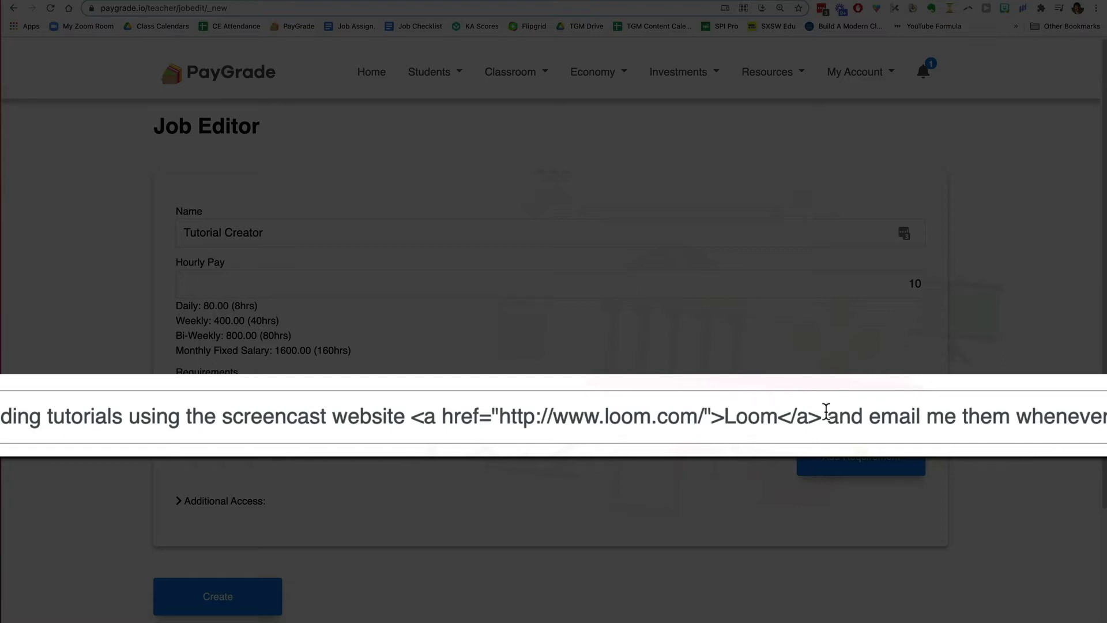
drag(826, 414, 782, 414)
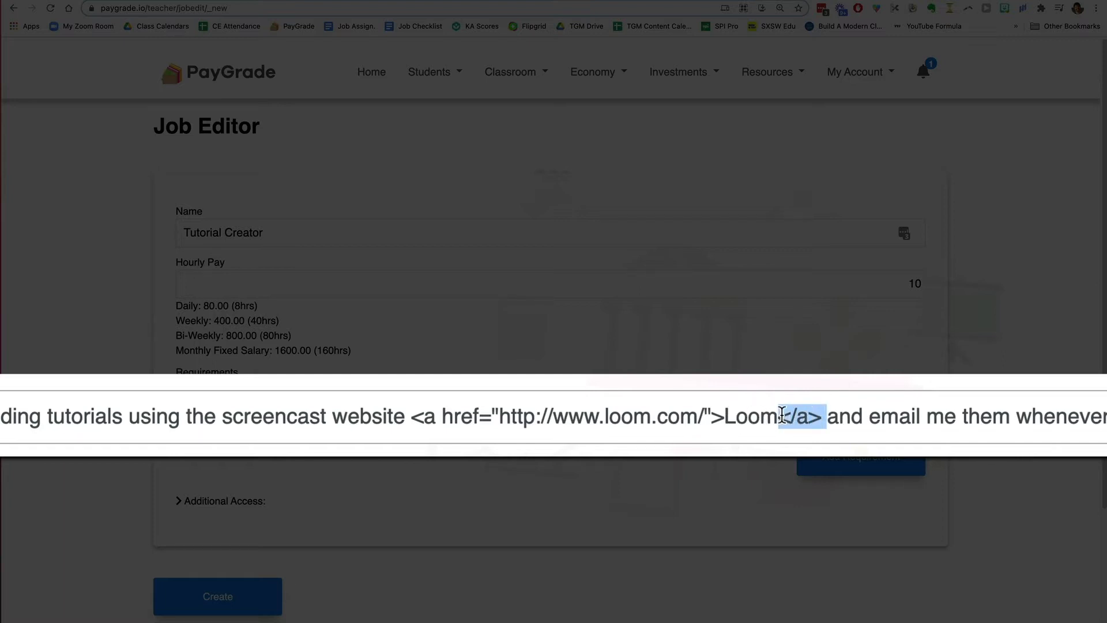
click(843, 416)
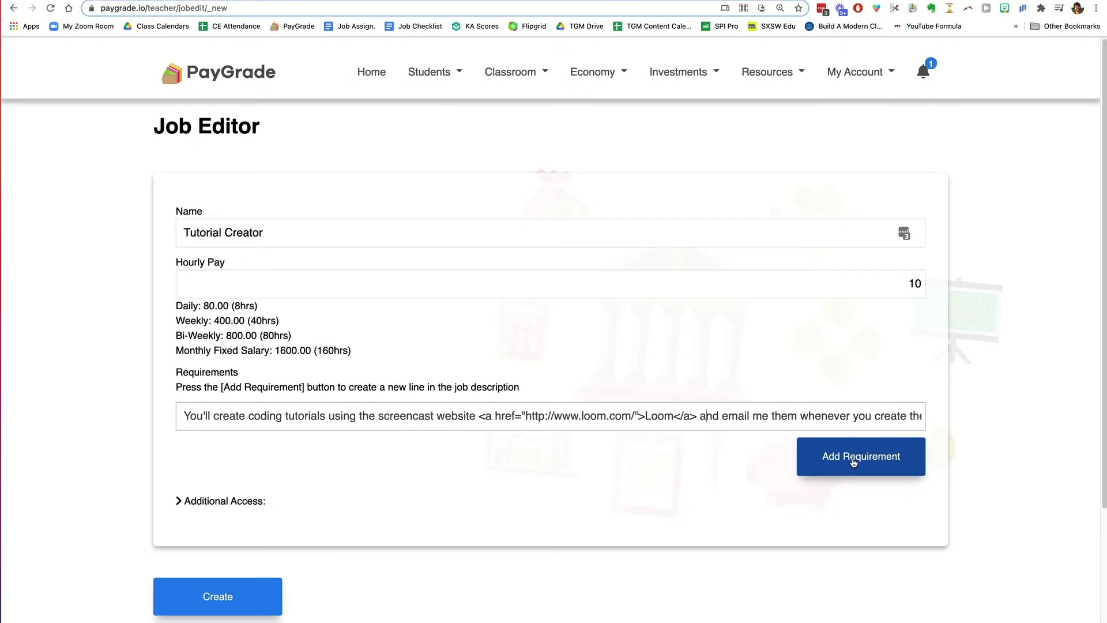
Step: Add a second requirement using the "Be proactive about tutorials" bullet copied from the Tutorial Creator section in Google Docs
click(852, 453)
click(391, 3)
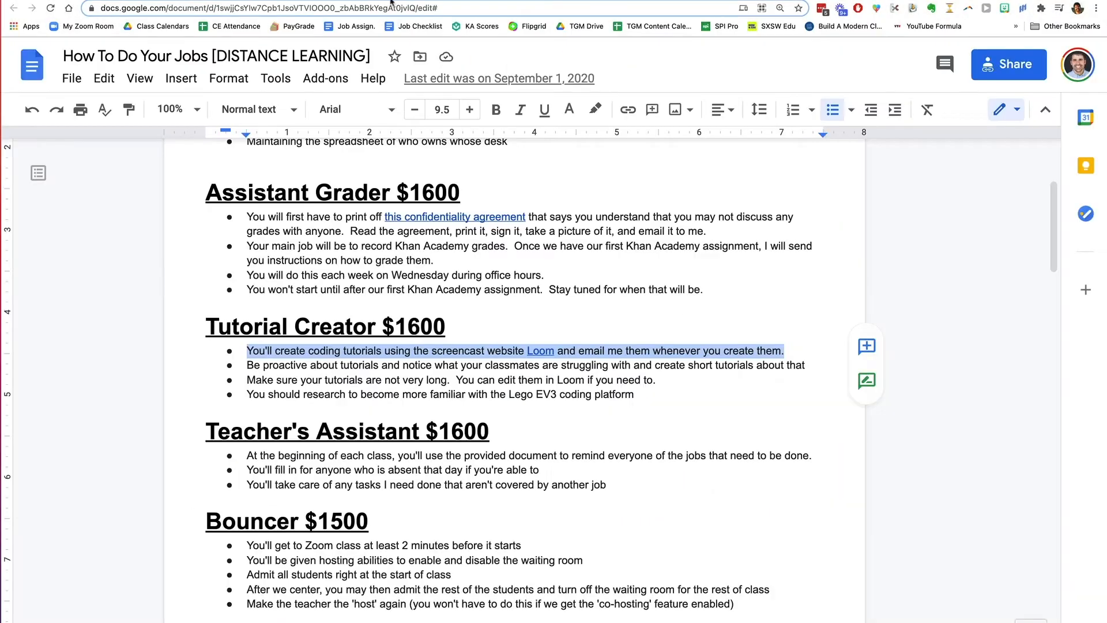
triple_click(404, 365)
key(super+c)
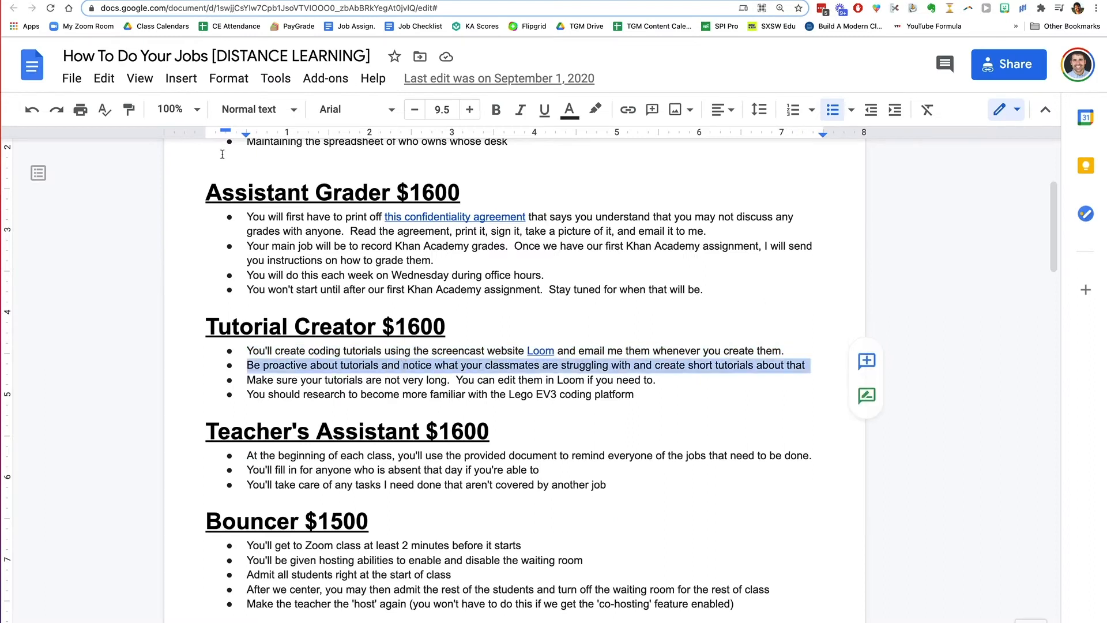
click(169, 3)
click(327, 452)
key(super+v)
Step: Copy the bullets on tutorial length and Lego EV3 research from Google Docs and add them as the third and fourth requirements
click(831, 499)
click(391, 2)
triple_click(340, 381)
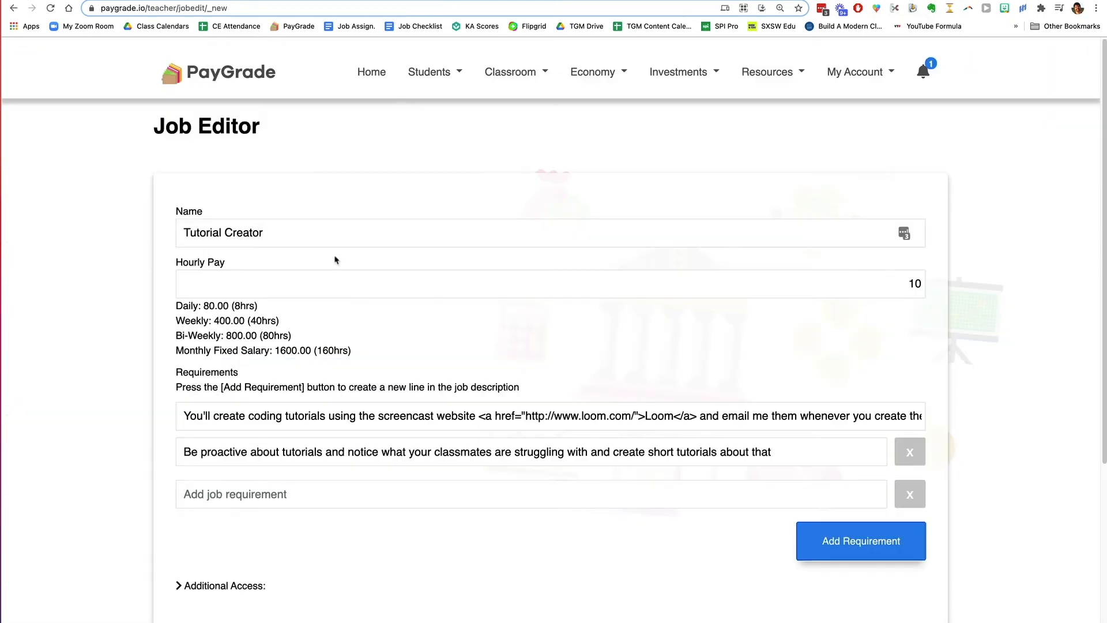
triple_click(403, 394)
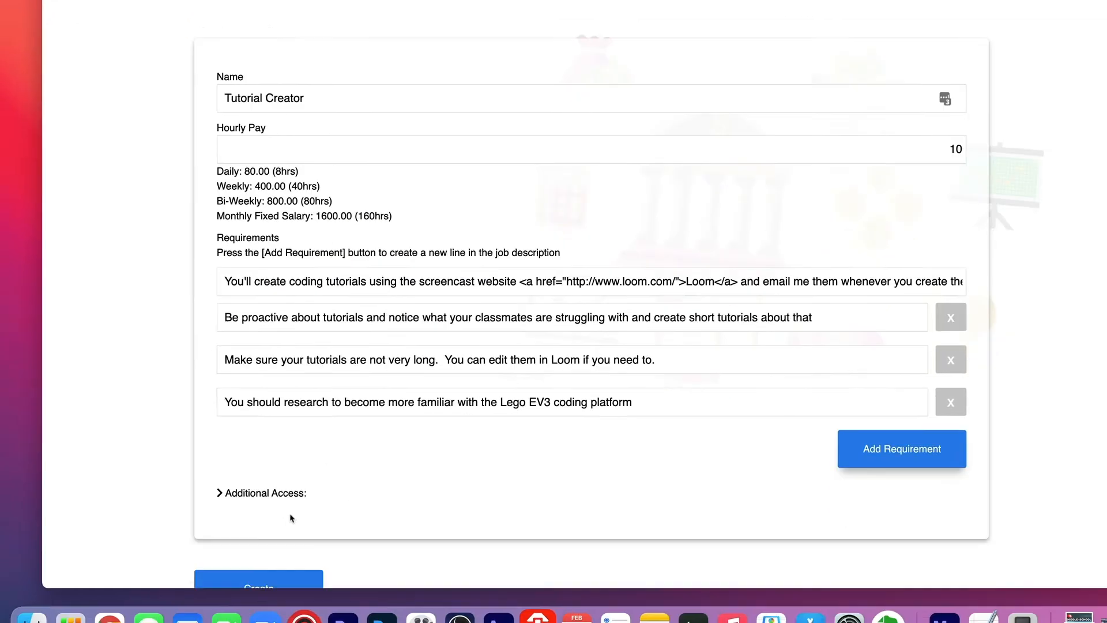
Step: Expand the job's additional access section and examine the Human Resources, Entrepreneur and Banker options
click(220, 472)
scroll(258, 385, down, 1)
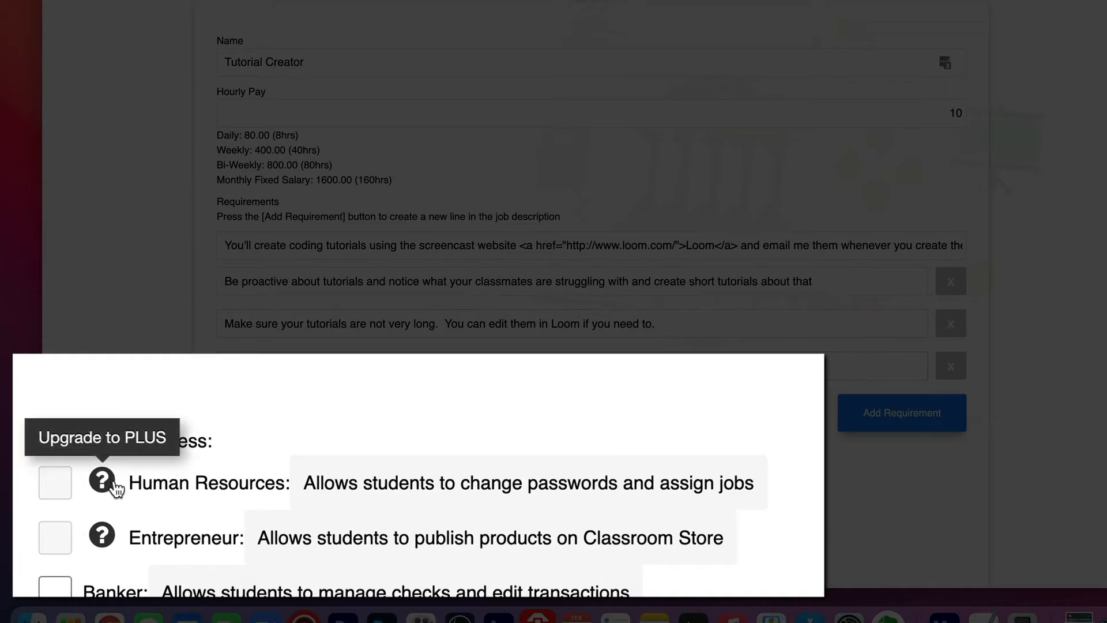
mouse_move(110, 532)
scroll(109, 532, down, 2)
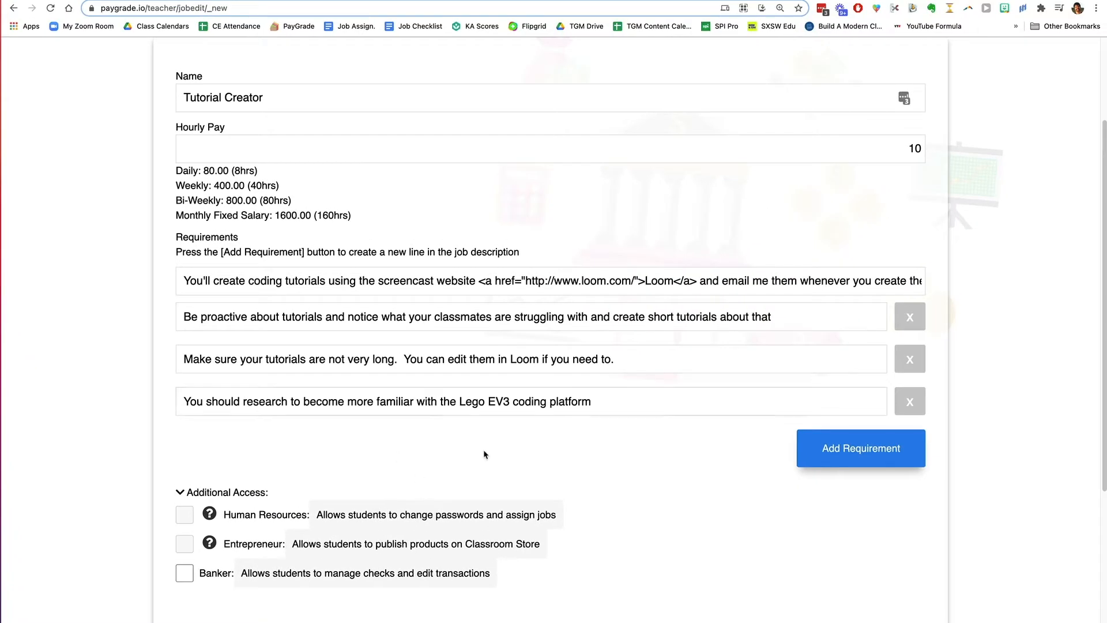
Step: Create the Tutorial Creator job and check its entry and Loom link in the job list
scroll(486, 420, down, 3)
click(240, 577)
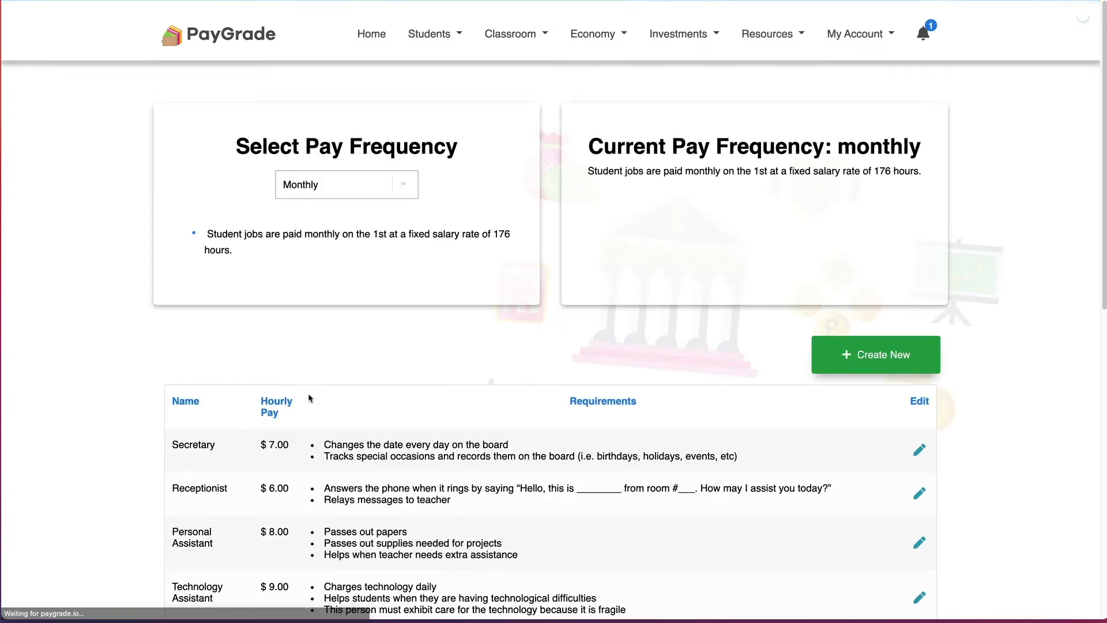
scroll(309, 398, down, 9)
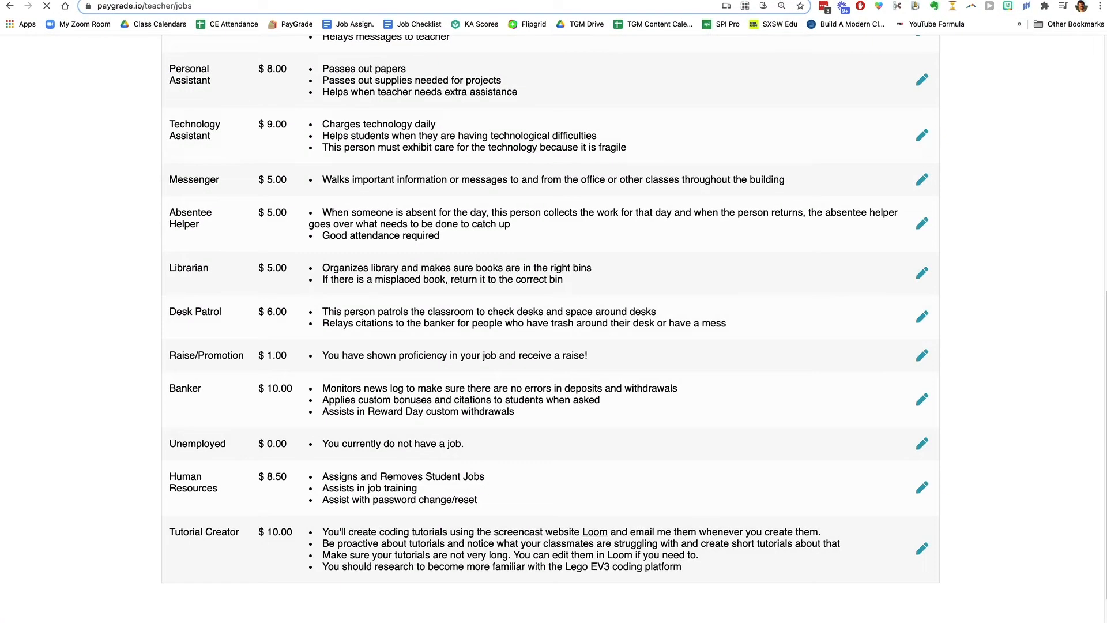
click(8, 7)
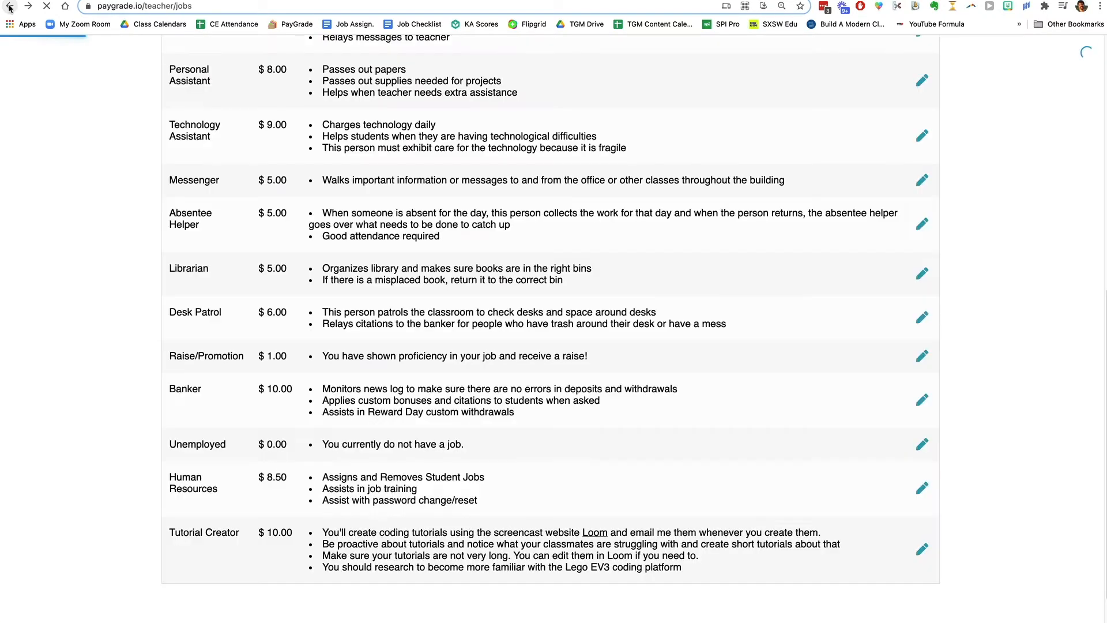
Step: Open the Banker job for editing and examine which additional access it grants
scroll(412, 454, up, 10)
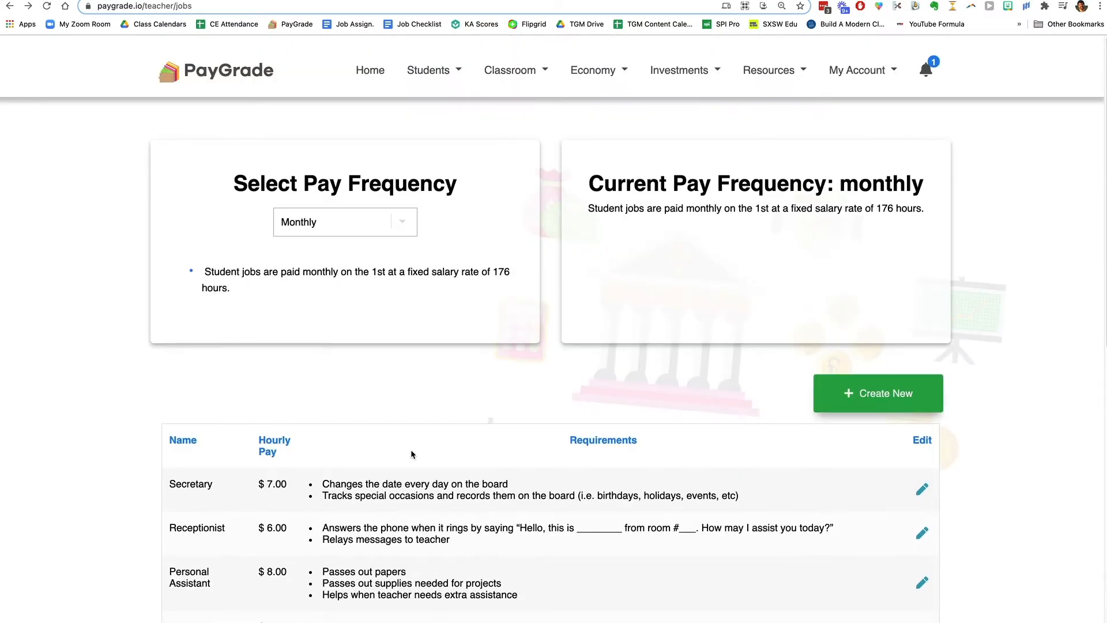
scroll(411, 448, down, 8)
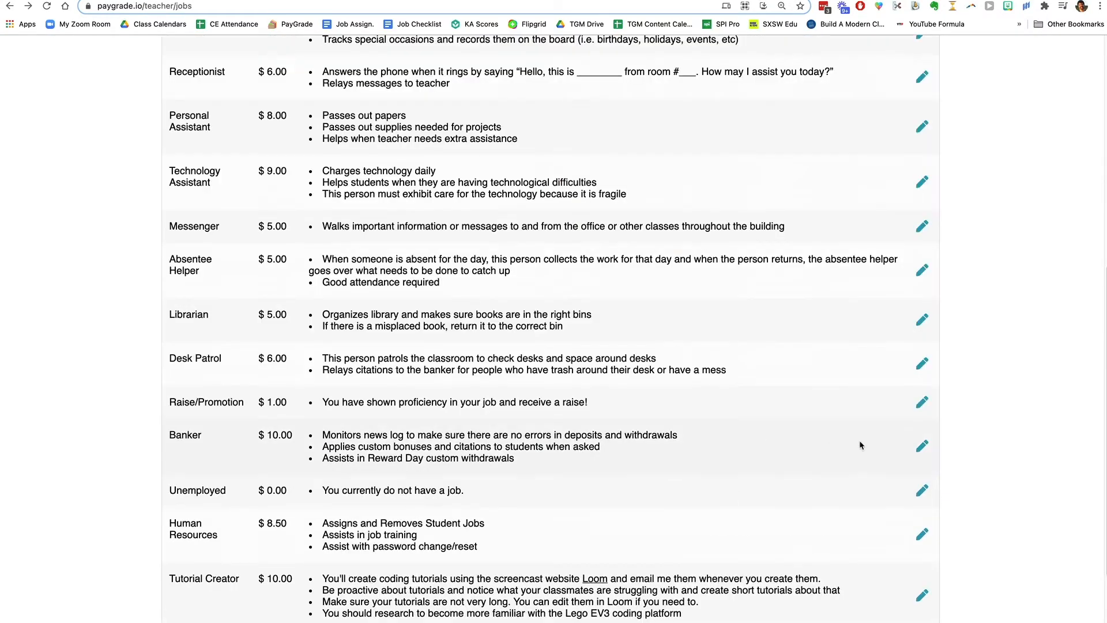
click(922, 447)
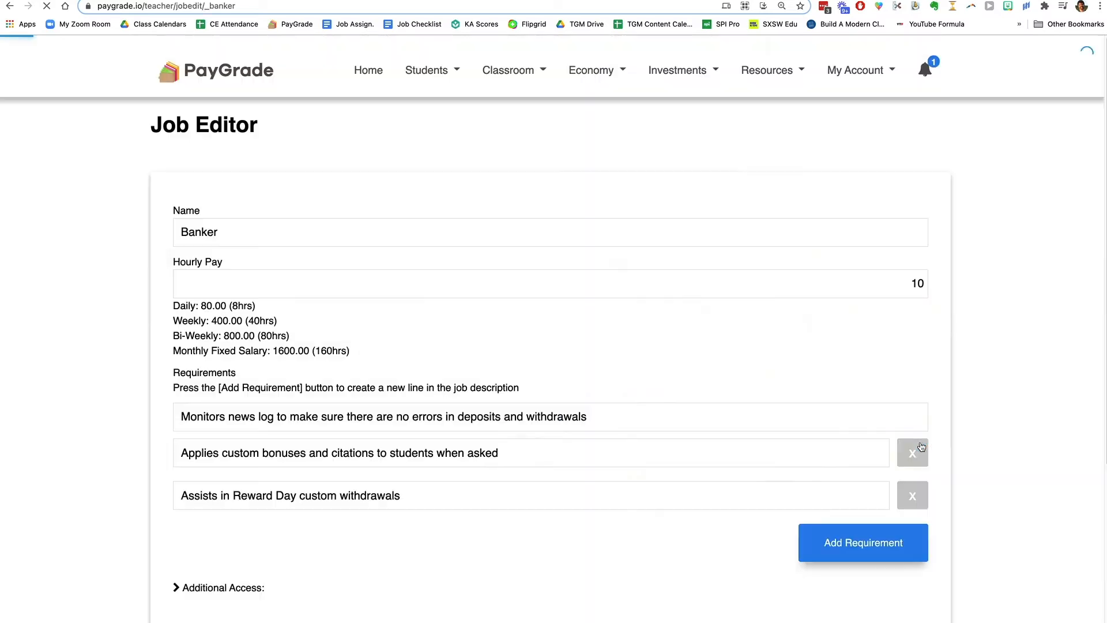
click(178, 581)
scroll(207, 524, down, 2)
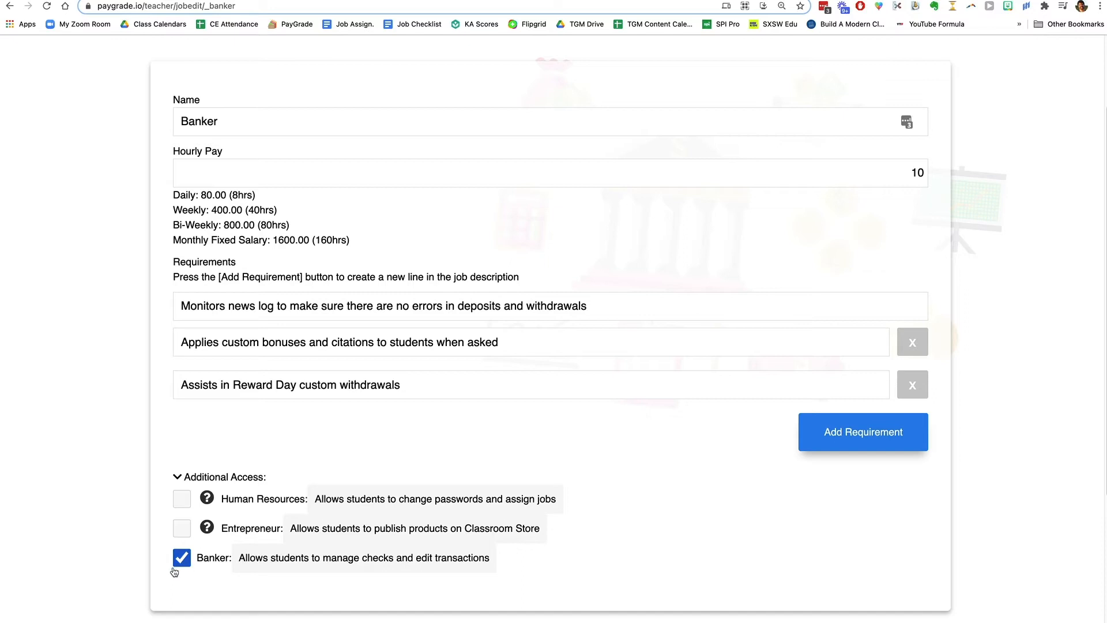
scroll(336, 323, up, 2)
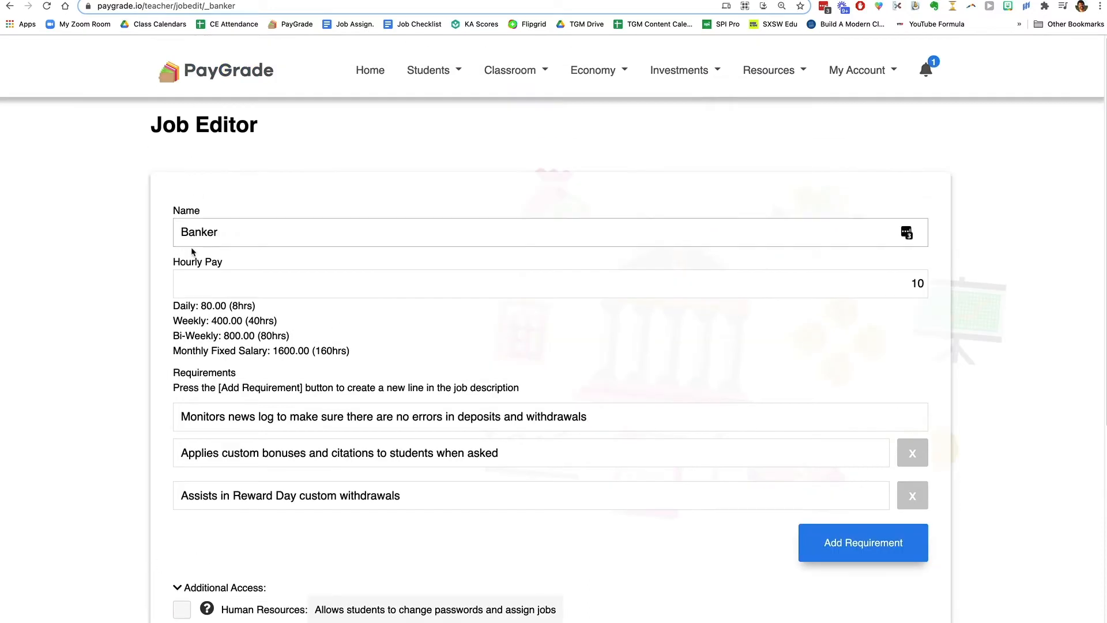
scroll(155, 461, down, 3)
scroll(368, 534, up, 3)
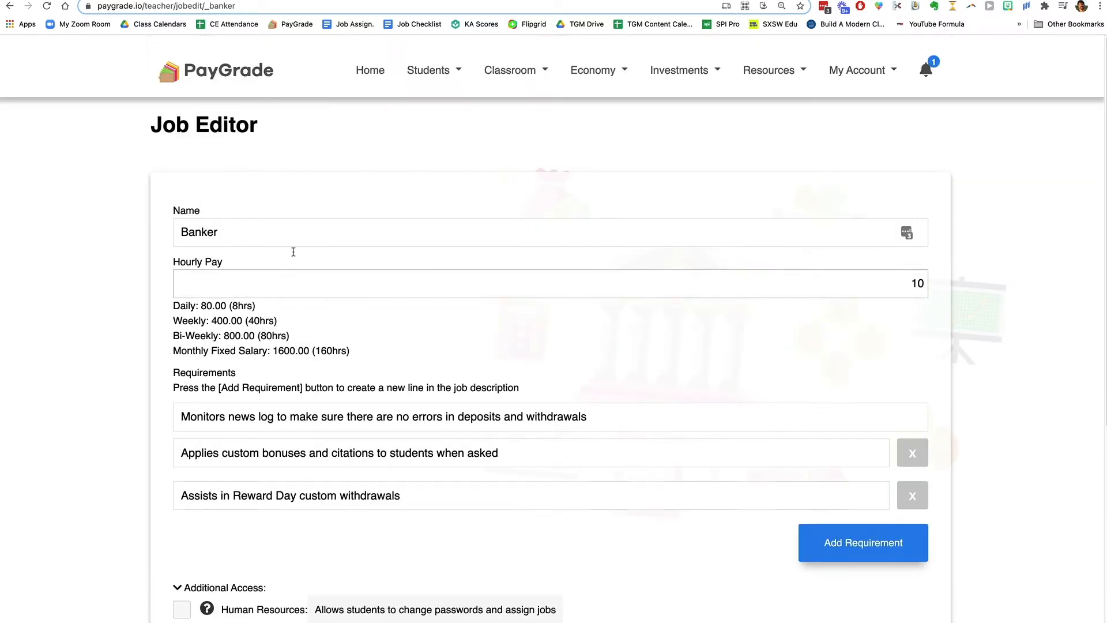
Step: Open the economy's list of bills and delete the Health Insurance bill
click(370, 72)
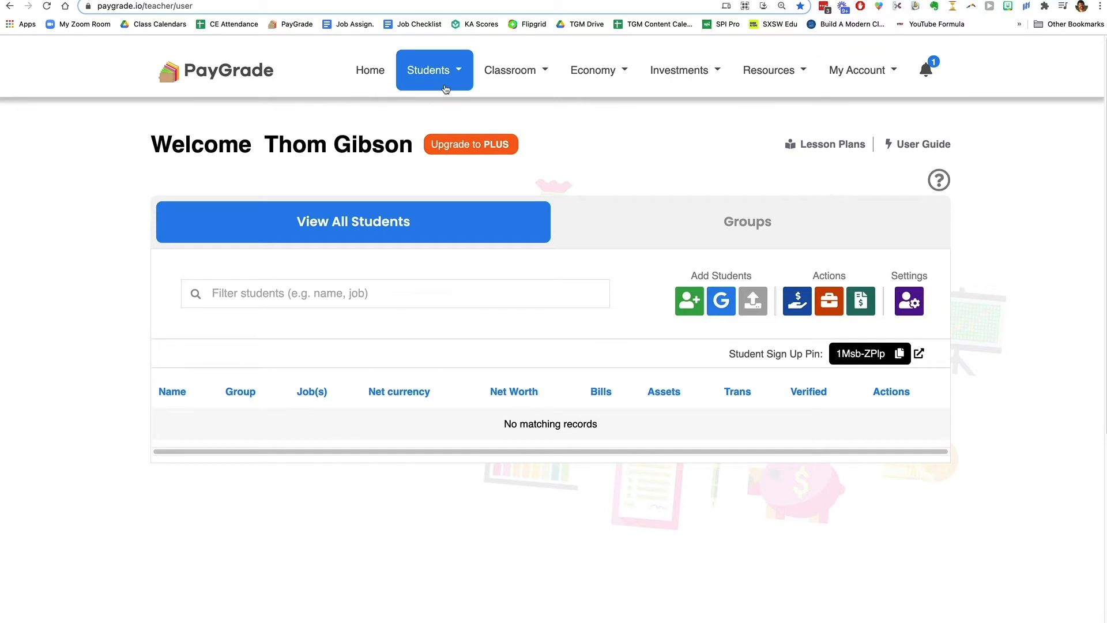
click(596, 69)
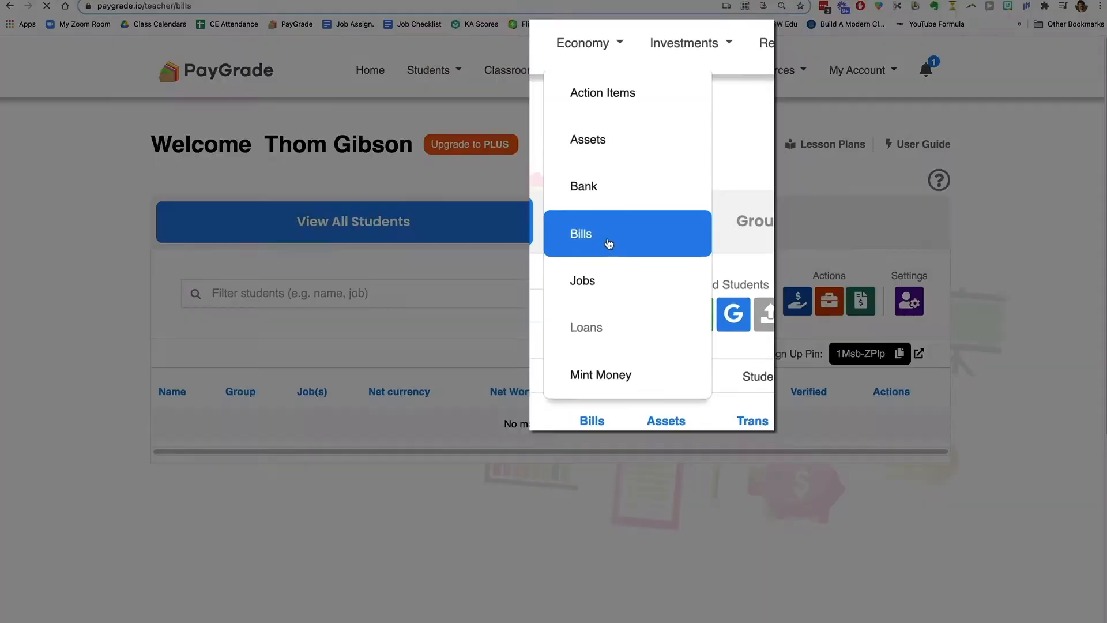
click(605, 245)
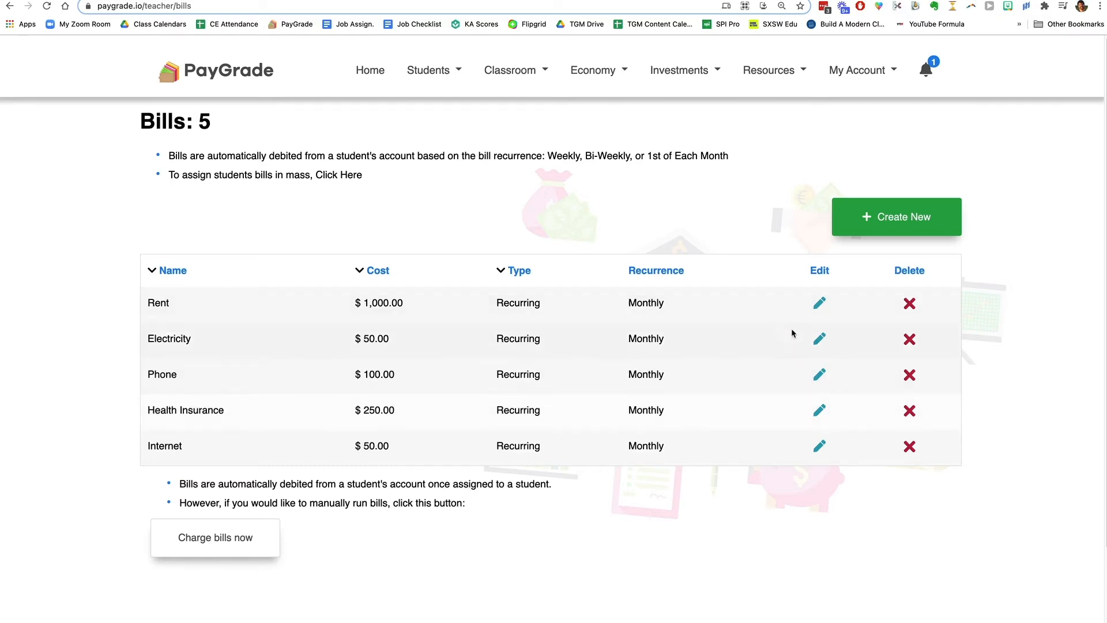
click(910, 411)
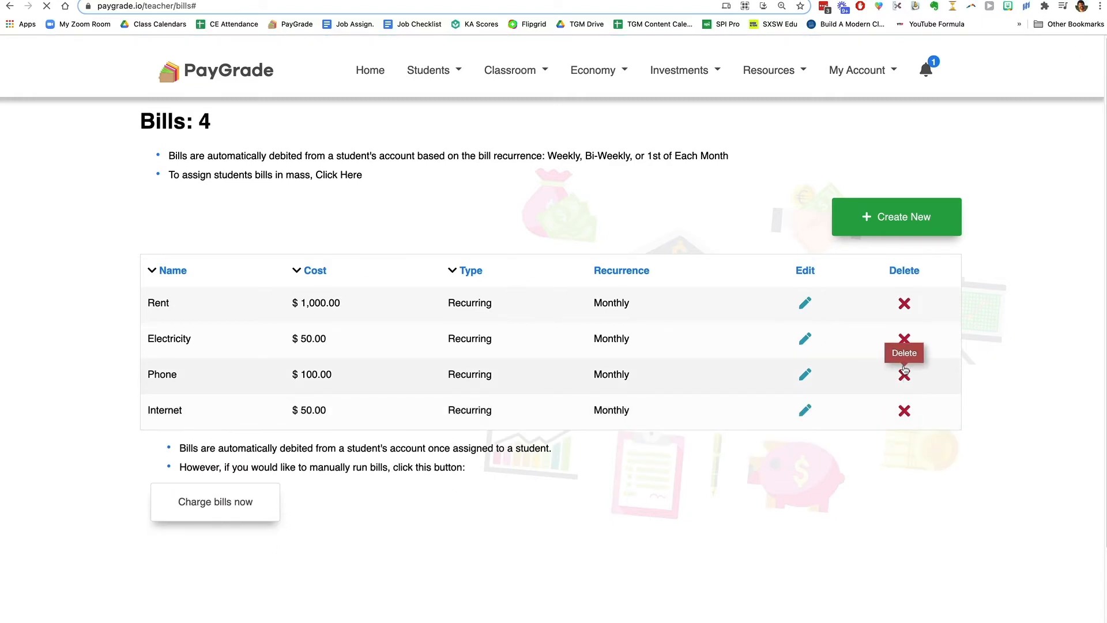
Step: Delete the Phone, Electricity and Rent bills from the bill list
click(906, 376)
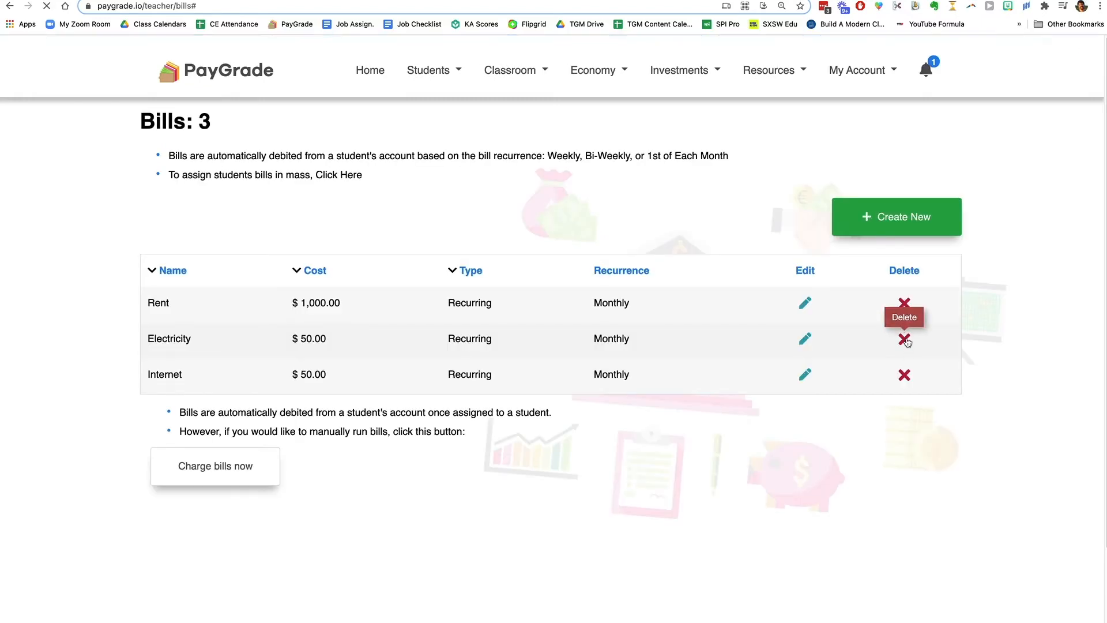
click(905, 339)
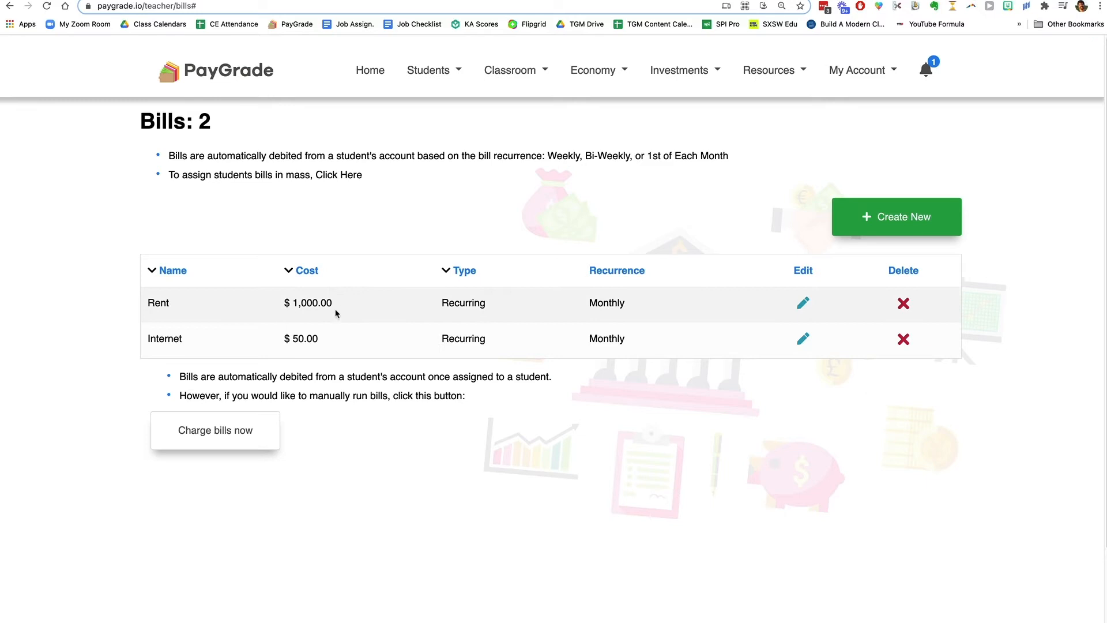
click(904, 304)
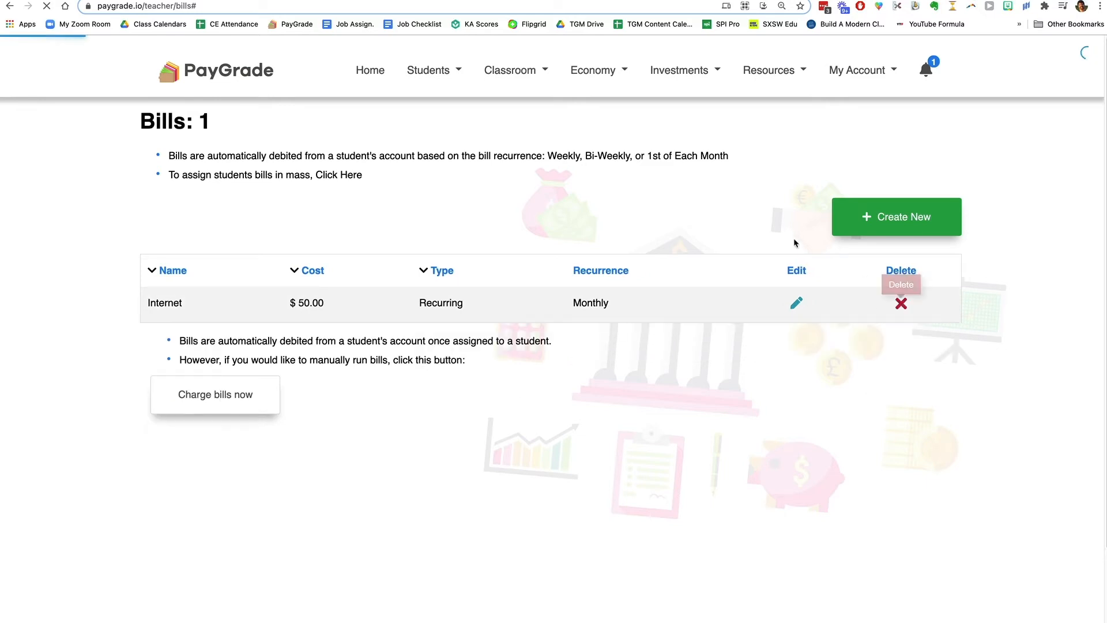
Step: Start a new bill named Rent with a cost of 1000
click(899, 216)
click(237, 224)
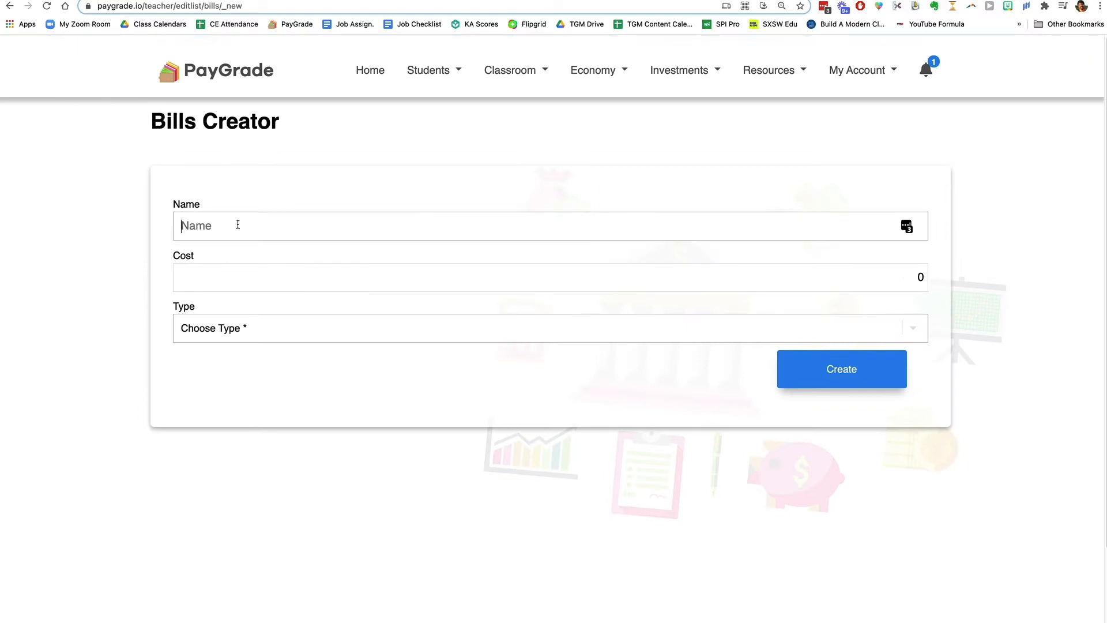
text(Rent)
click(138, 260)
text(10000)
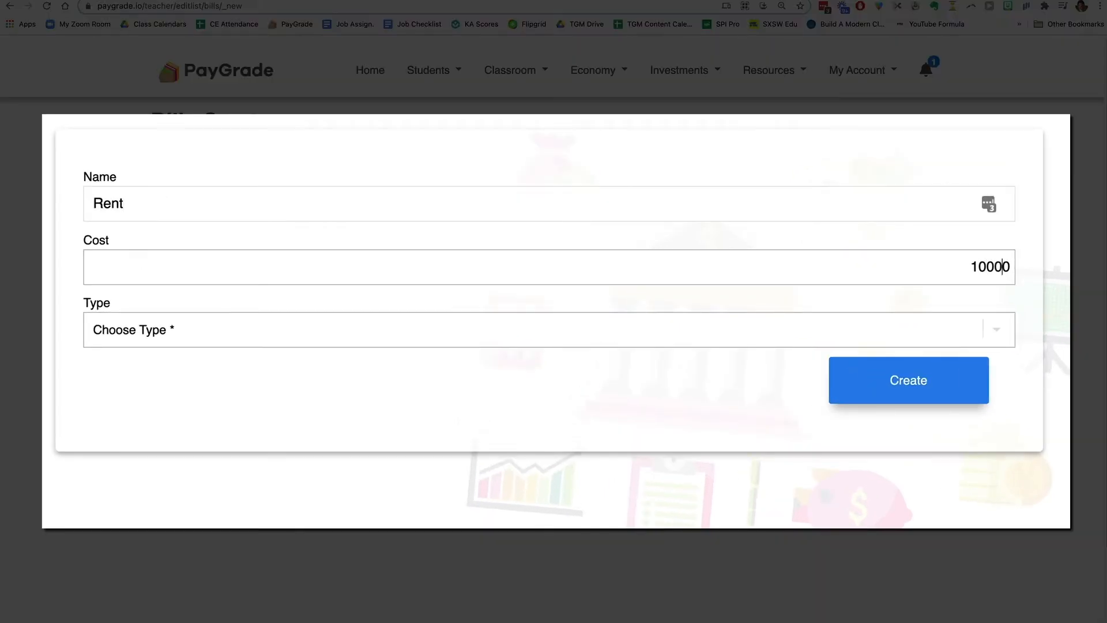
key(BackSpace)
Step: Make the Rent bill recurring on the 1st of each month and create it
click(202, 338)
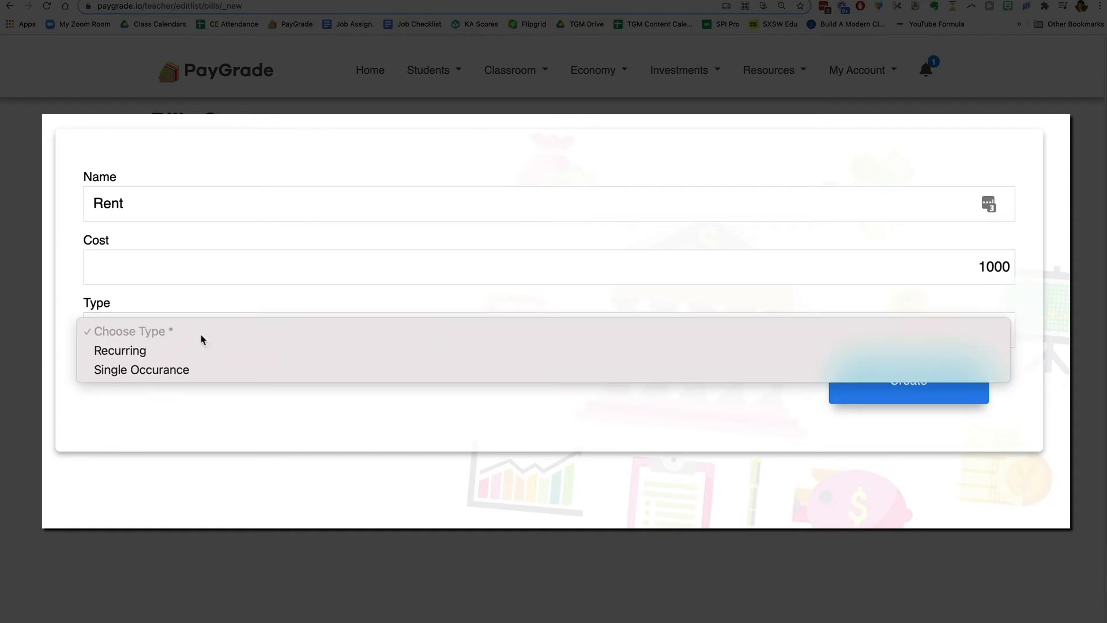
click(146, 352)
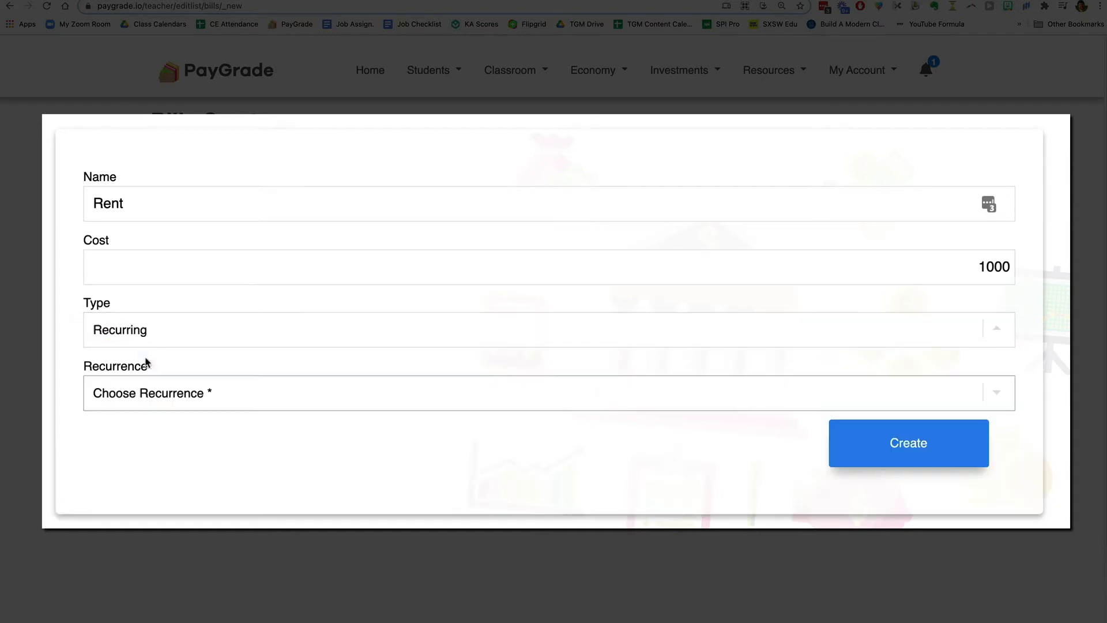
click(172, 392)
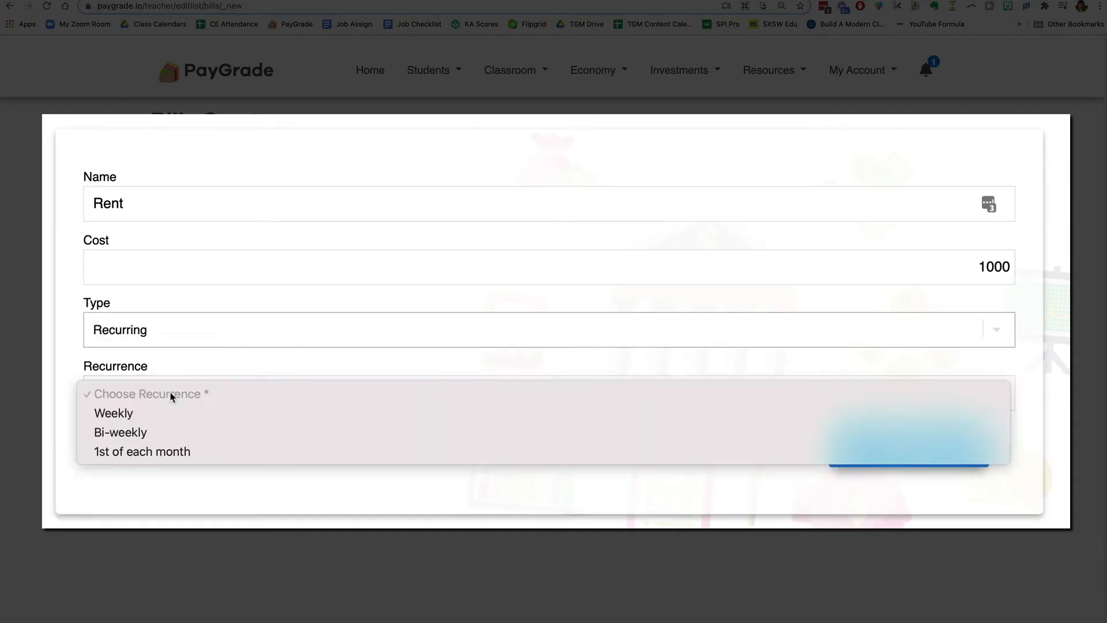
click(167, 449)
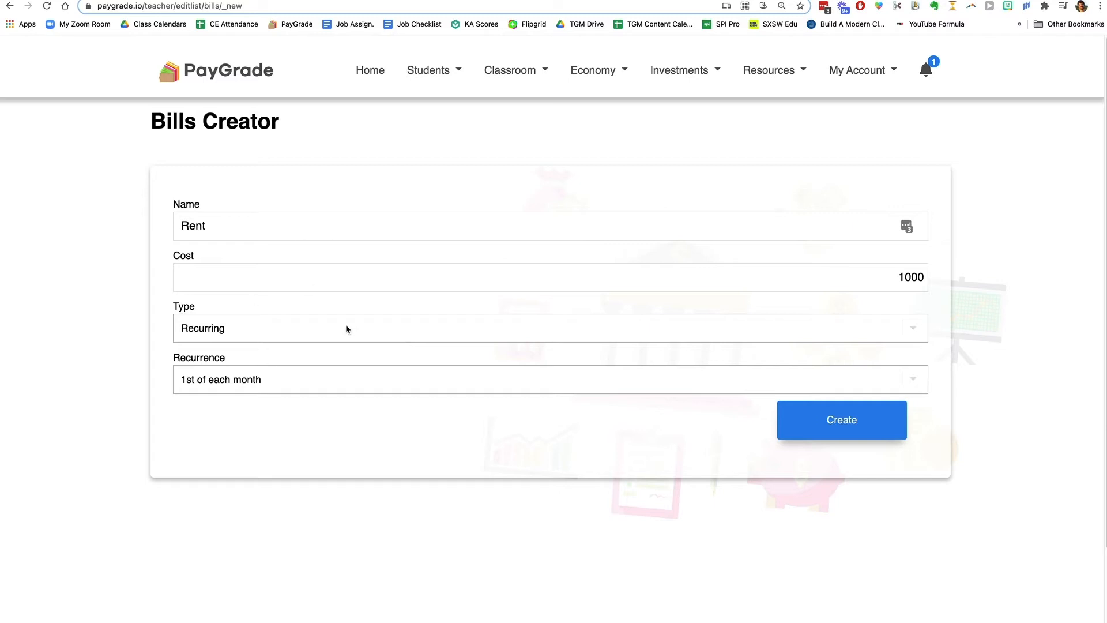
click(833, 434)
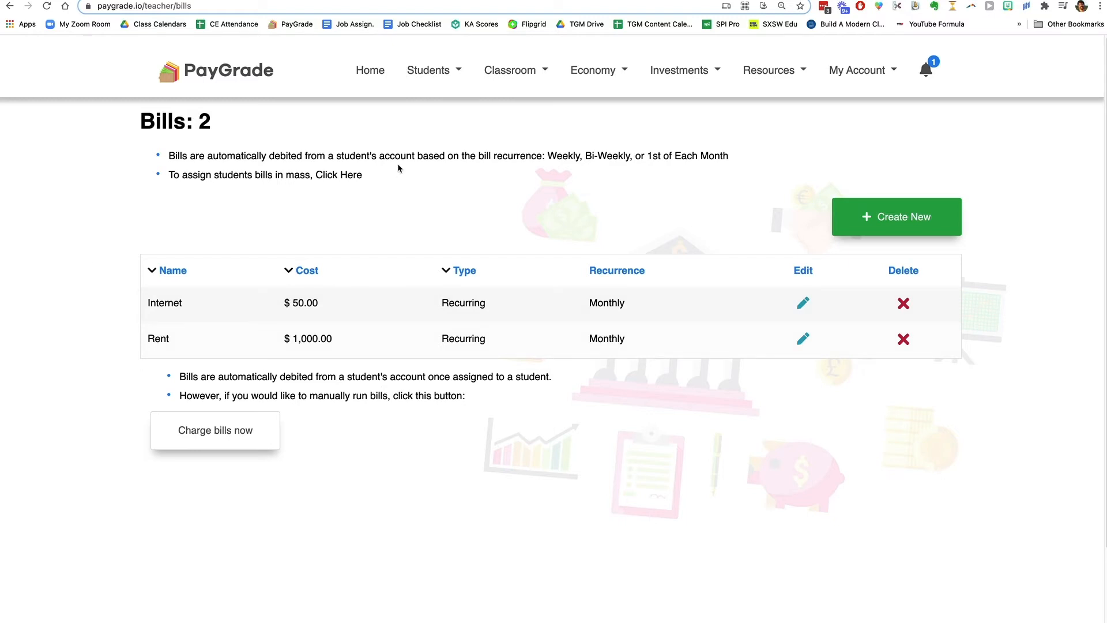
Step: Start a new student action item named "Off-task behavior" with an adjustment of 50
click(603, 72)
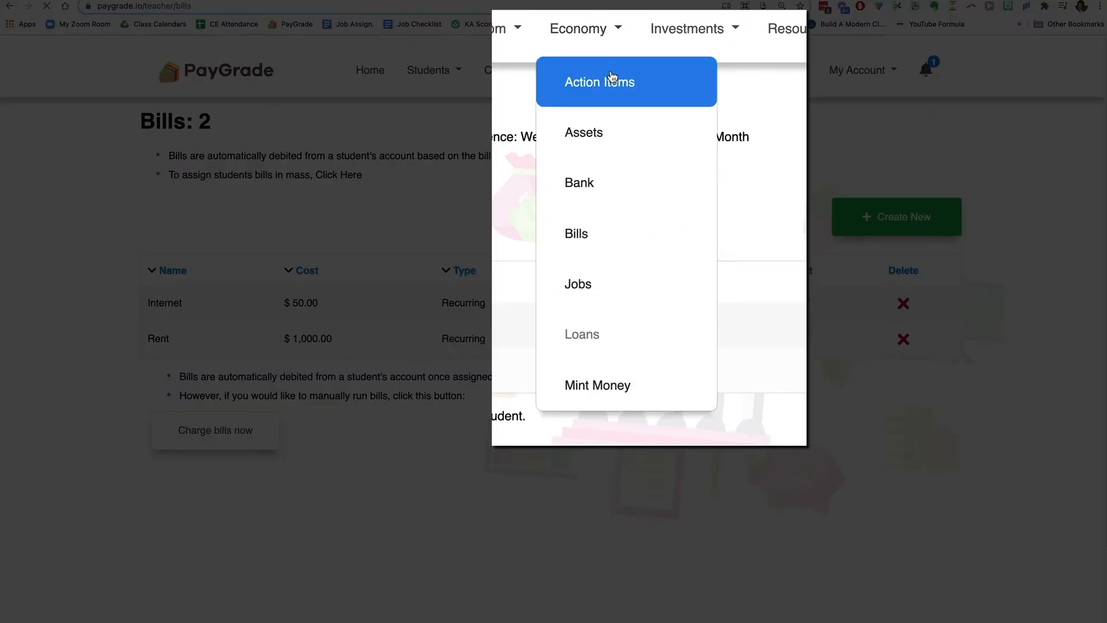
click(612, 79)
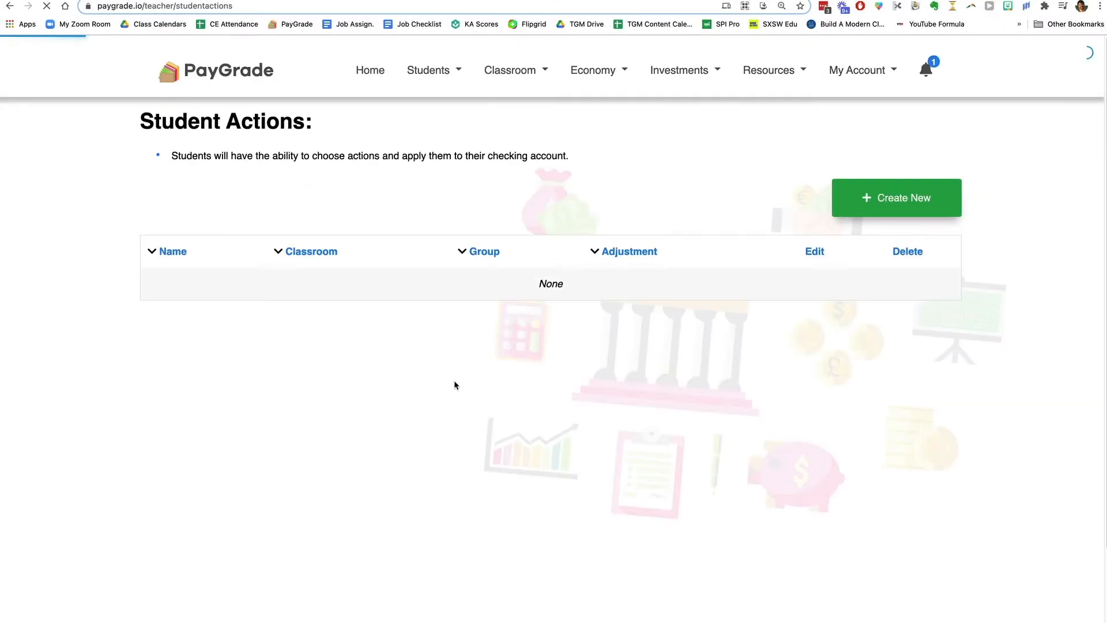
click(896, 196)
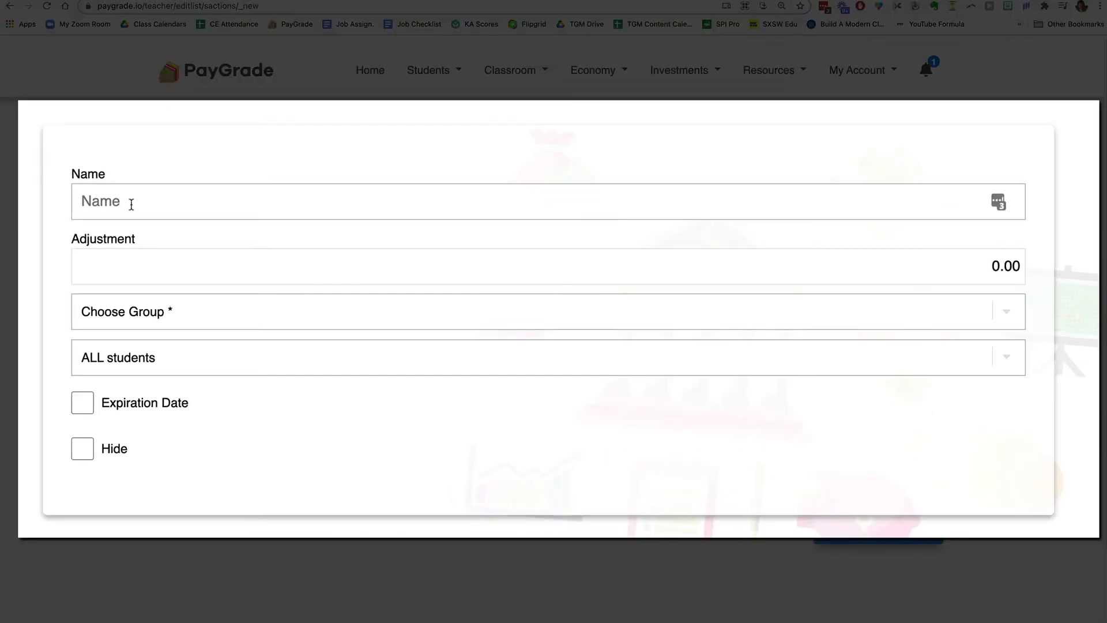
text(Off-task behavior)
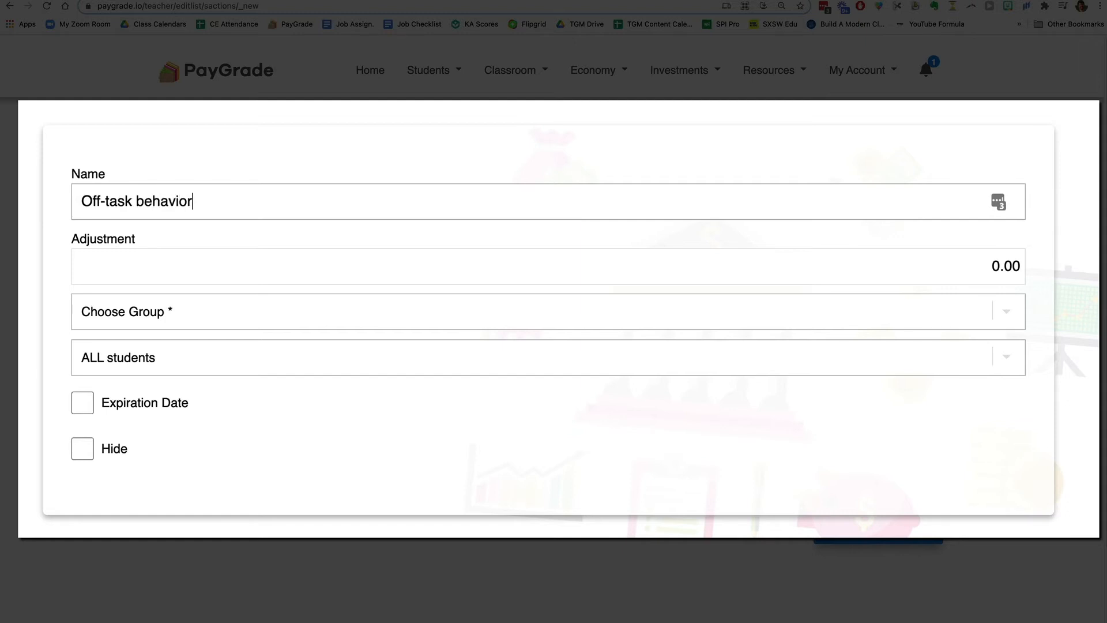
click(282, 260)
text(50)
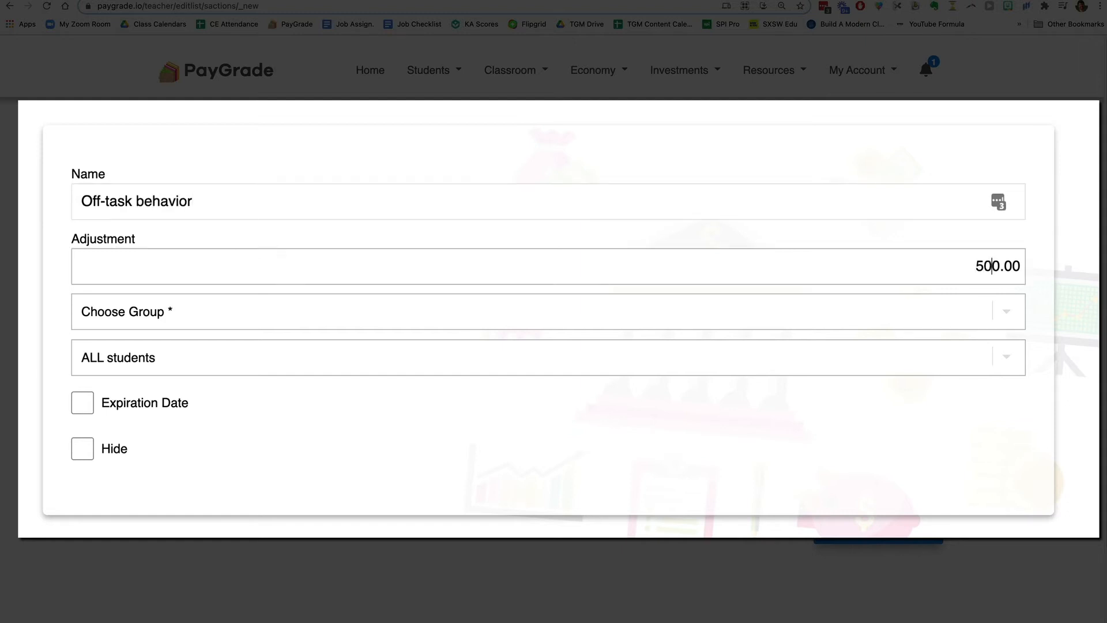
key(BackSpace)
Step: Set the off-task action to Withdraw for all students, keep it unhidden, and create it
click(163, 321)
click(133, 353)
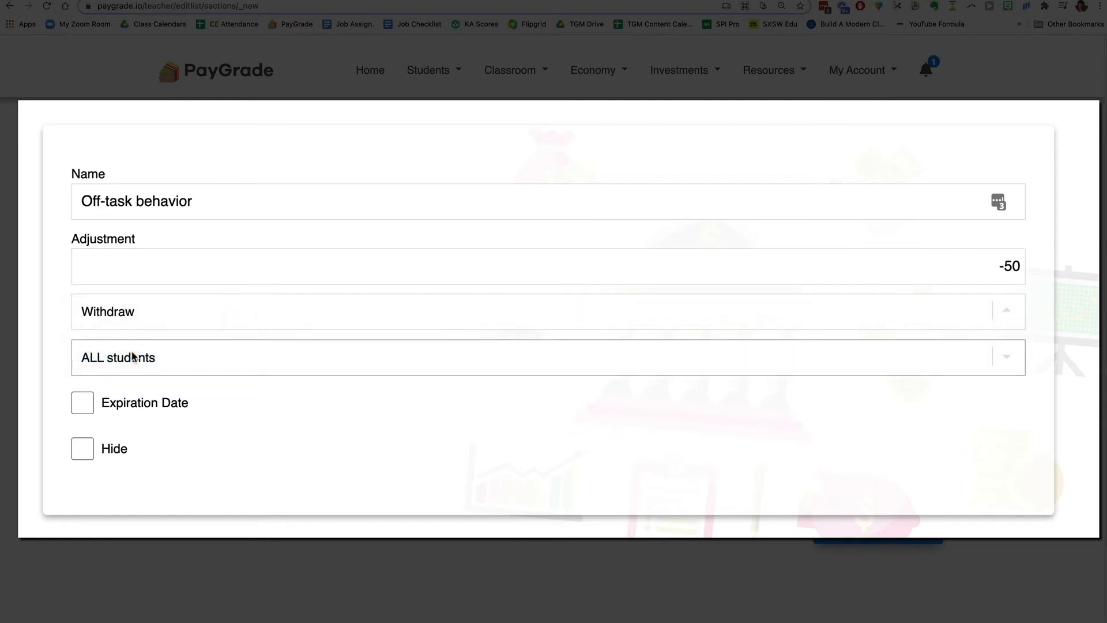
click(156, 366)
click(36, 354)
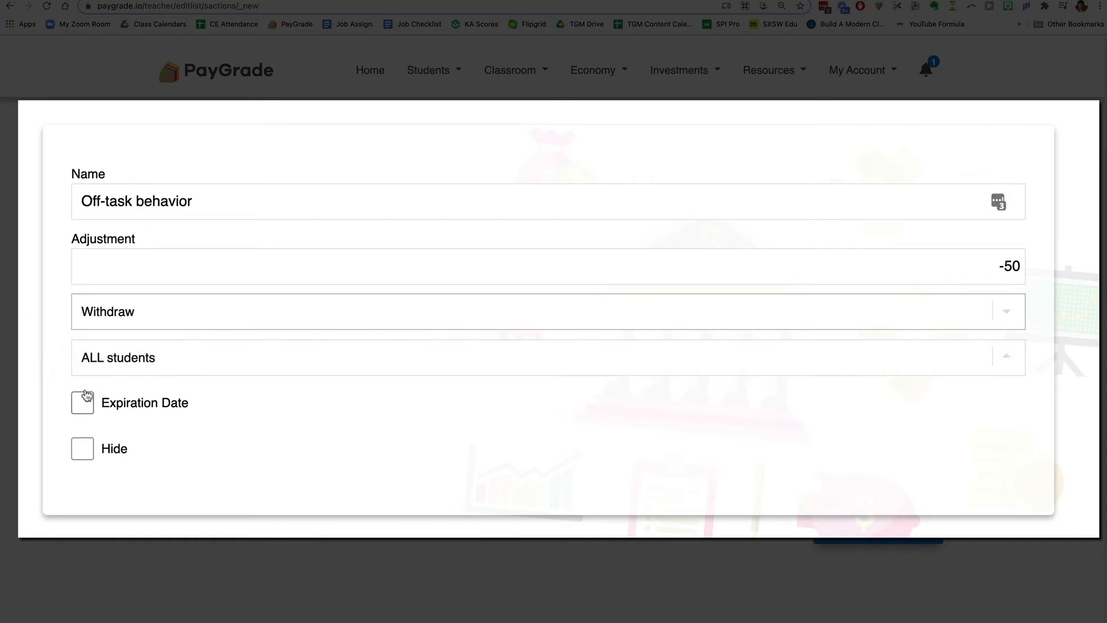
click(82, 455)
click(106, 447)
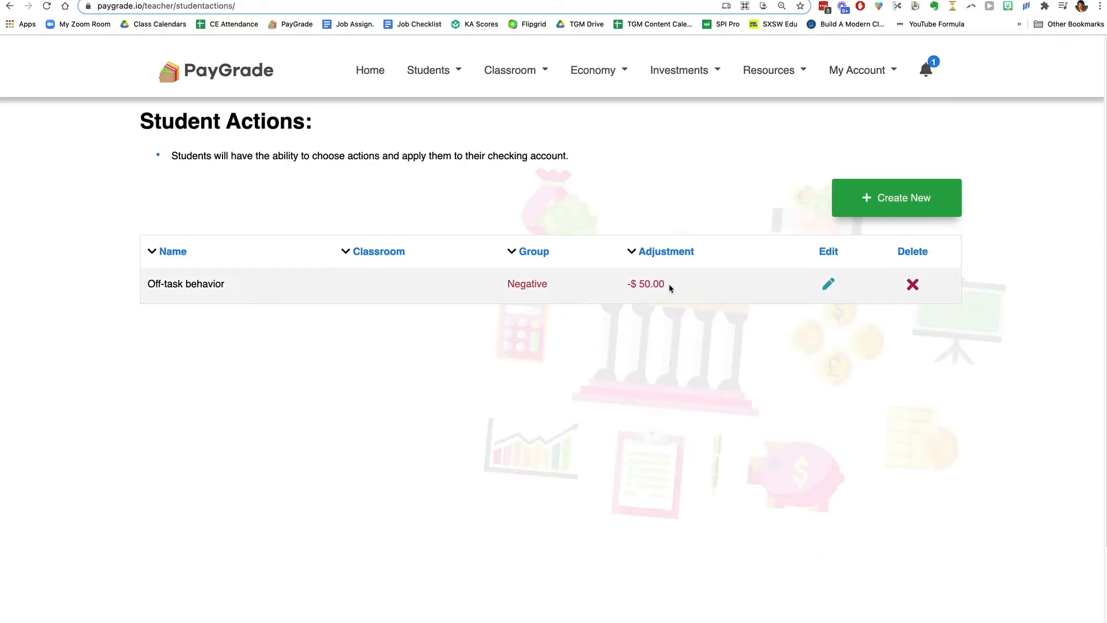
Step: Create a student action named "Dishonest / Fraud" that withdraws 800 and applies to all students
click(854, 205)
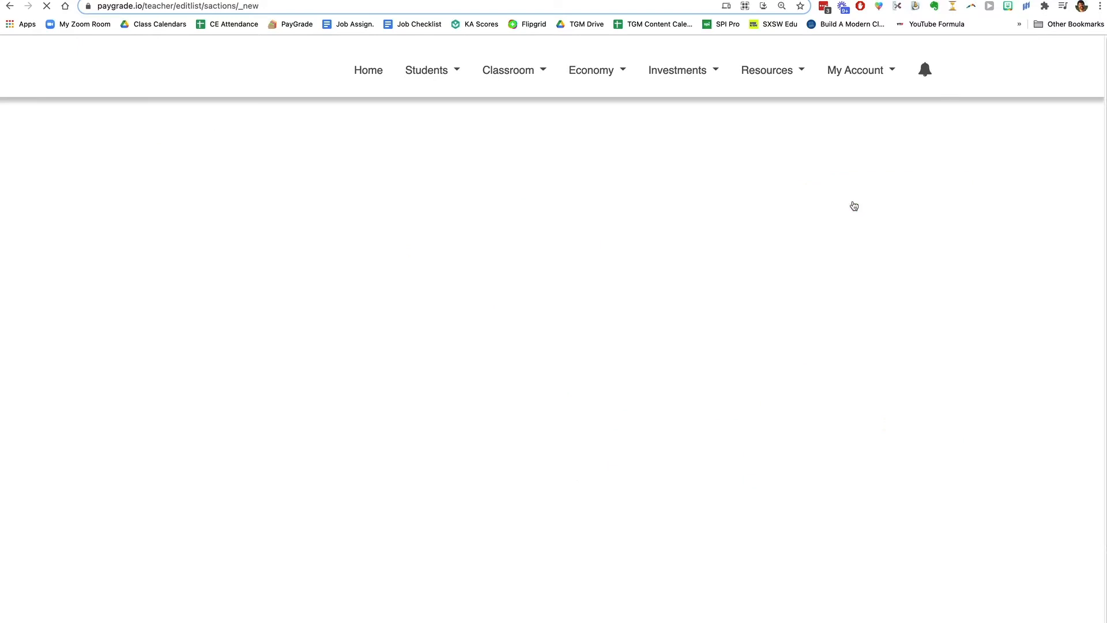
click(315, 225)
text(Dis)
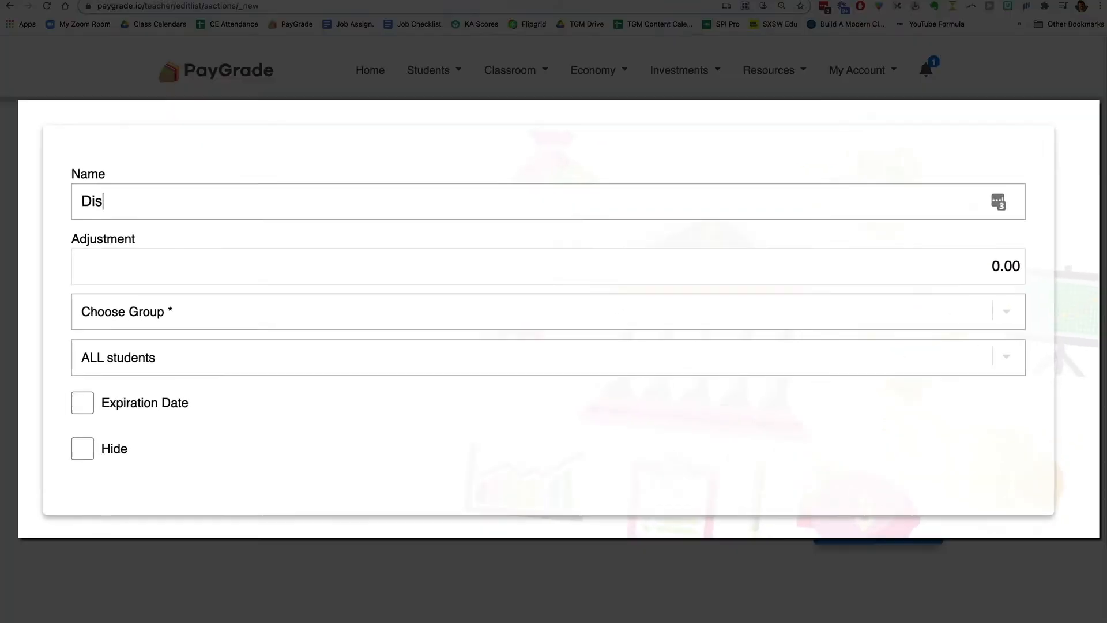
text(honest / Fraud)
key(Tab)
text(800)
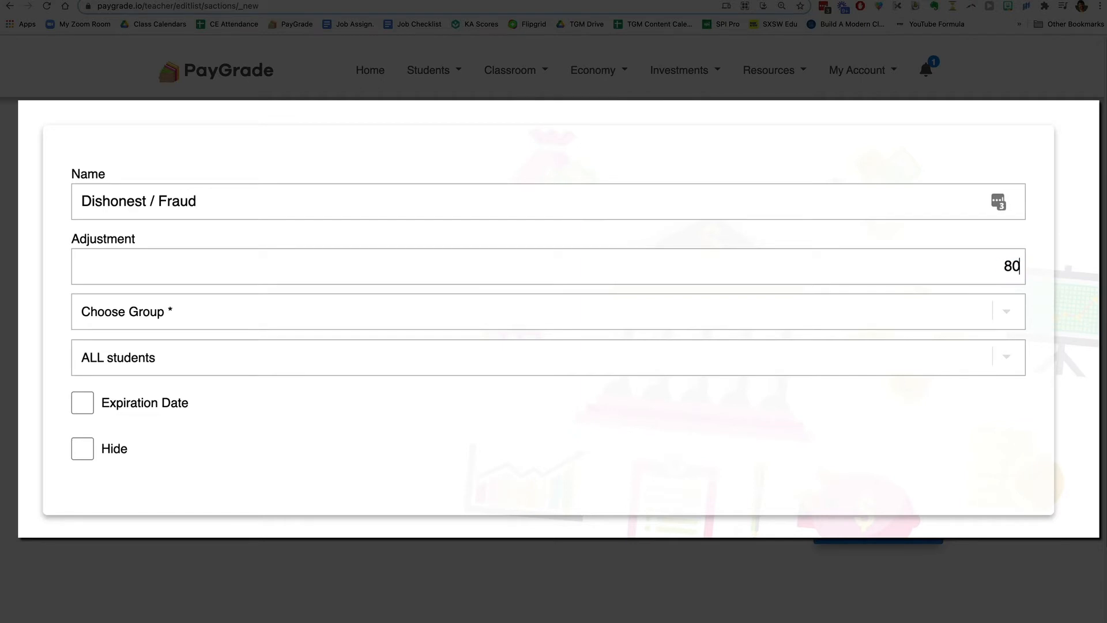
click(203, 310)
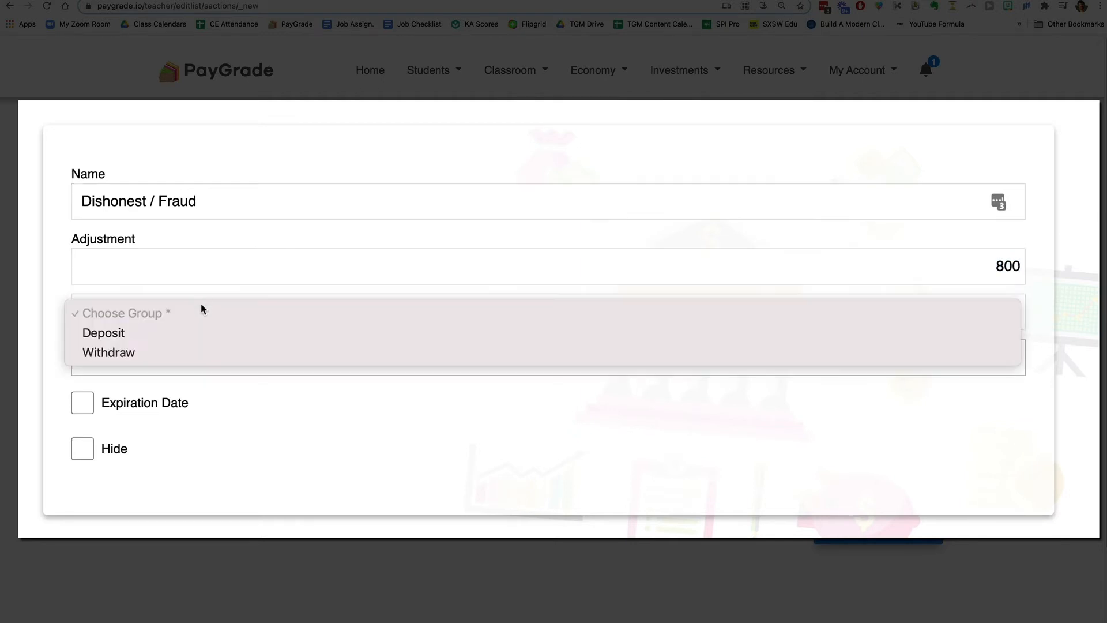
click(198, 351)
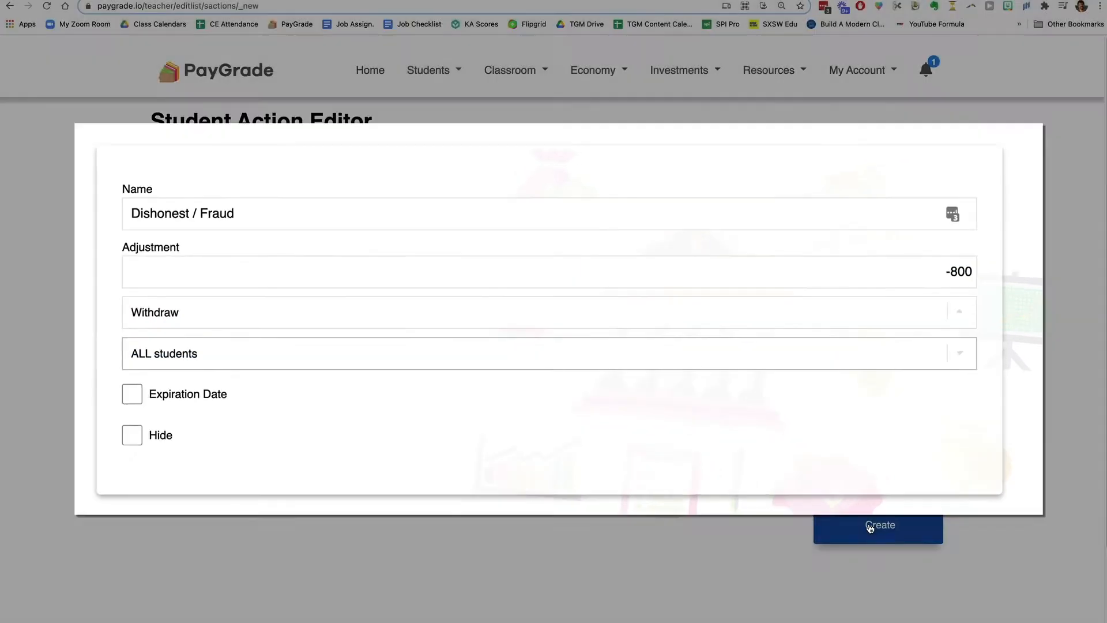
click(870, 526)
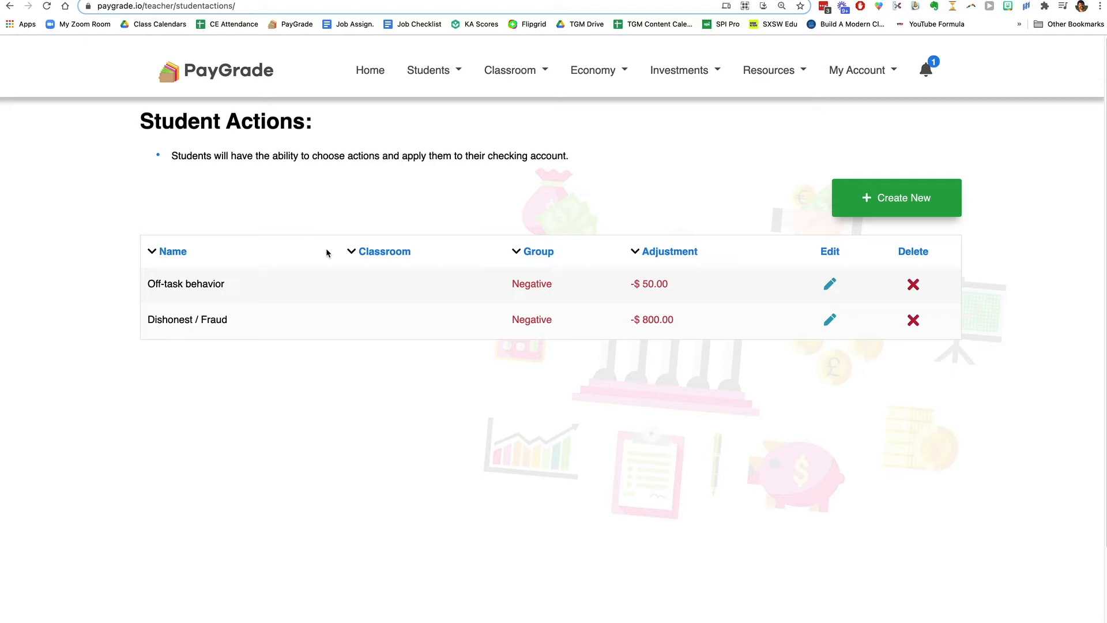
Step: Create a student action named "On time to Zoom class" that deposits 25 and applies to all students
click(902, 207)
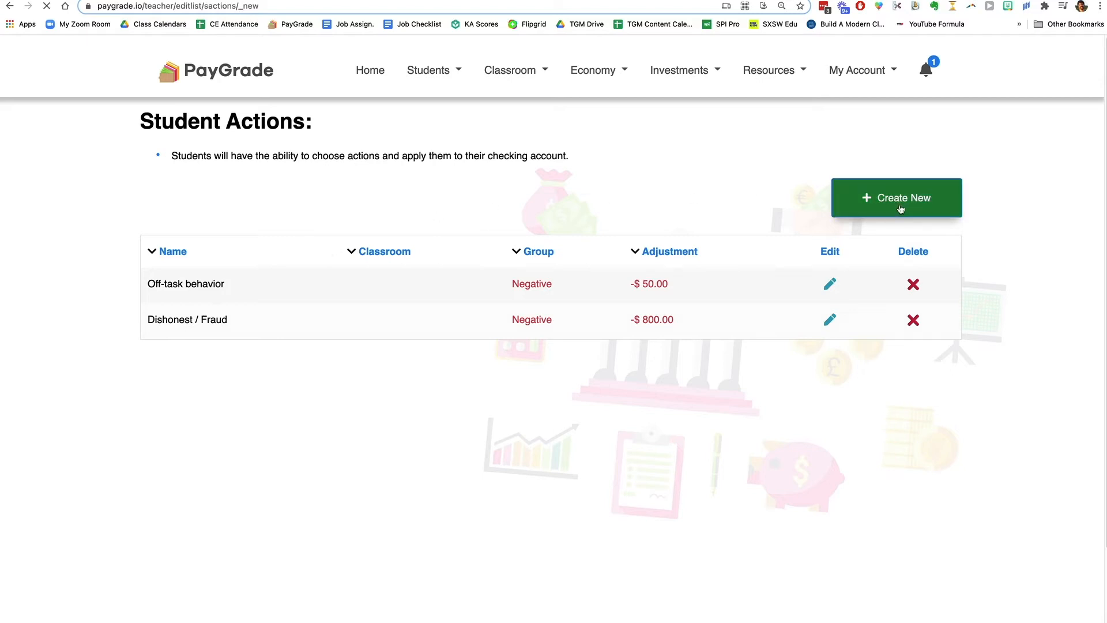
click(273, 223)
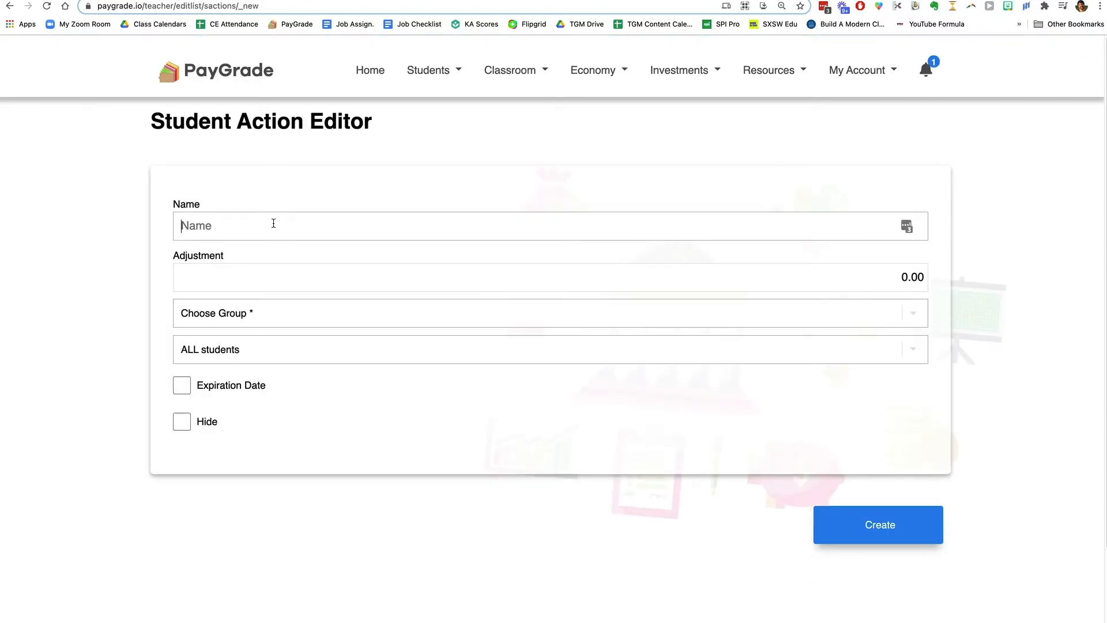
text(On time to Zoom class)
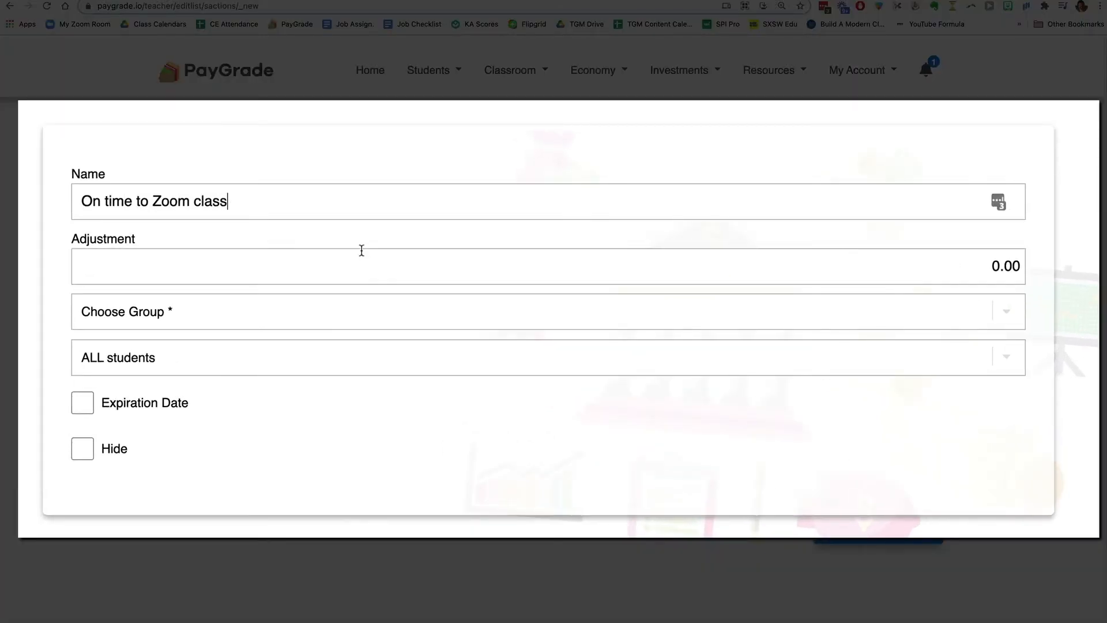
click(439, 262)
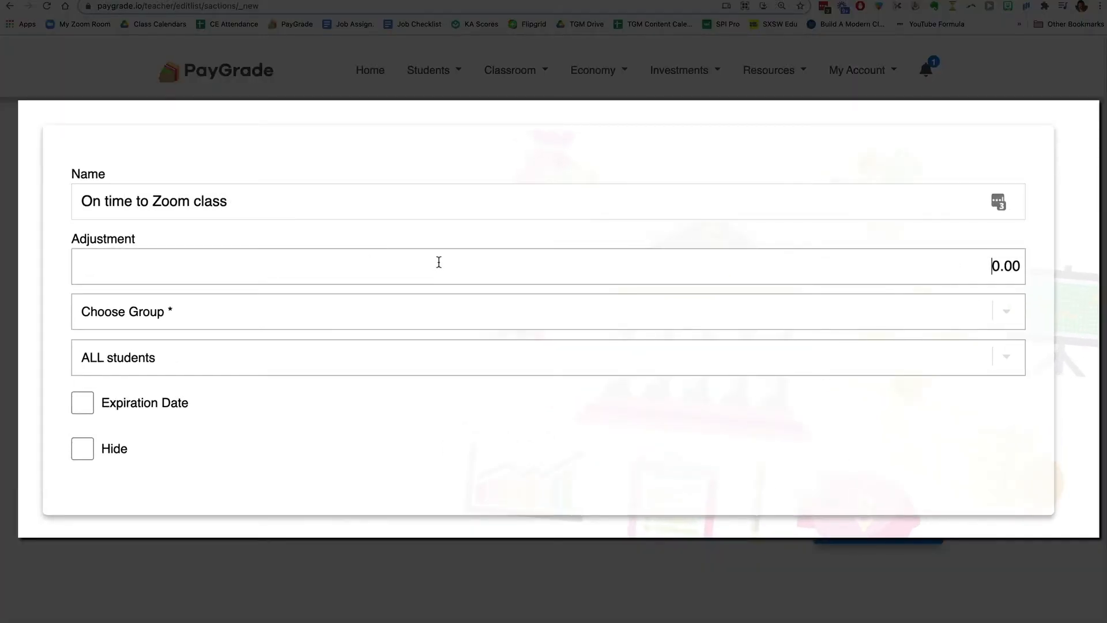
key(super+a)
text(25)
click(233, 314)
click(188, 343)
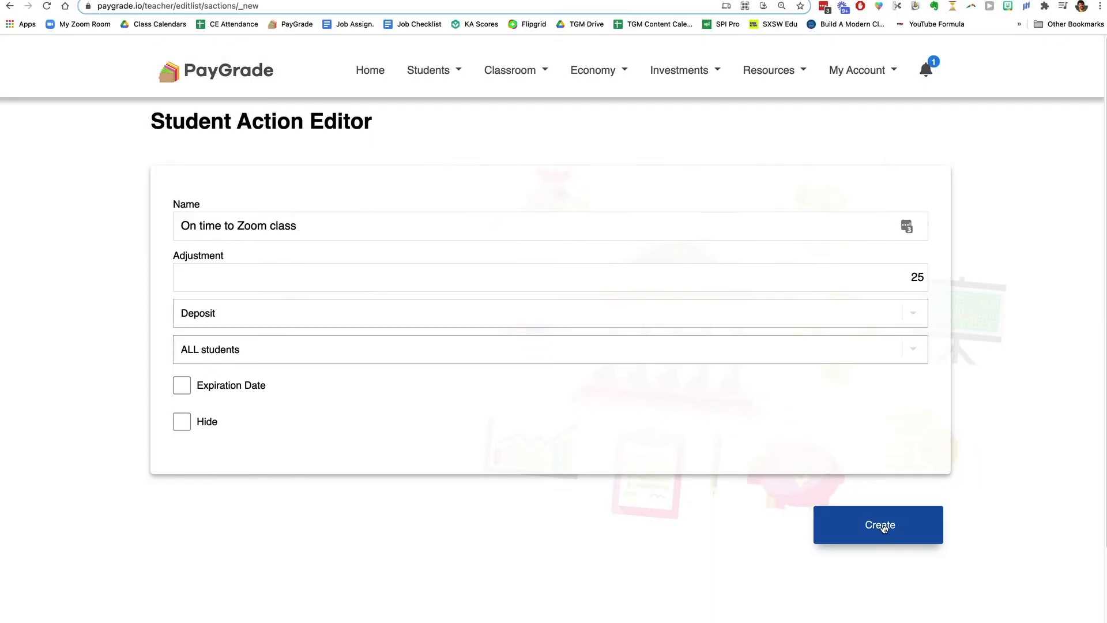
click(884, 529)
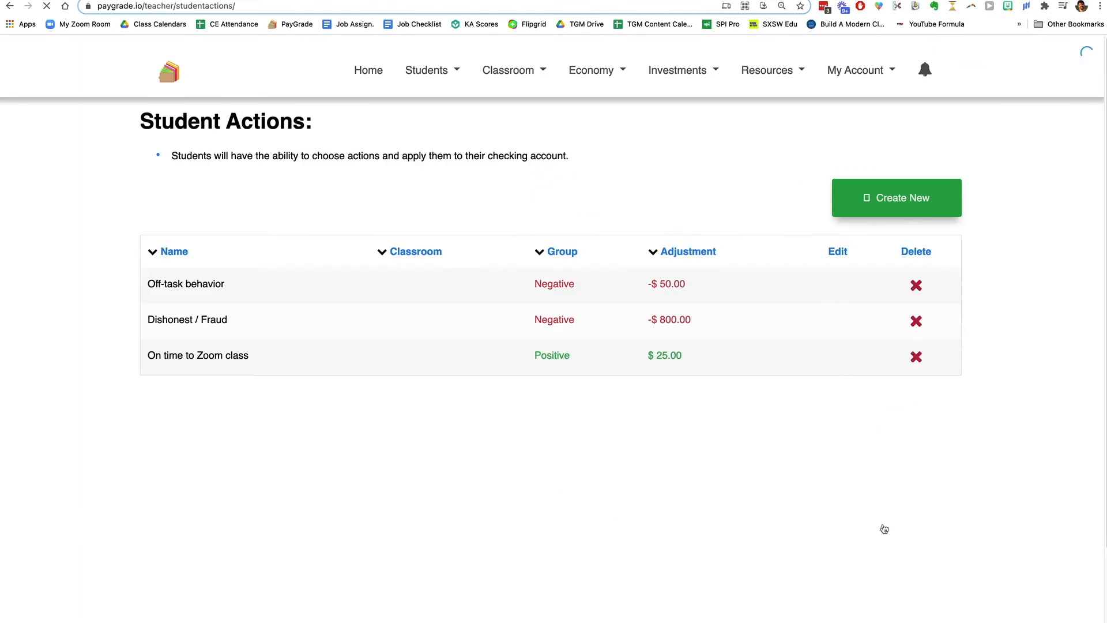
Step: Create a student action named "Tie-day Friday" that deposits 50 and applies to all students
click(910, 208)
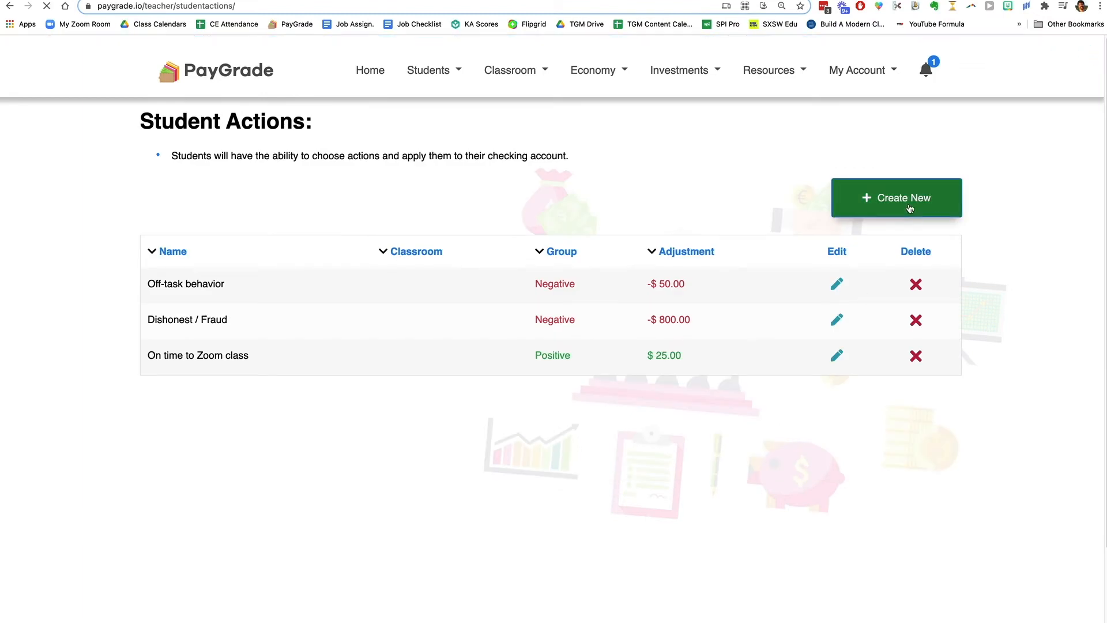
text(Tie)
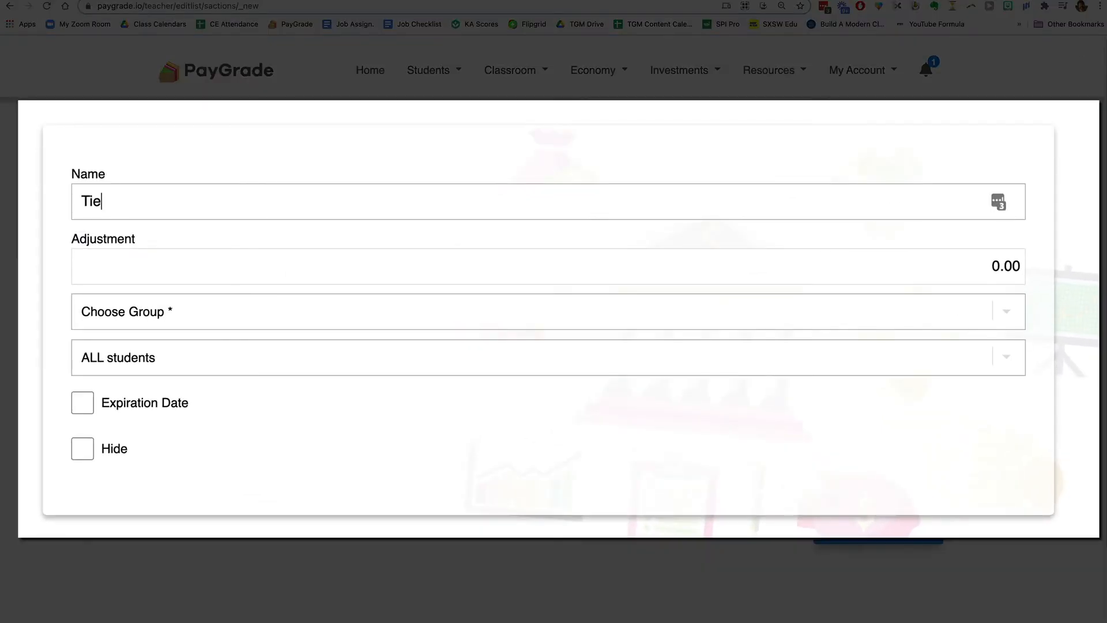
key(BackSpace)
text(e-day Friday)
key(Tab)
text(50)
click(185, 316)
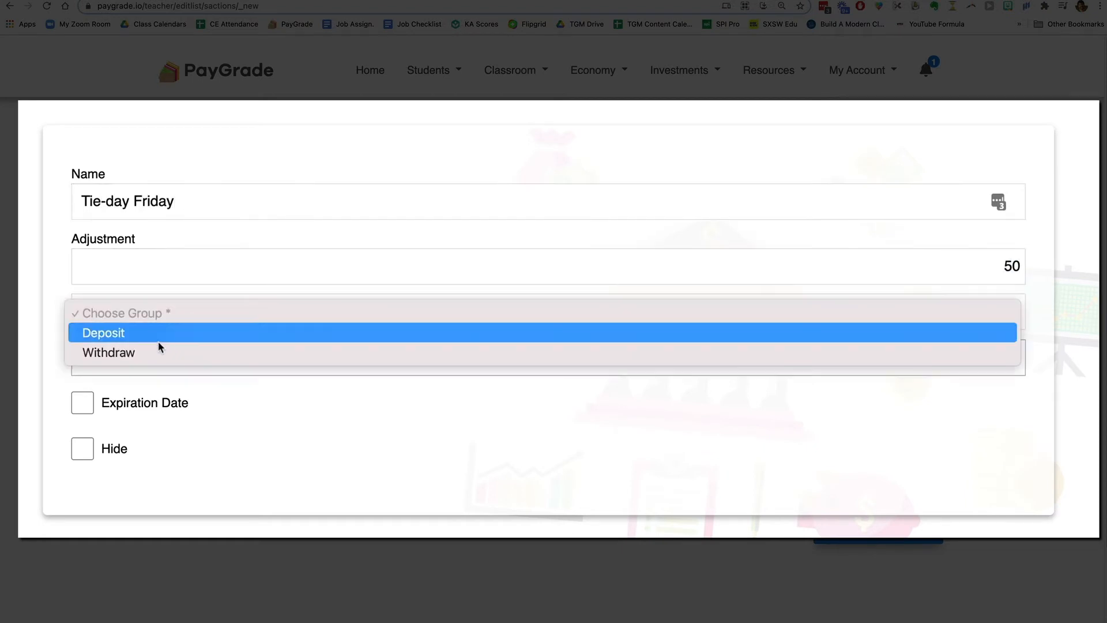
click(176, 336)
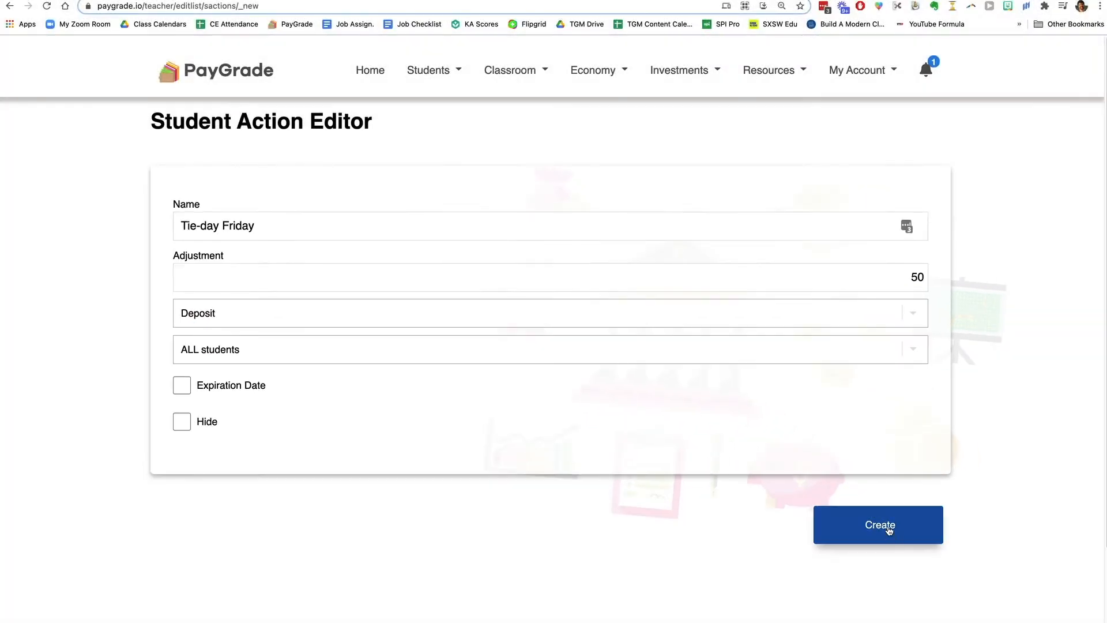
click(889, 530)
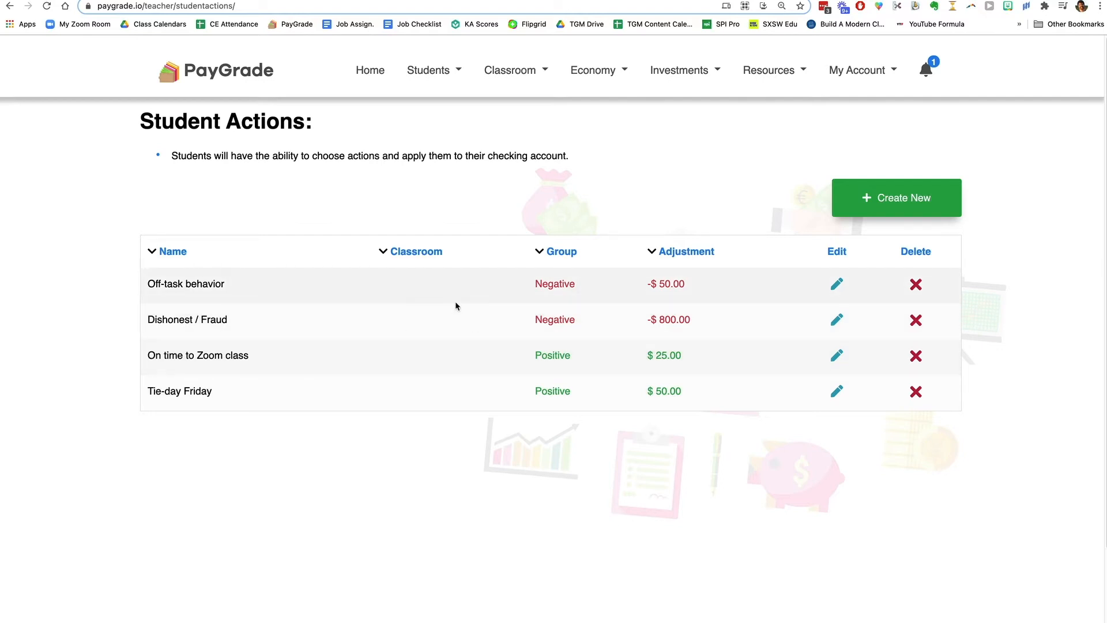
scroll(455, 301, down, 1)
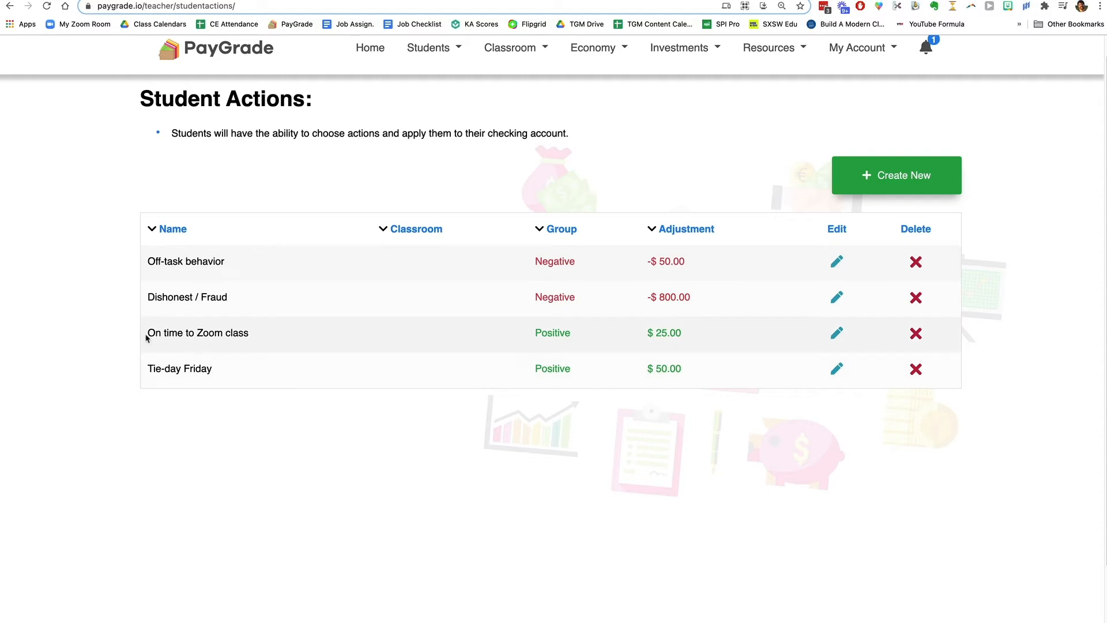
drag(147, 333, 979, 387)
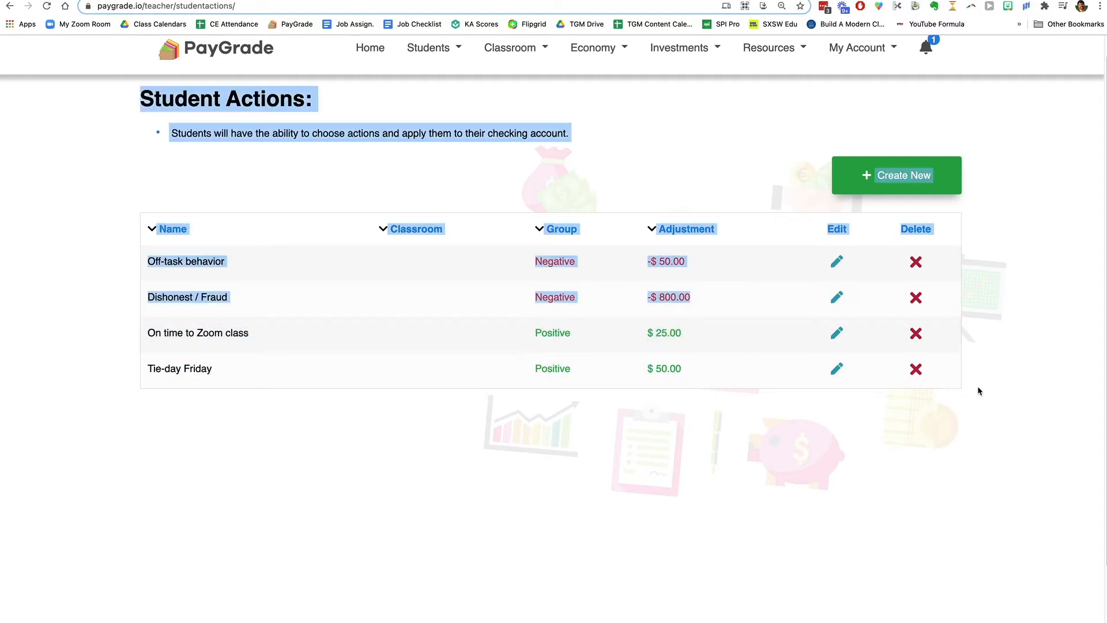
click(711, 416)
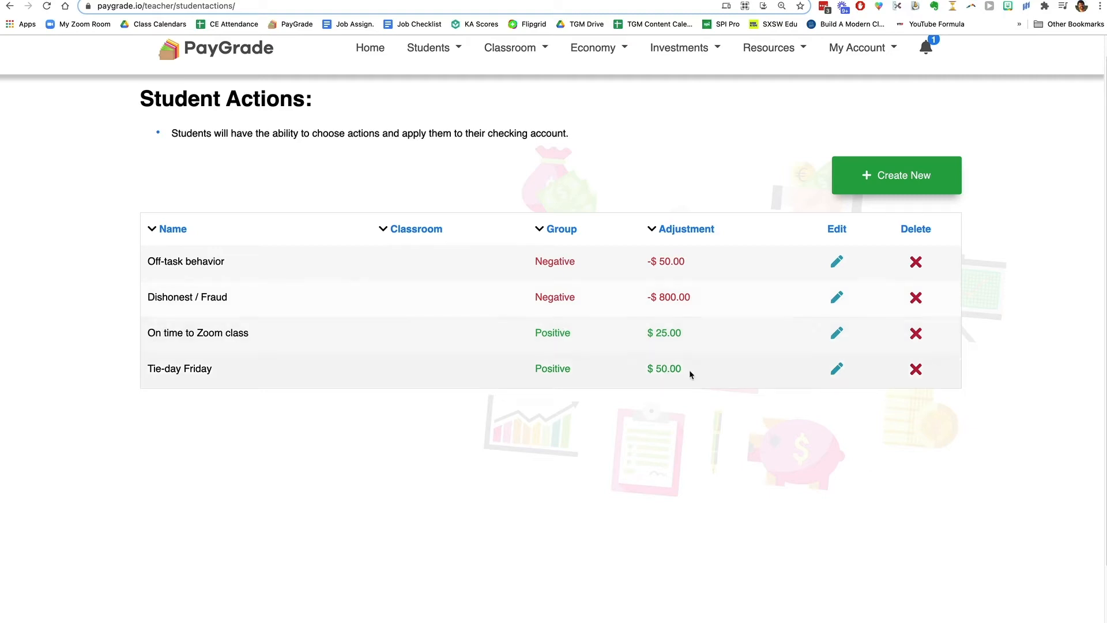
scroll(690, 374, up, 1)
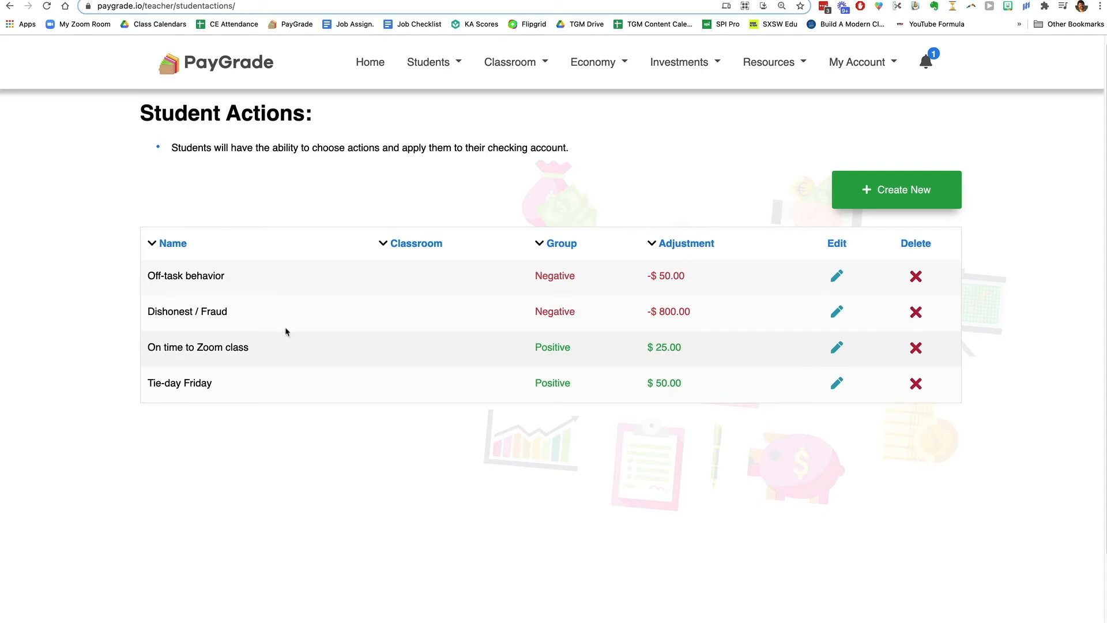
Step: Open the Banking page and look through the preset banking profiles that can be assigned to students
click(370, 62)
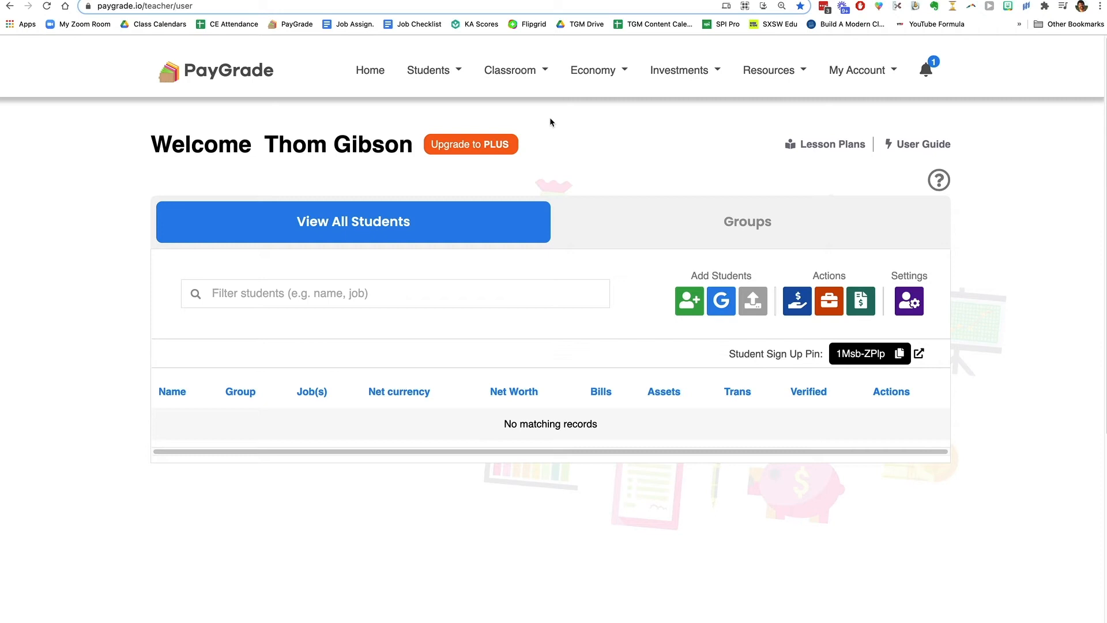
click(593, 70)
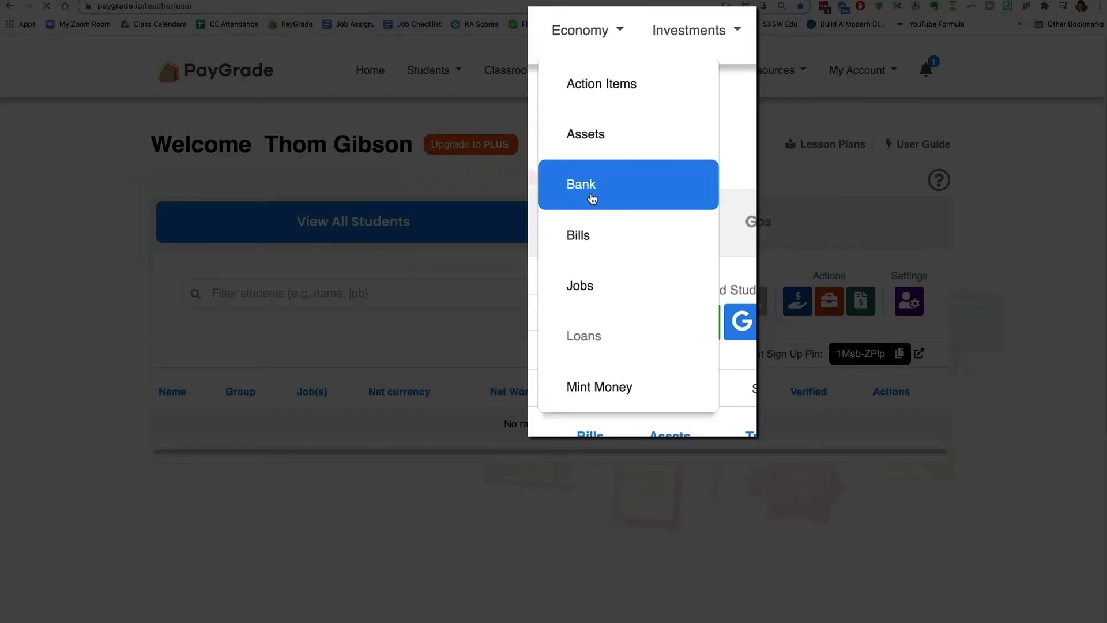
click(591, 197)
scroll(603, 203, down, 1)
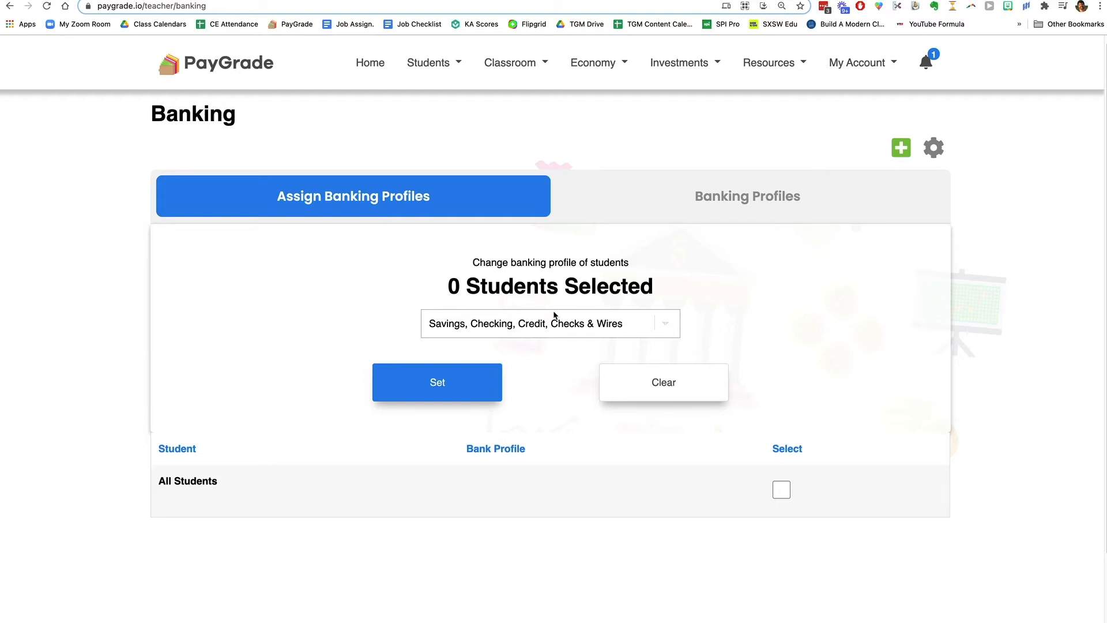
click(586, 324)
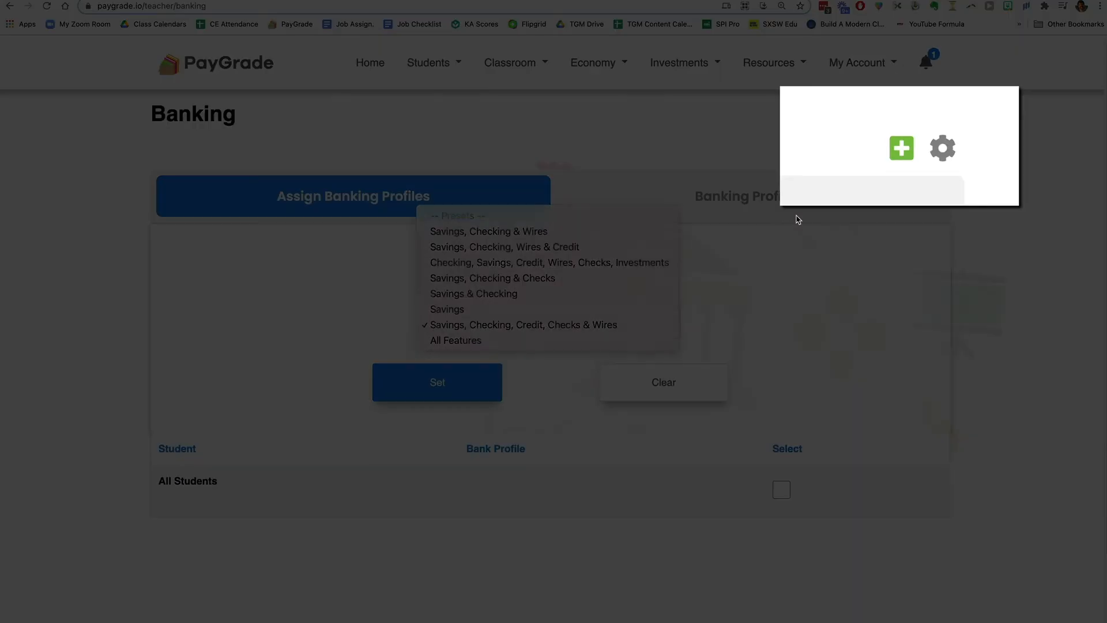
click(796, 217)
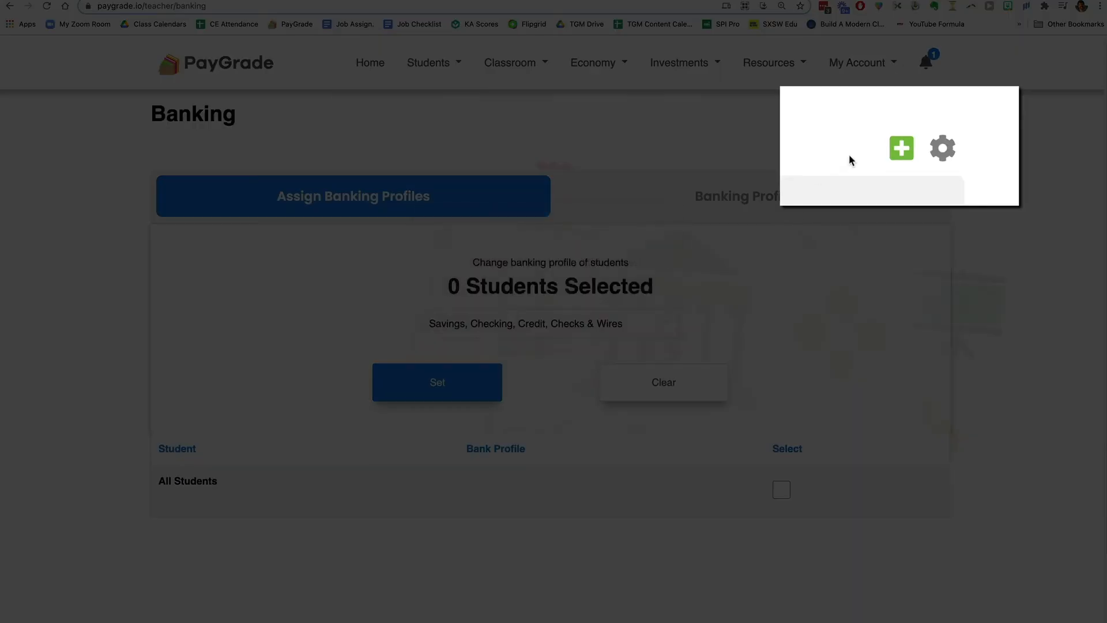
Step: Start a new banking profile and name it "Savings, Checking, Credit"
click(904, 150)
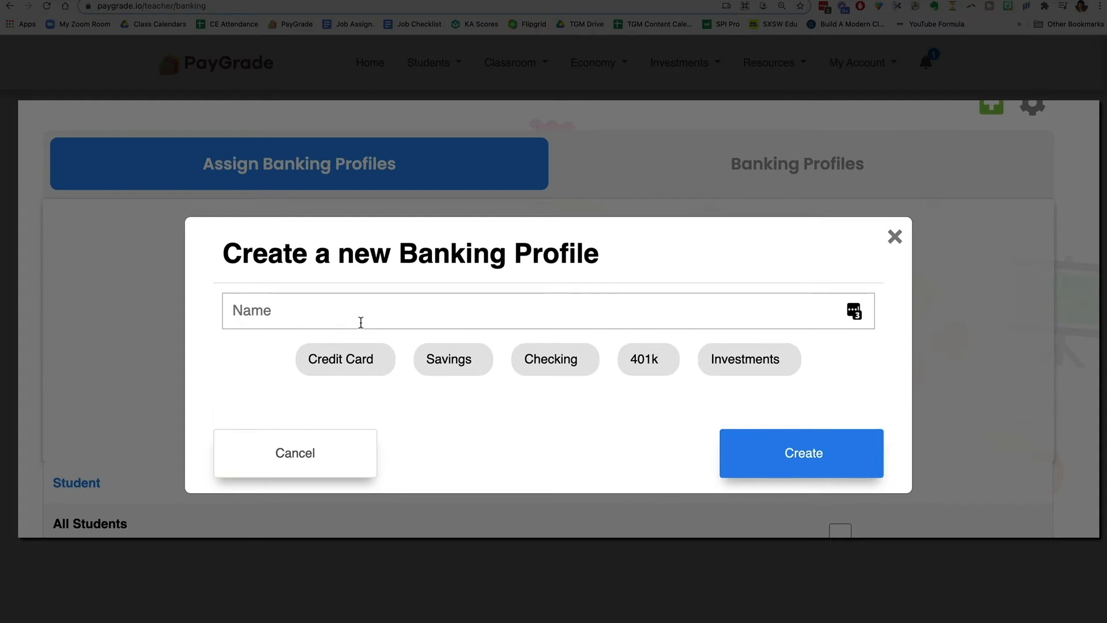
click(361, 321)
text(Savomg)
key(BackSpace)
key(BackSpace)
key(BackSpace)
text(img)
key(BackSpace)
key(BackSpace)
text(ngs, Checking, Credit)
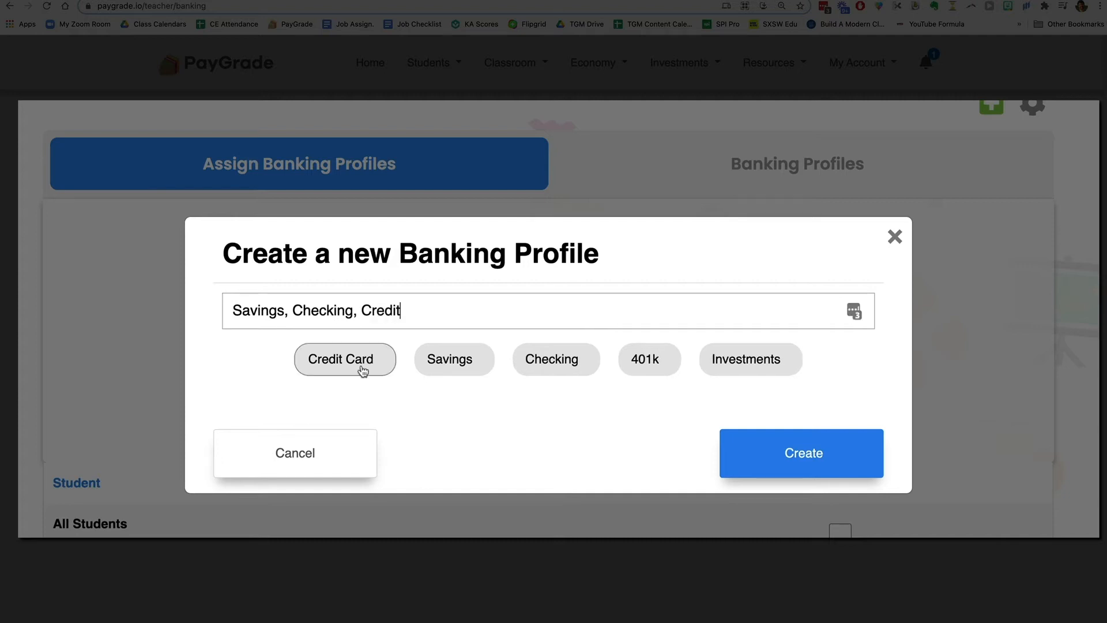
Step: Include Checking, Savings and Credit Card in the new banking profile and create it
click(573, 372)
click(443, 365)
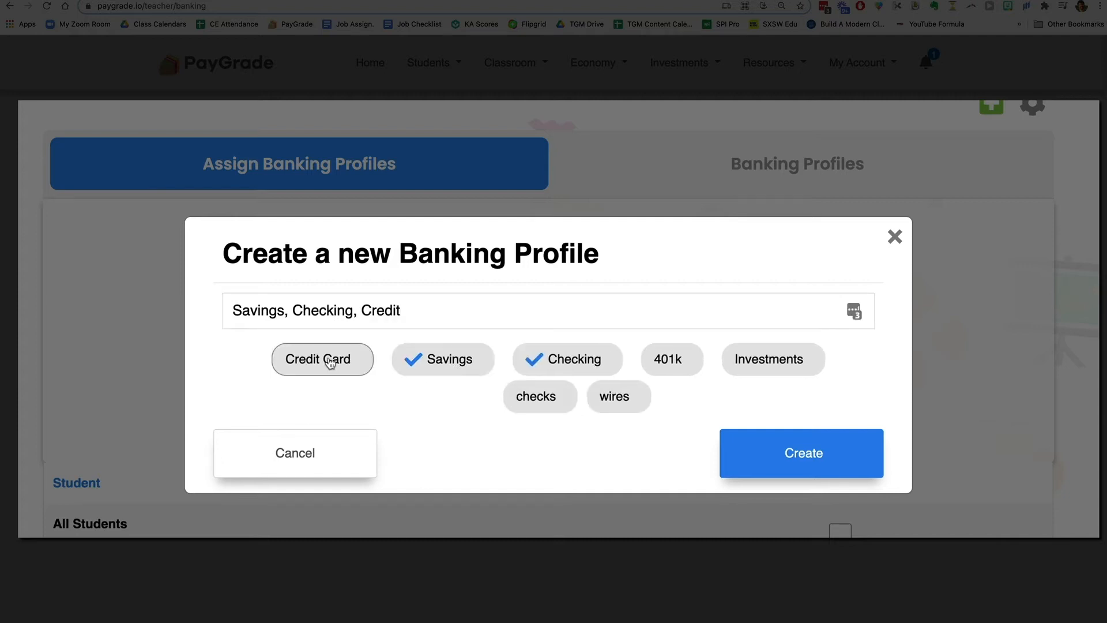
click(331, 363)
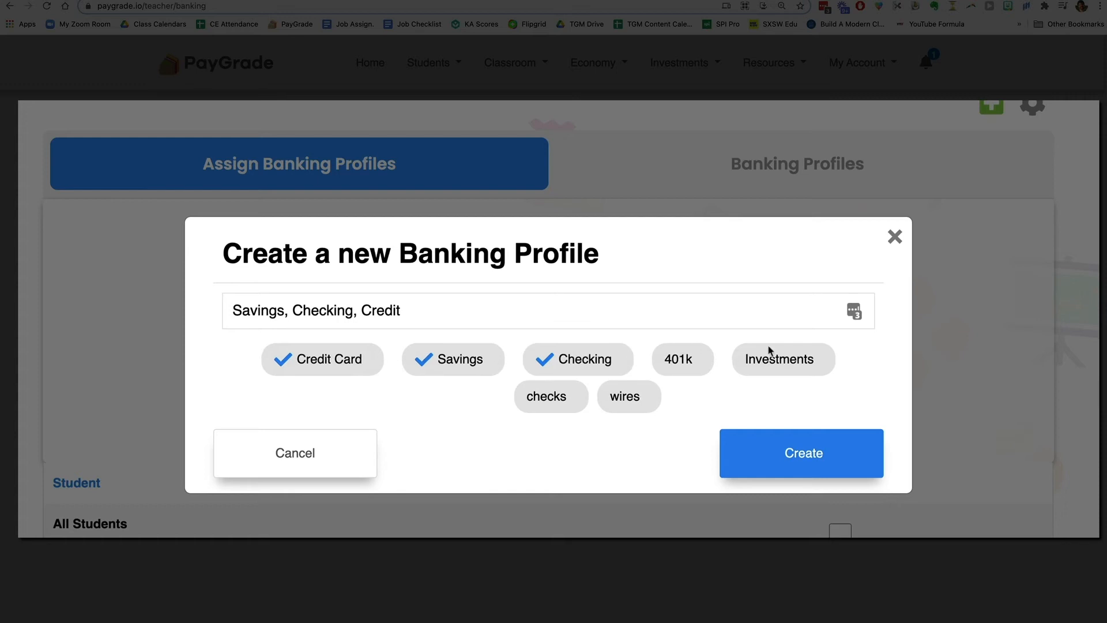
click(791, 463)
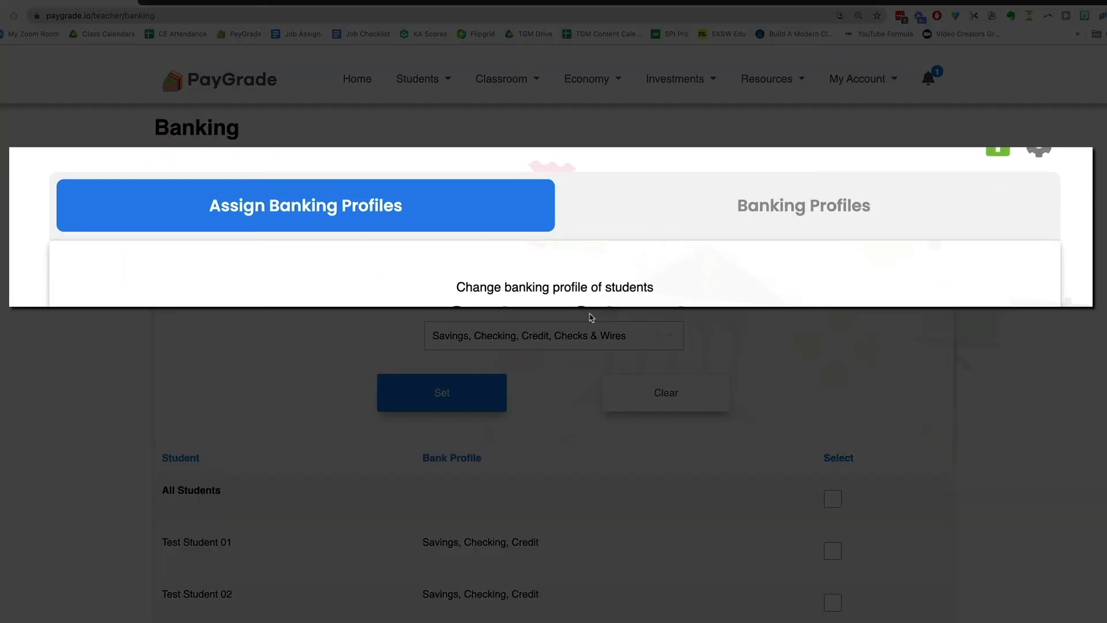
Step: Make the "Savings, Checking, Credit" profile the default in the list of banking profiles
click(778, 218)
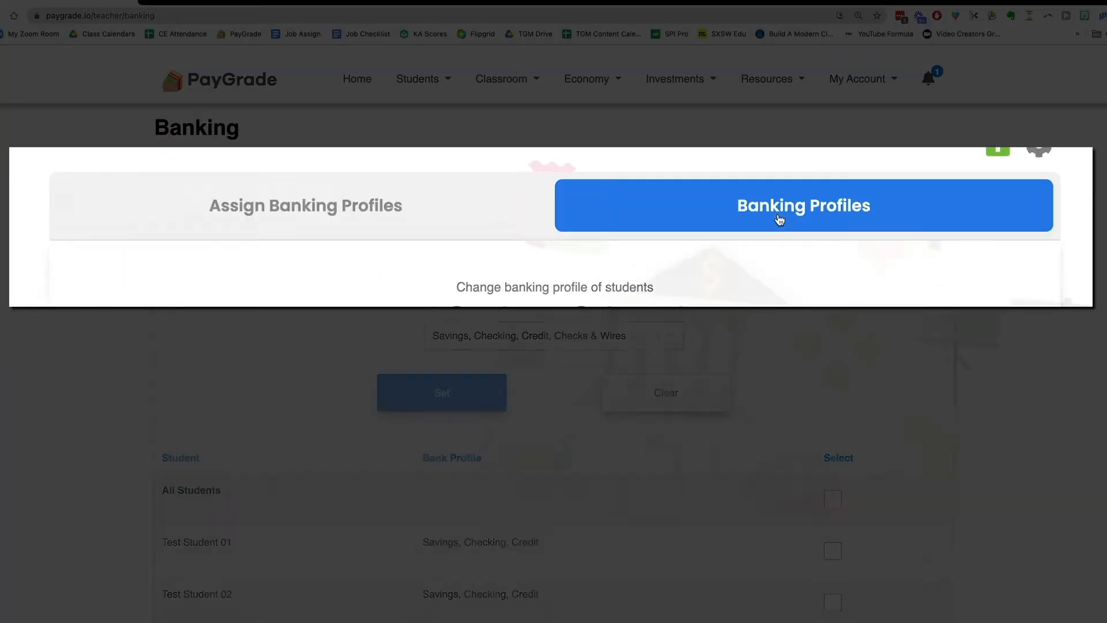
scroll(698, 384, down, 5)
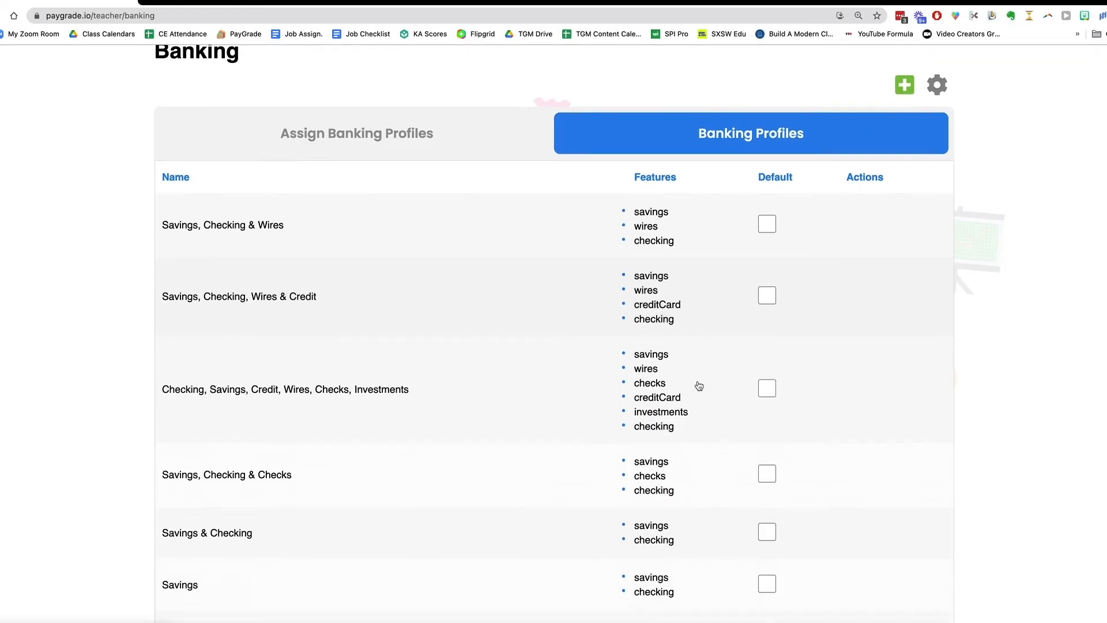
scroll(699, 385, down, 7)
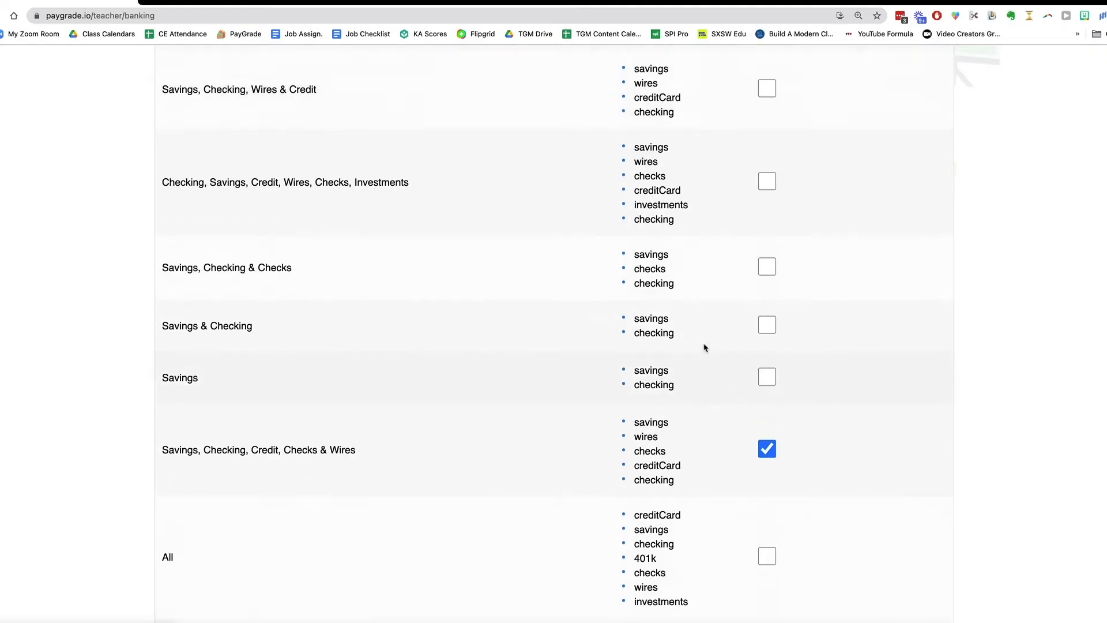
scroll(751, 322, up, 9)
scroll(767, 329, down, 14)
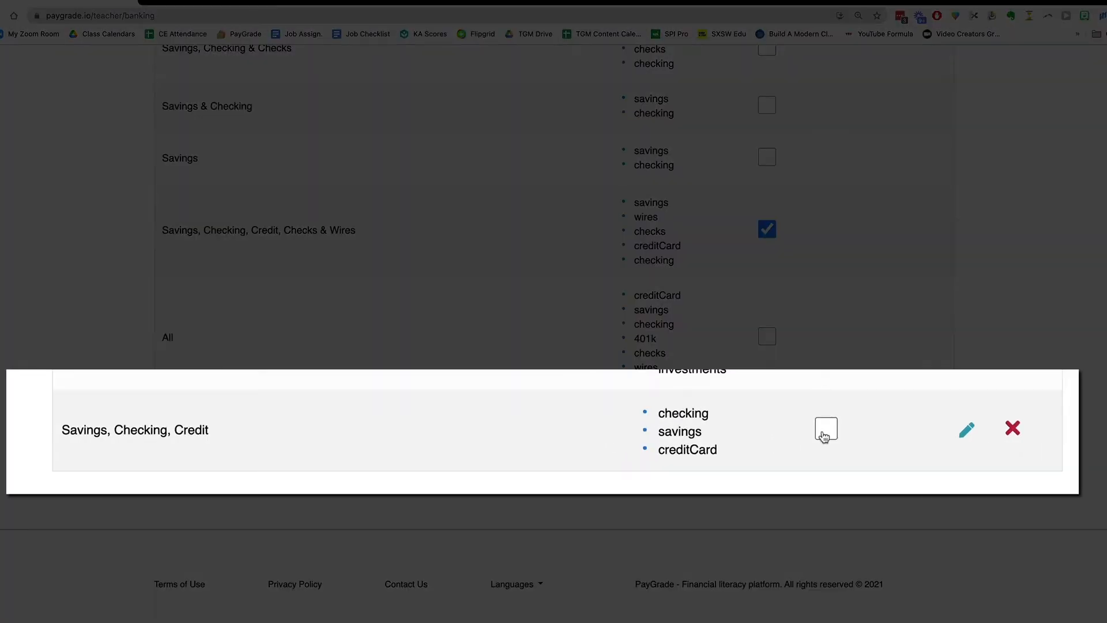
click(767, 430)
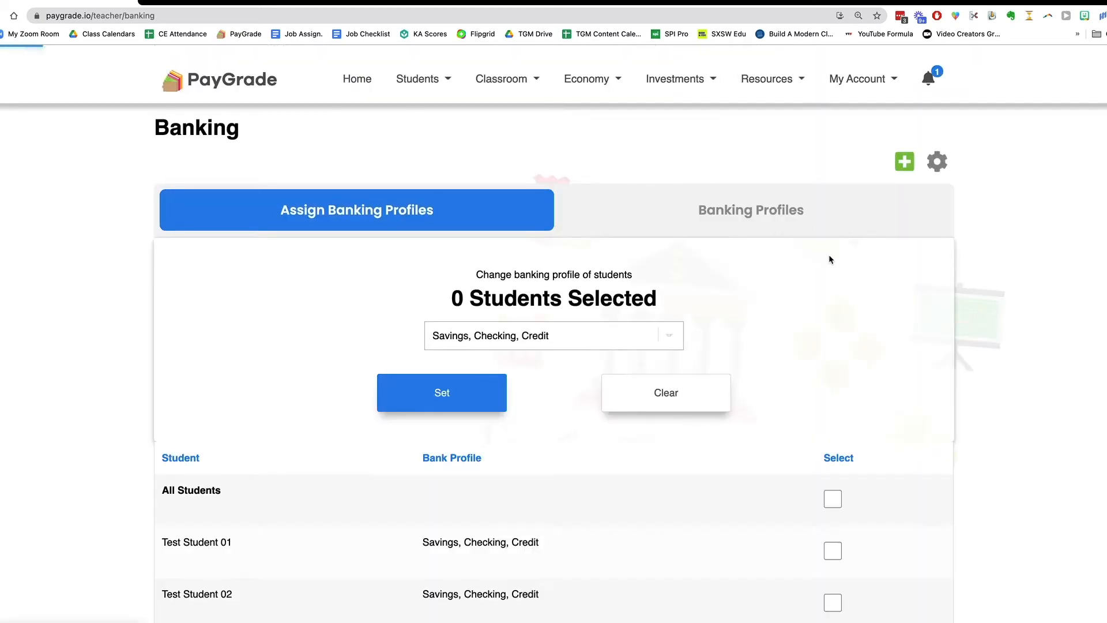
Step: Check which profile is marked as default in the banking profiles list and open the banking settings
scroll(749, 231, down, 3)
scroll(729, 238, up, 3)
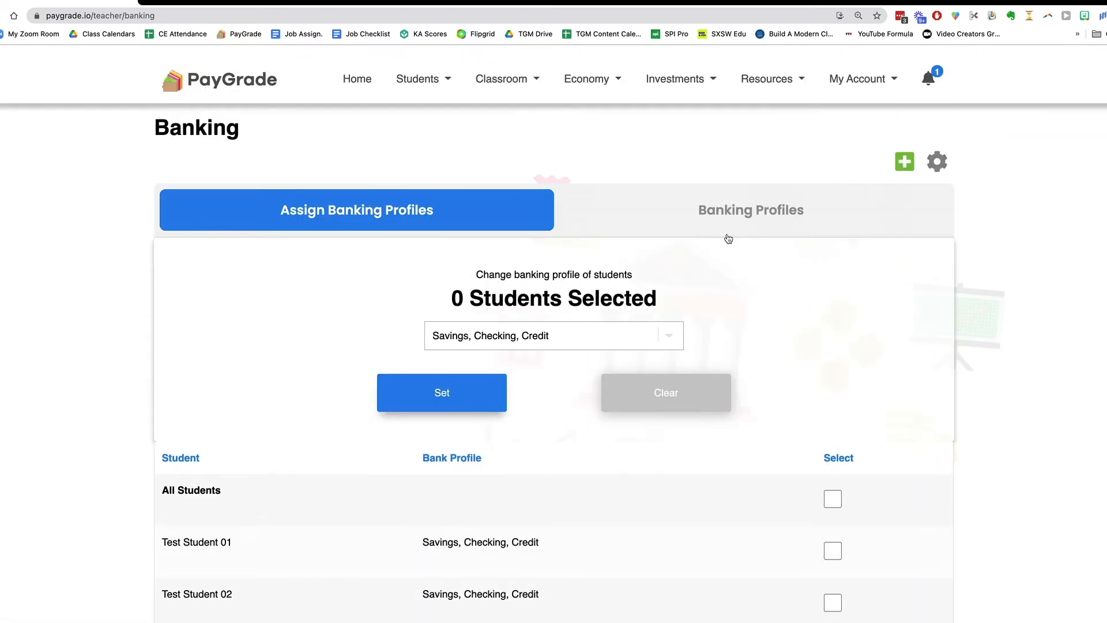
click(748, 216)
scroll(715, 376, down, 7)
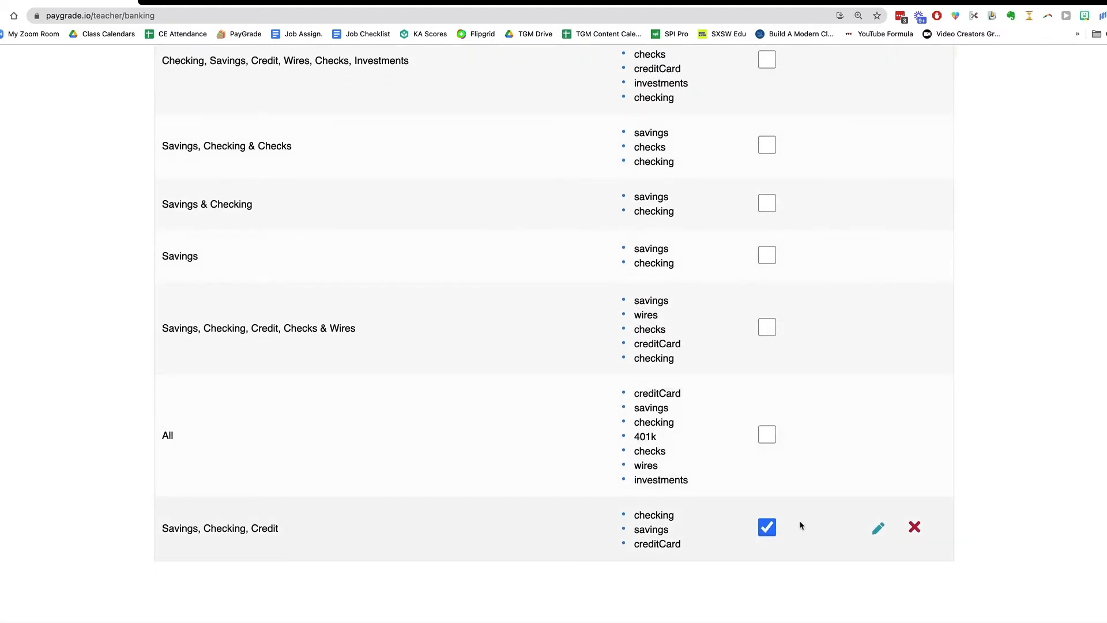
scroll(777, 546, down, 1)
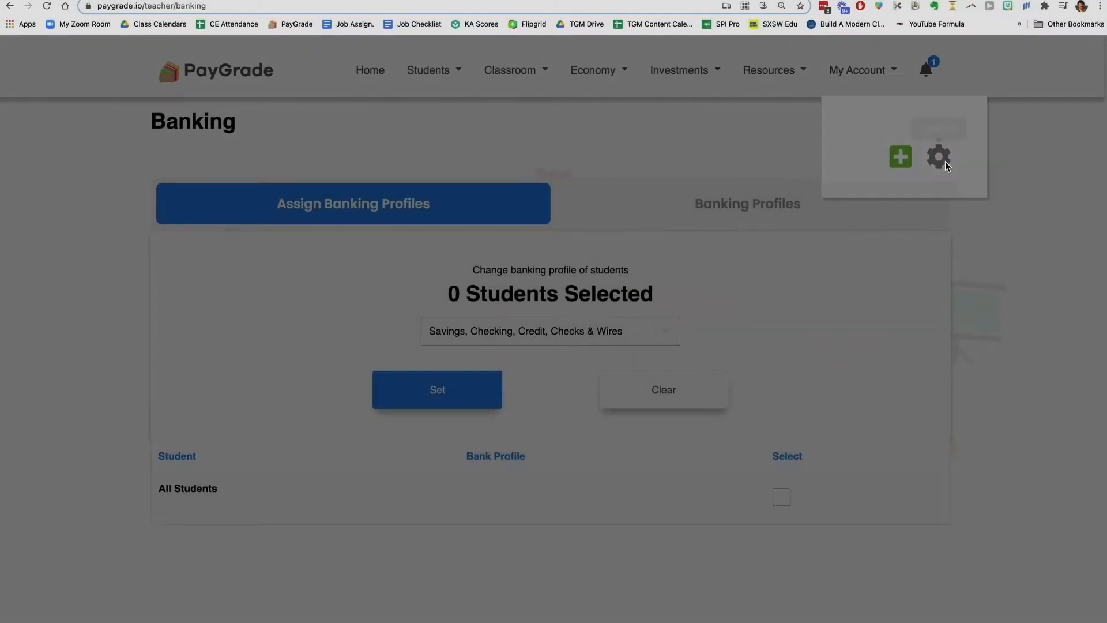
click(940, 158)
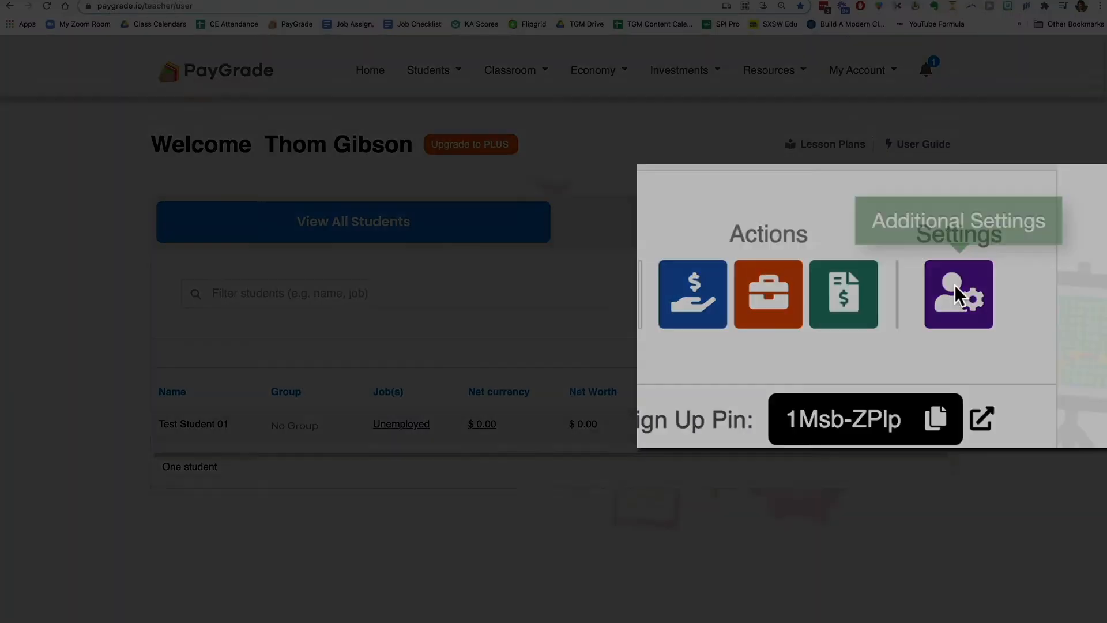
Step: Allow students to play the Game of Life in the teacher general settings and save
click(909, 300)
click(711, 267)
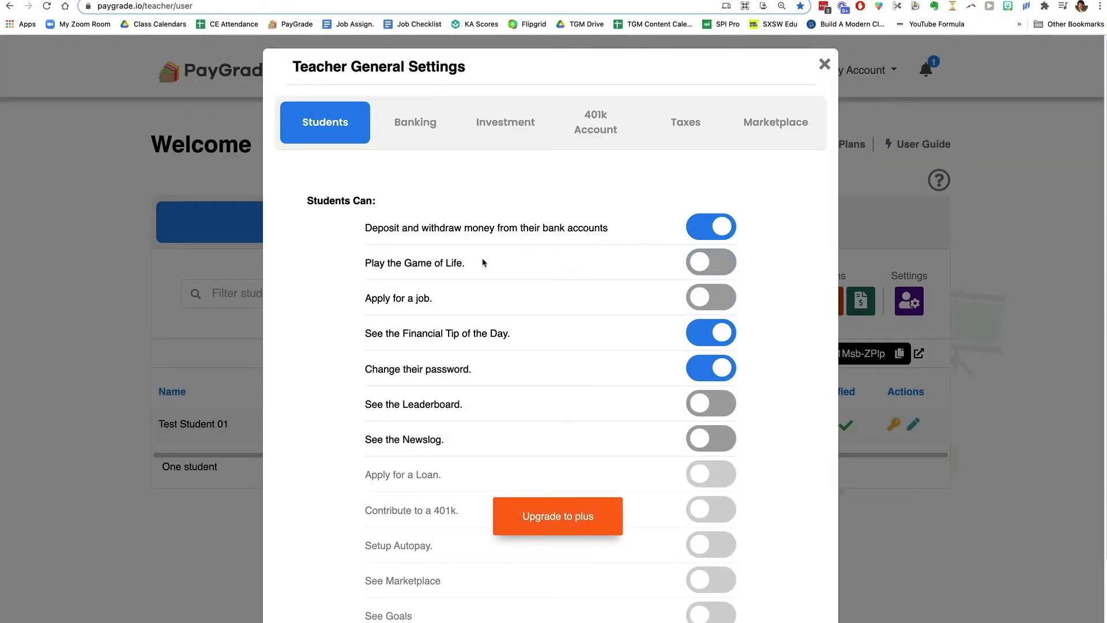
click(713, 267)
scroll(543, 355, down, 1)
scroll(543, 355, down, 4)
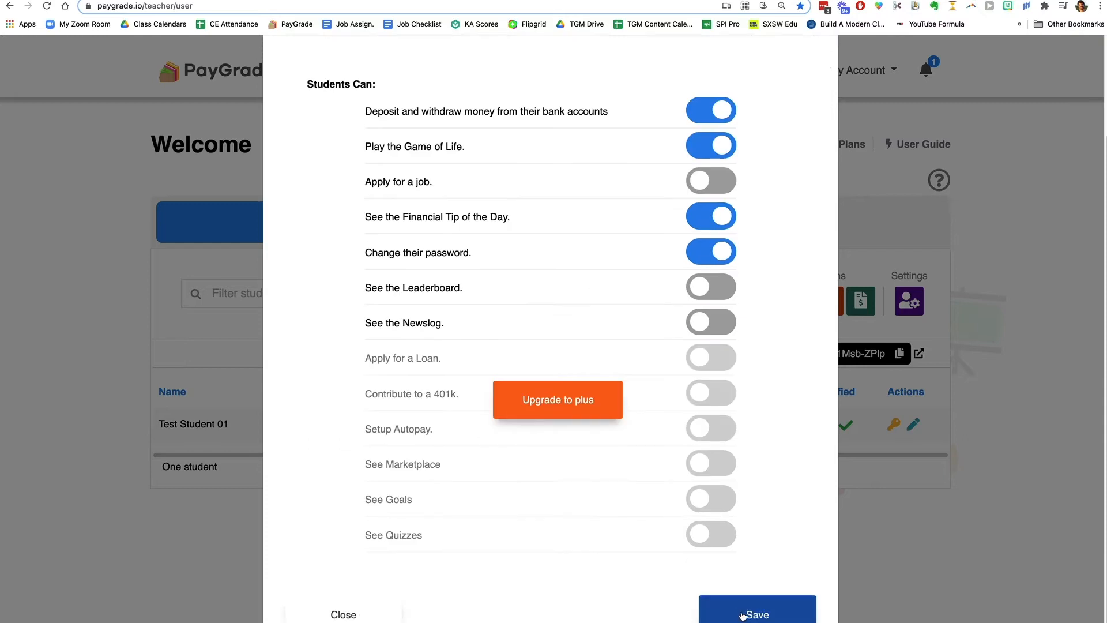
click(744, 611)
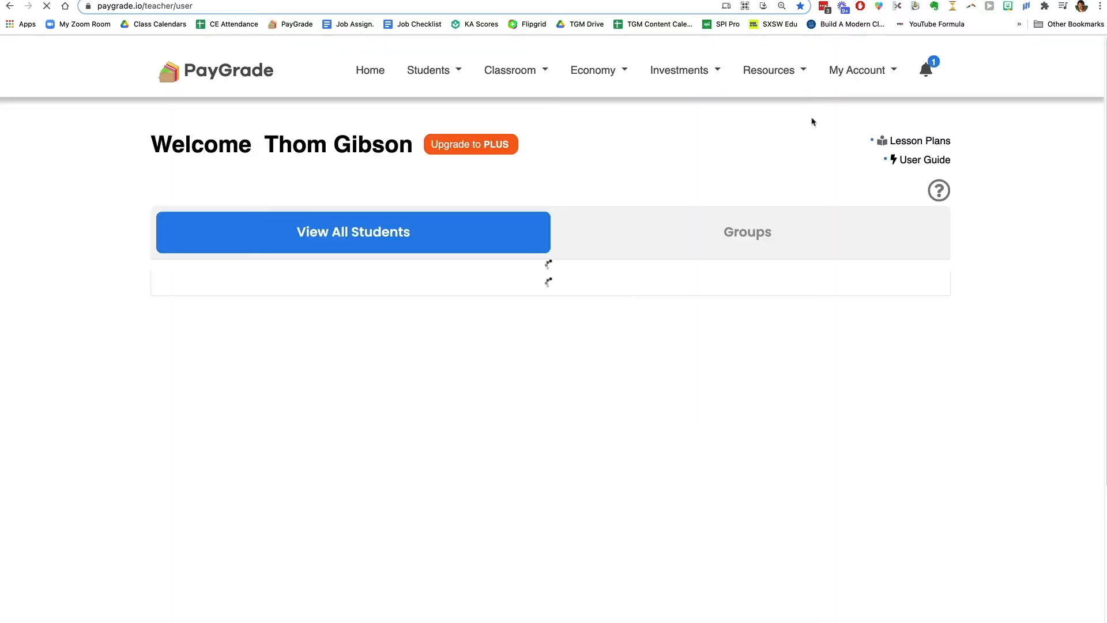
Step: Open the Game of Life configuration and limit the days enabled to spin to Thursday and Friday
click(538, 75)
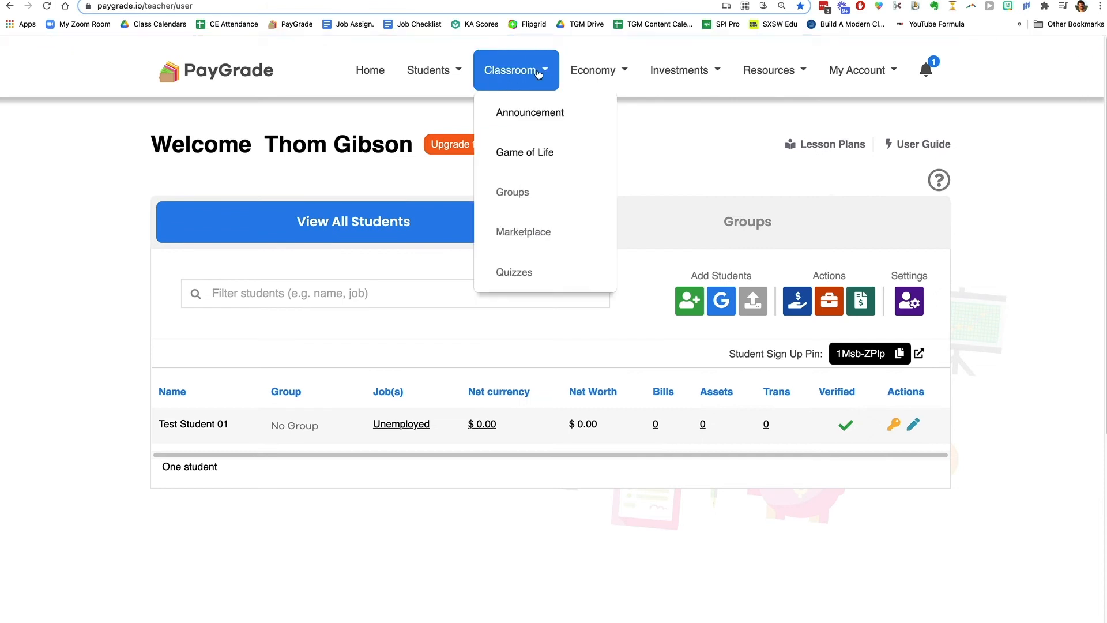
click(543, 164)
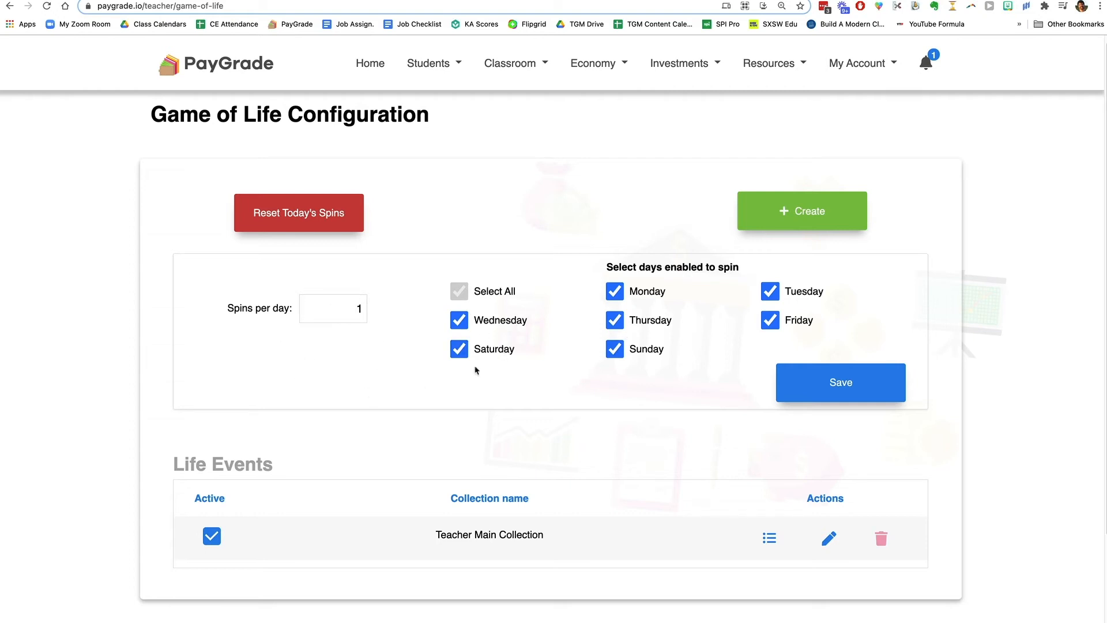
click(459, 320)
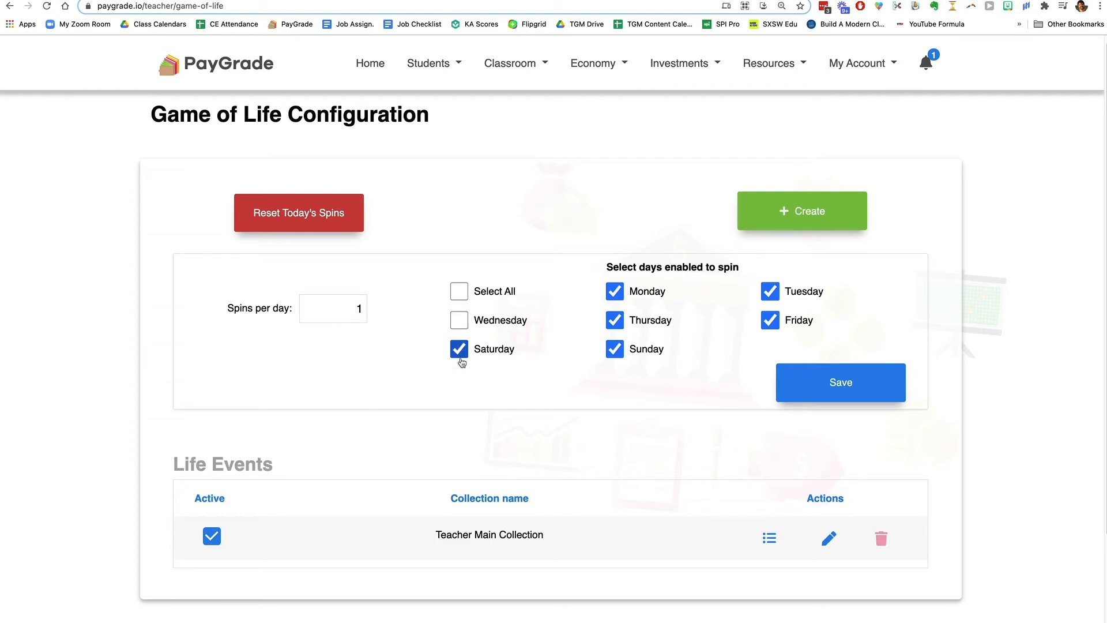
click(613, 296)
click(615, 321)
click(615, 349)
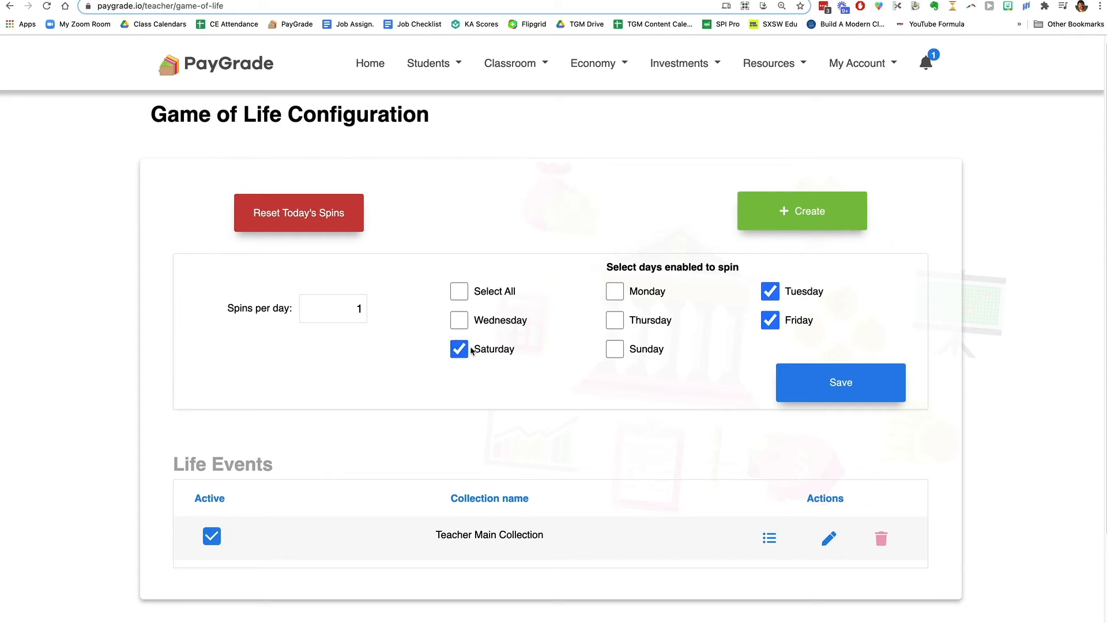
click(458, 350)
click(613, 320)
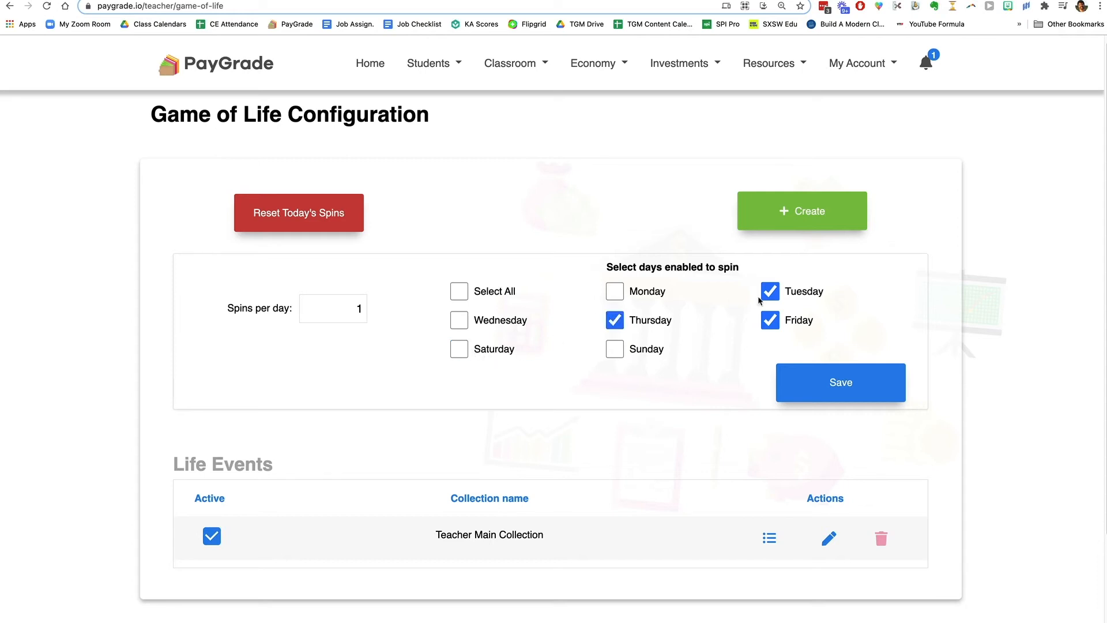
click(771, 292)
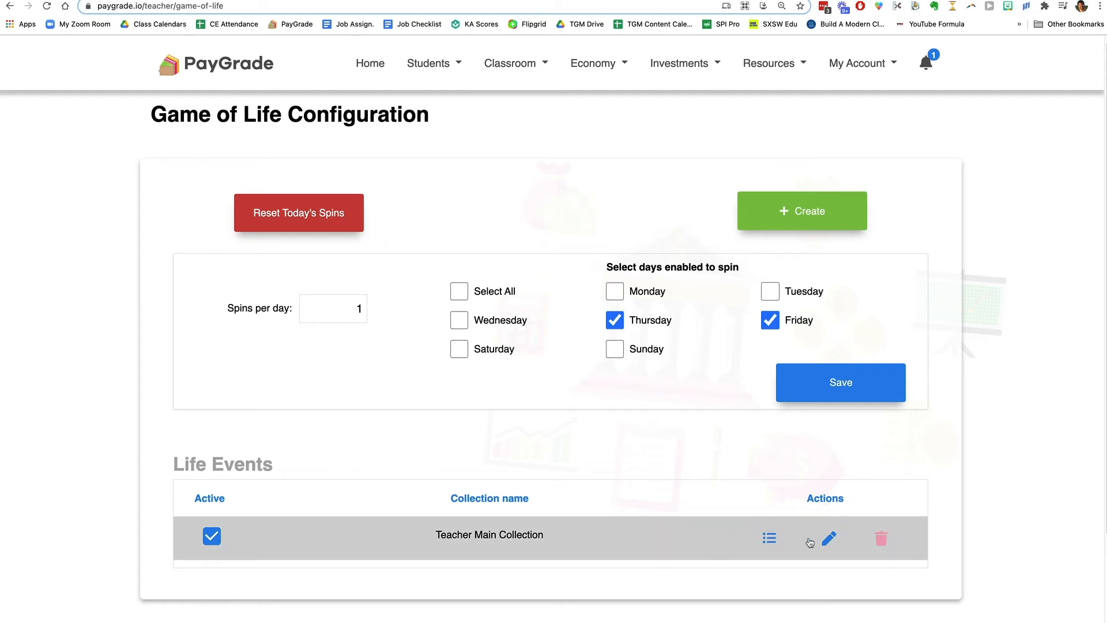
Step: Examine the life events and their costs in the Teacher Main Collection, in both its details list and its editing form
click(769, 538)
scroll(703, 539, down, 5)
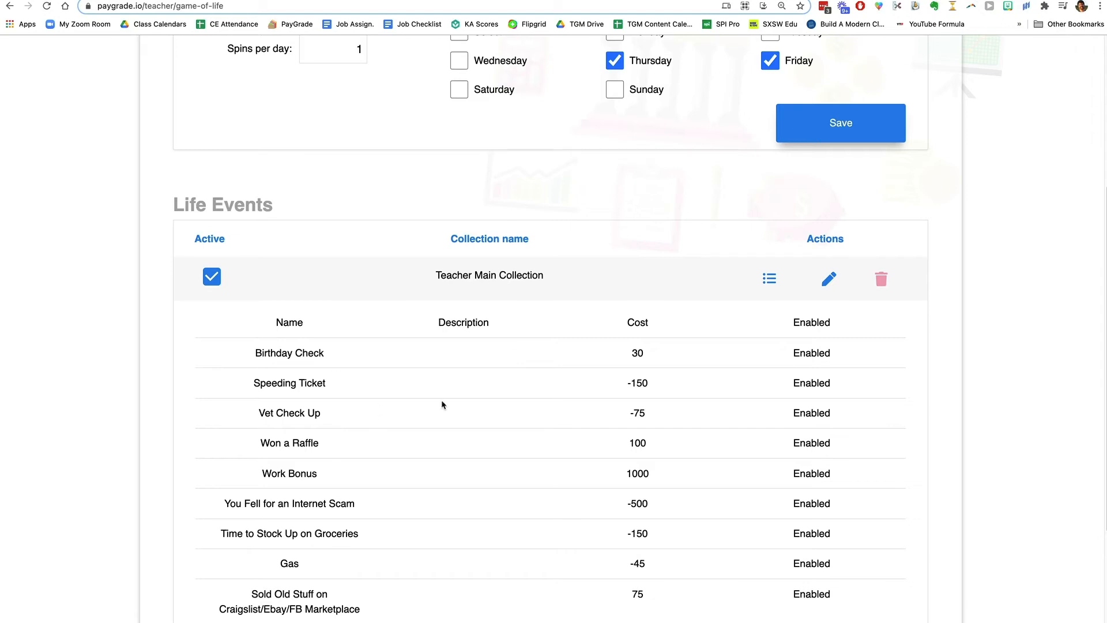
click(830, 280)
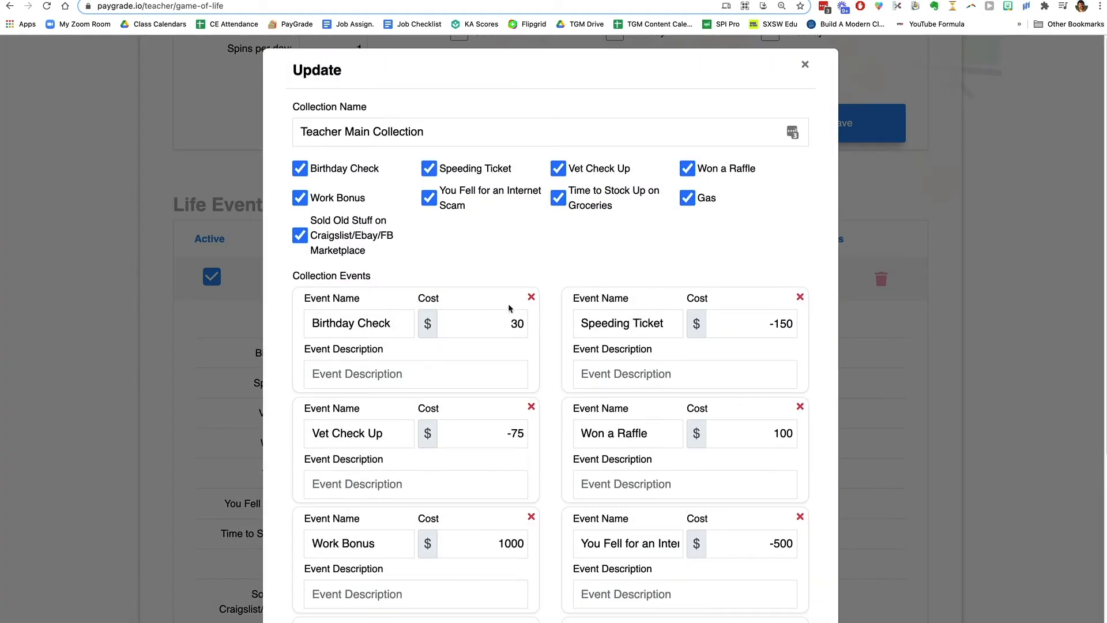
scroll(368, 311, down, 1)
scroll(368, 311, down, 1)
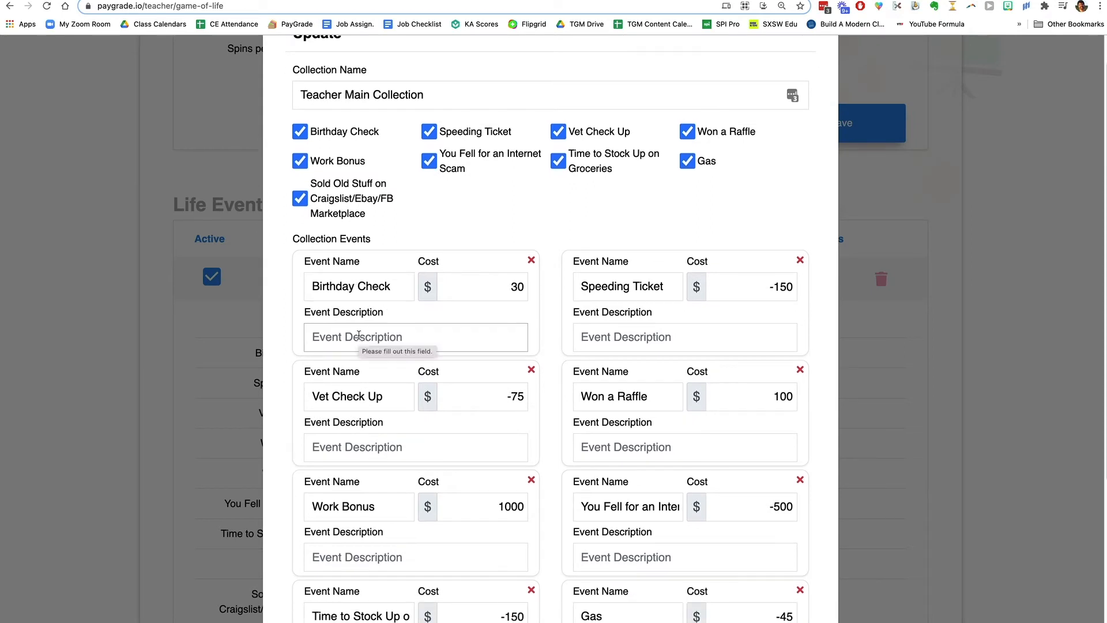
scroll(359, 336, down, 1)
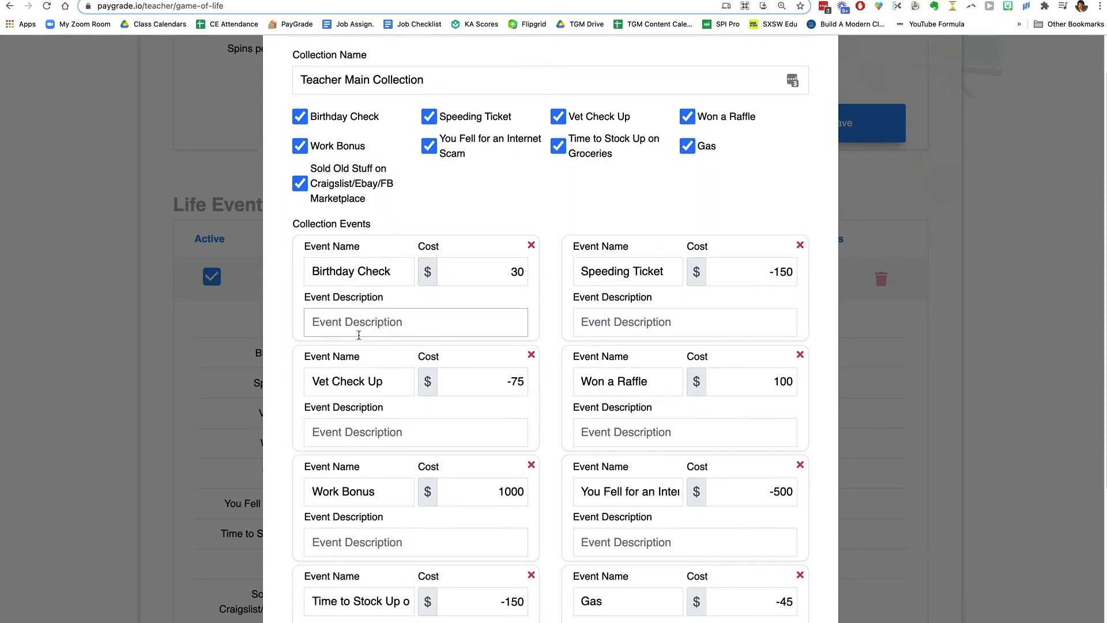
scroll(358, 335, down, 1)
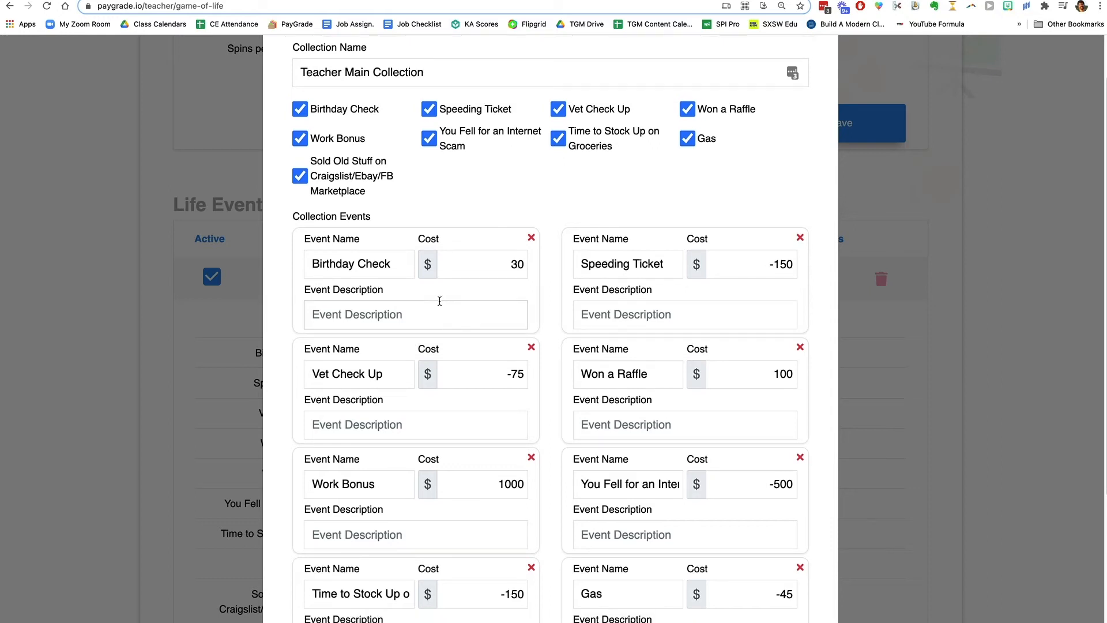
scroll(642, 363, down, 4)
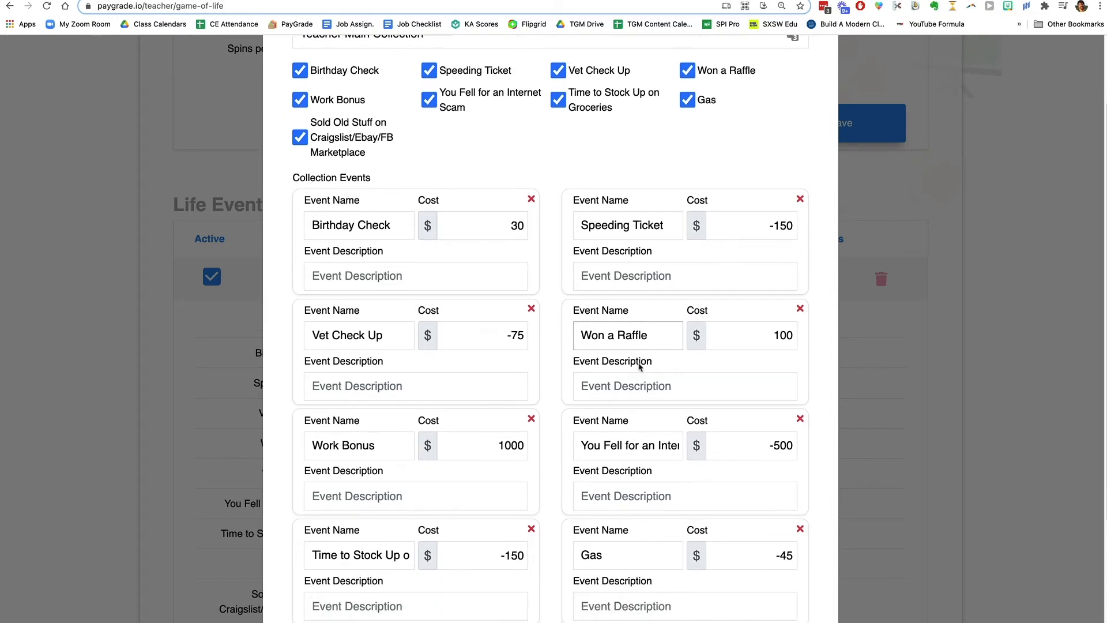
scroll(500, 394, down, 2)
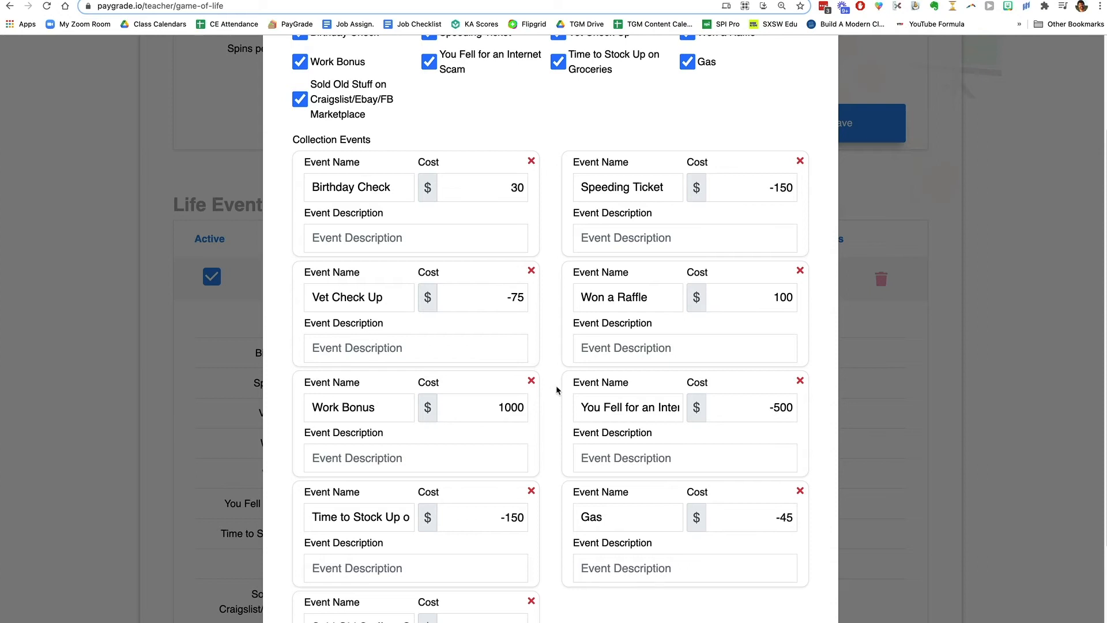
scroll(556, 385, down, 10)
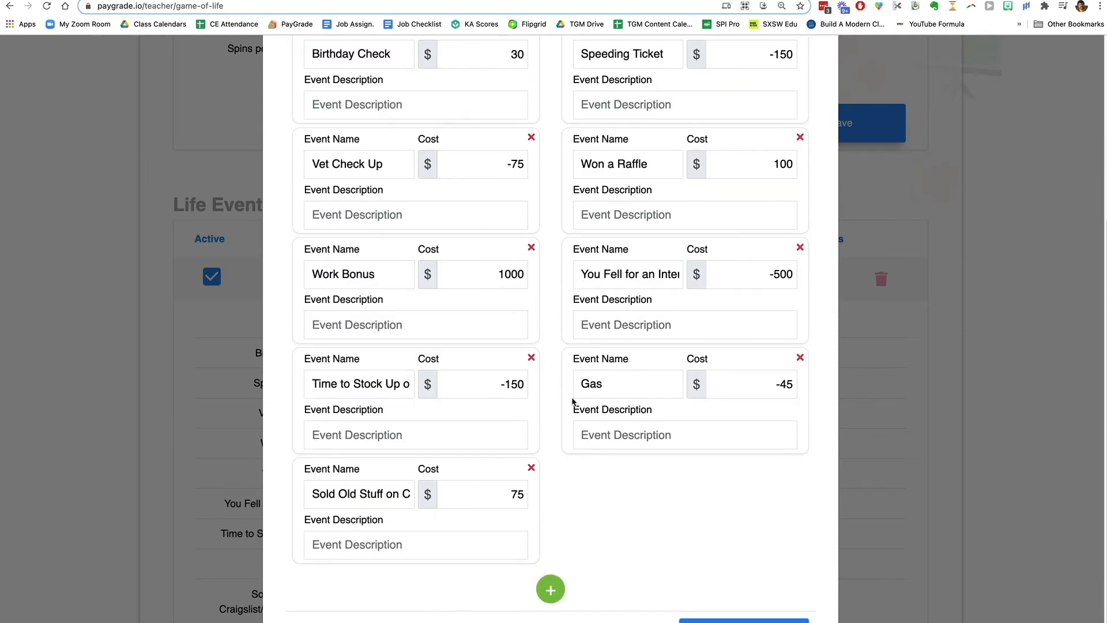
scroll(573, 405, down, 2)
Step: Try adding a blank event to the Teacher Main Collection, review the form, and close it without saving
click(551, 567)
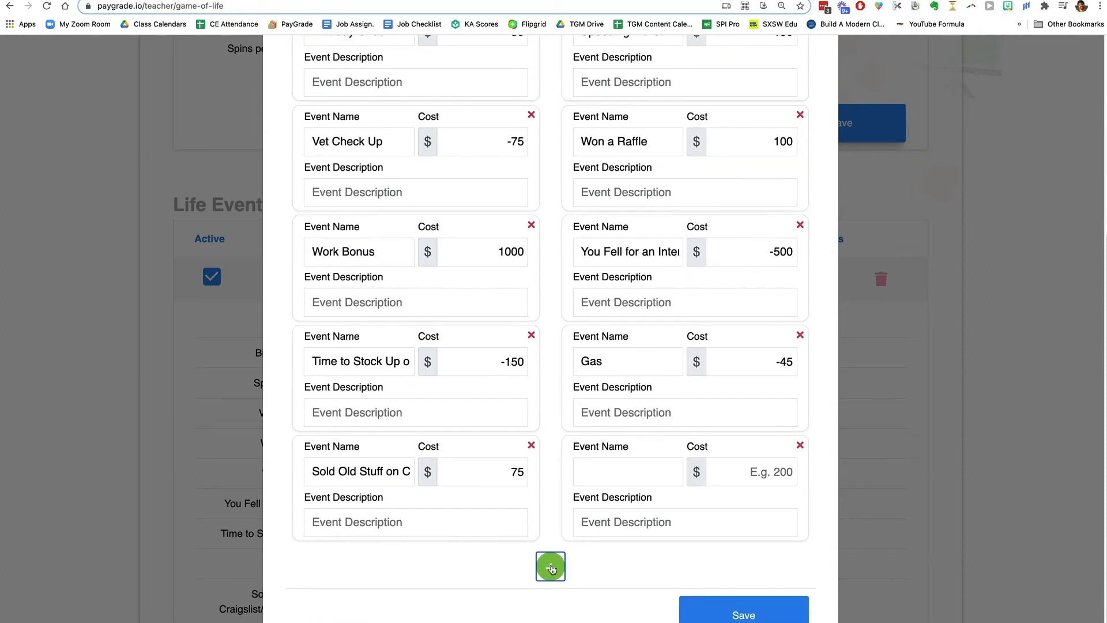
scroll(551, 567, down, 1)
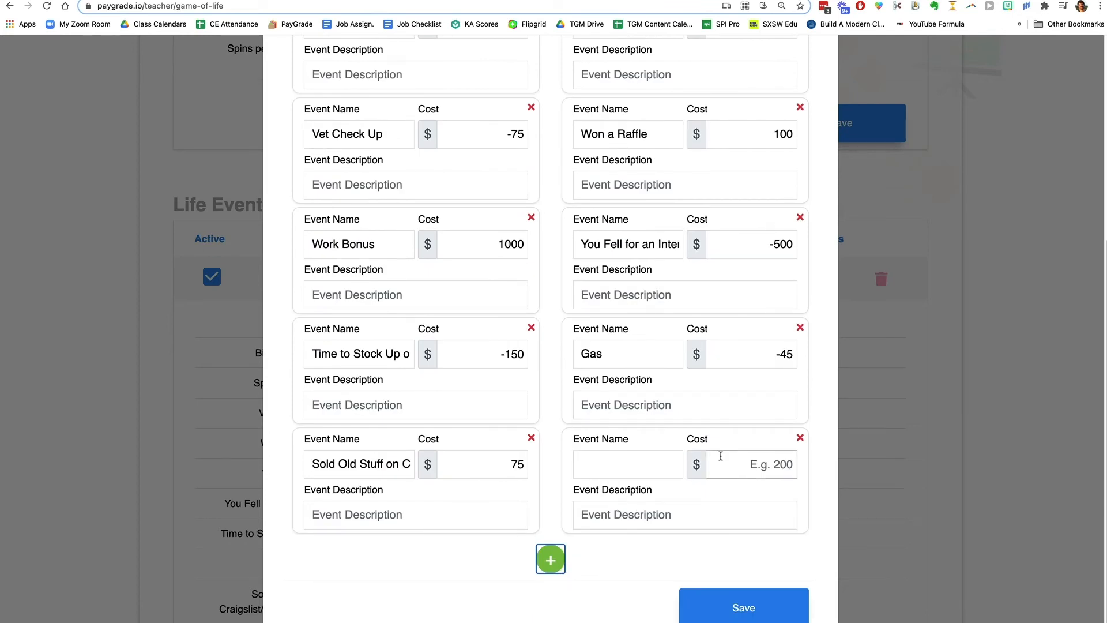
scroll(704, 530, up, 5)
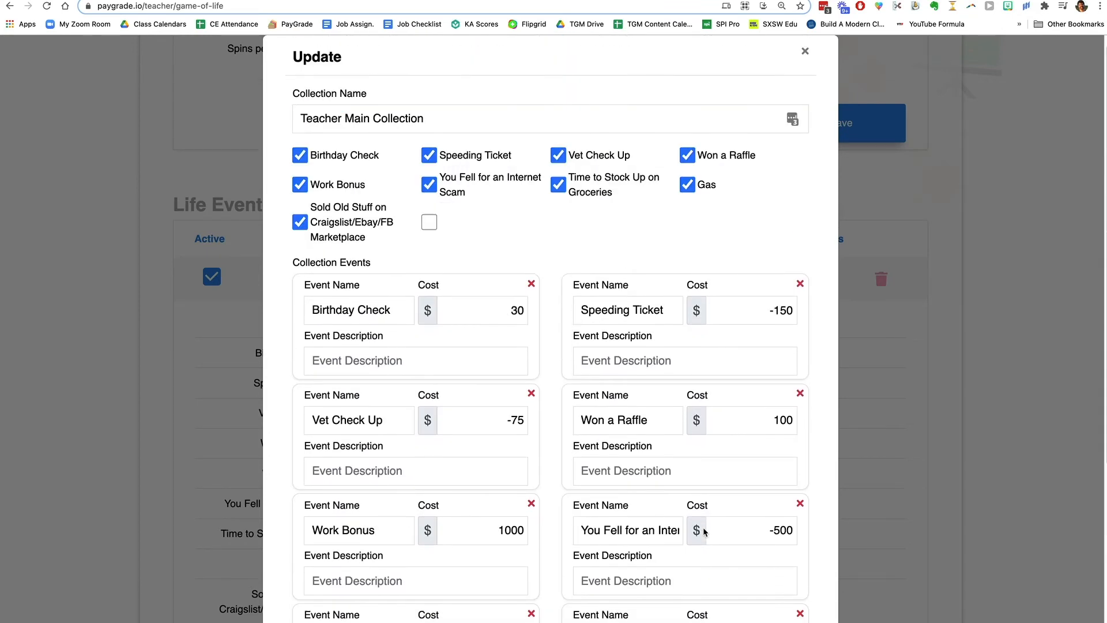
scroll(568, 231, down, 1)
scroll(567, 228, down, 5)
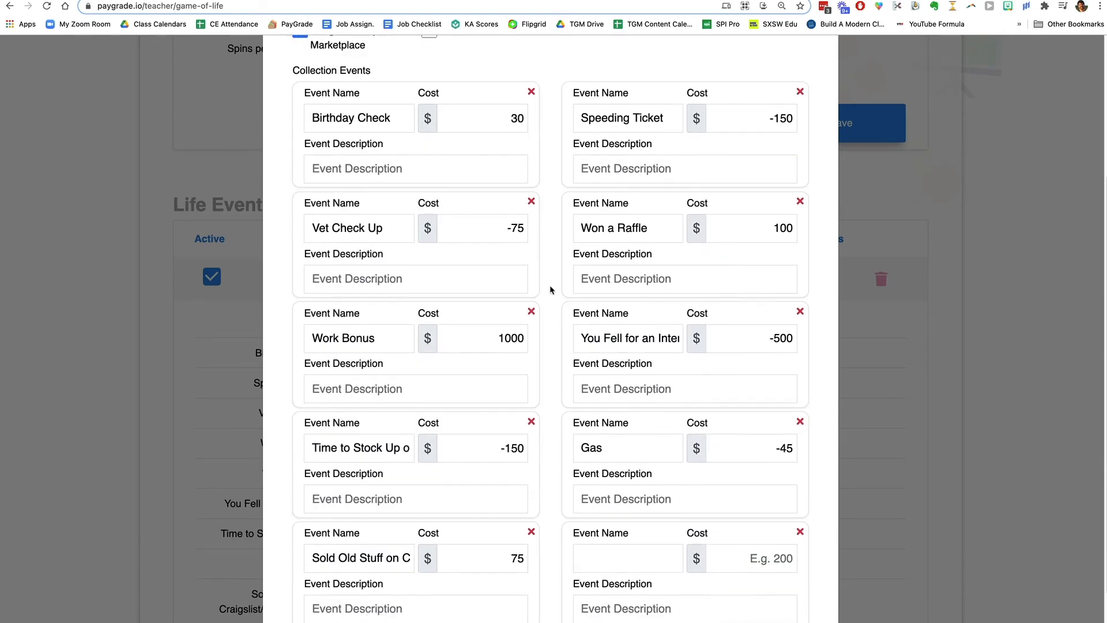
scroll(549, 285, up, 5)
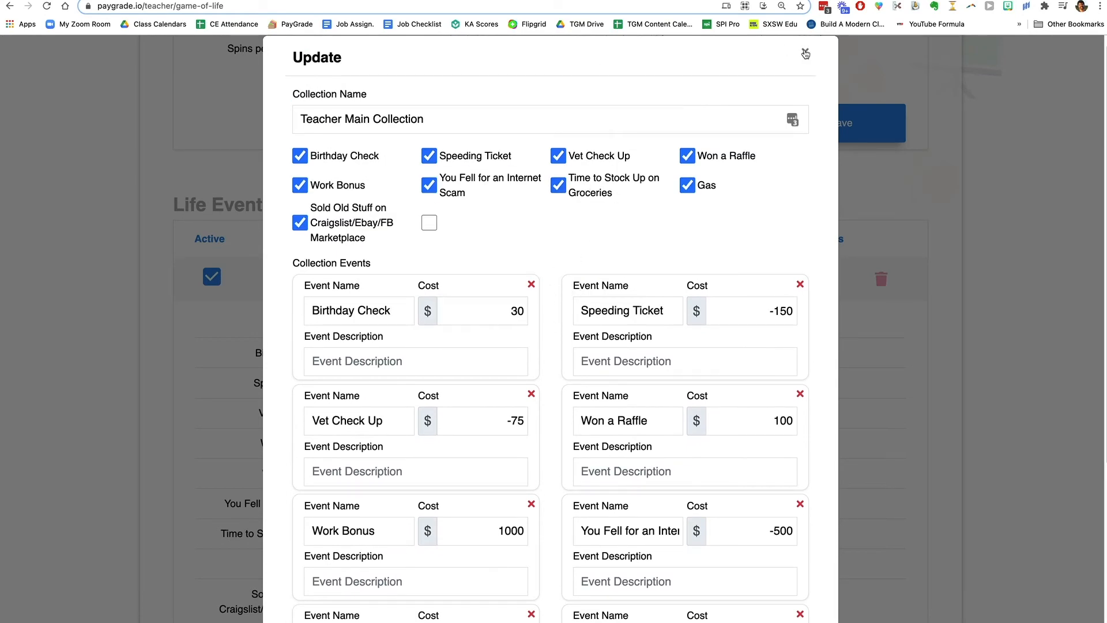
scroll(741, 418, down, 10)
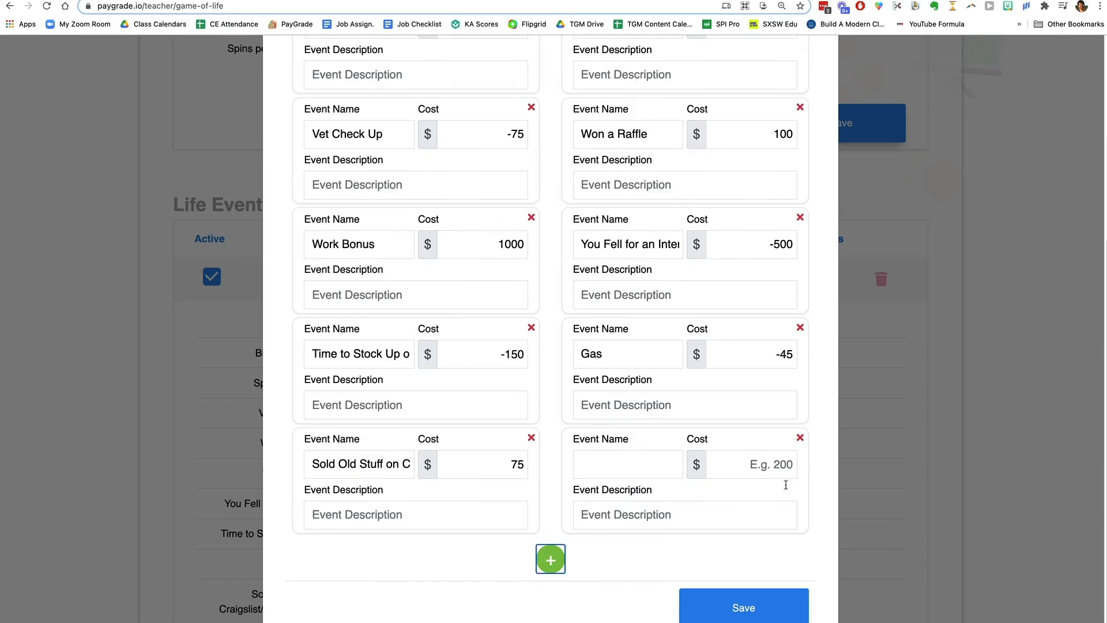
scroll(682, 202, up, 10)
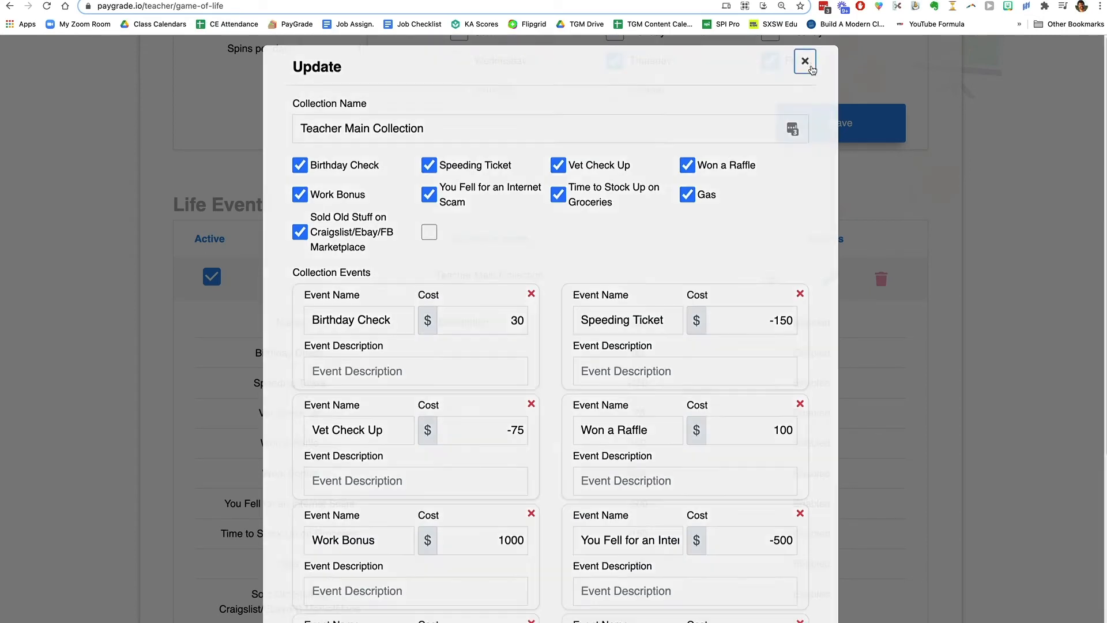
click(806, 64)
Step: Save the Game of Life spin settings and collapse the Teacher Main Collection's event details
scroll(512, 230, up, 3)
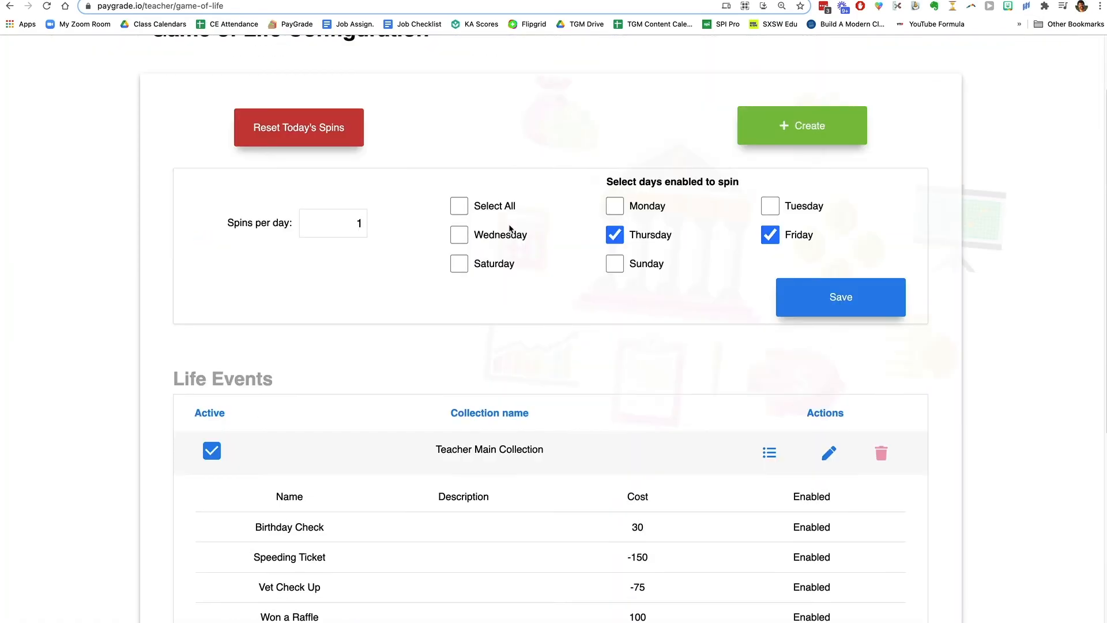
click(854, 305)
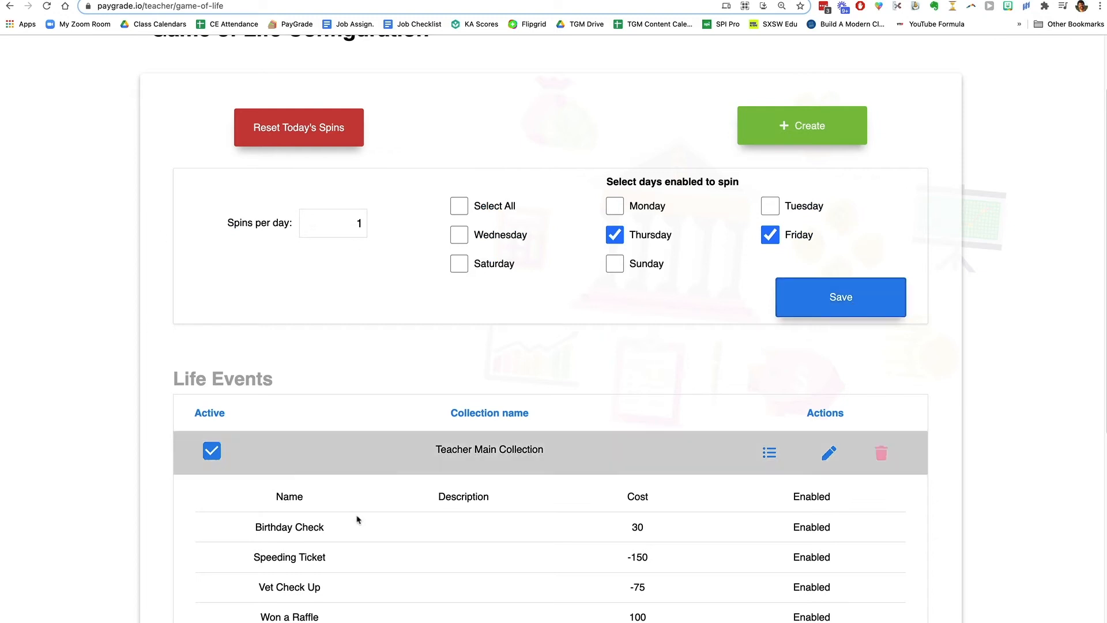
scroll(438, 473, down, 3)
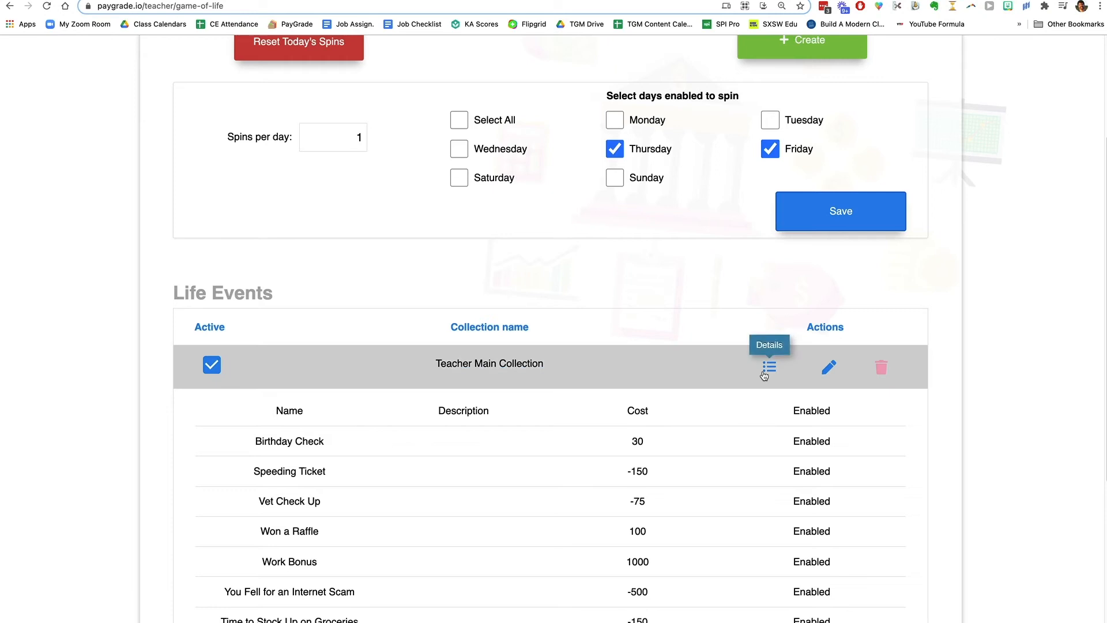
click(769, 369)
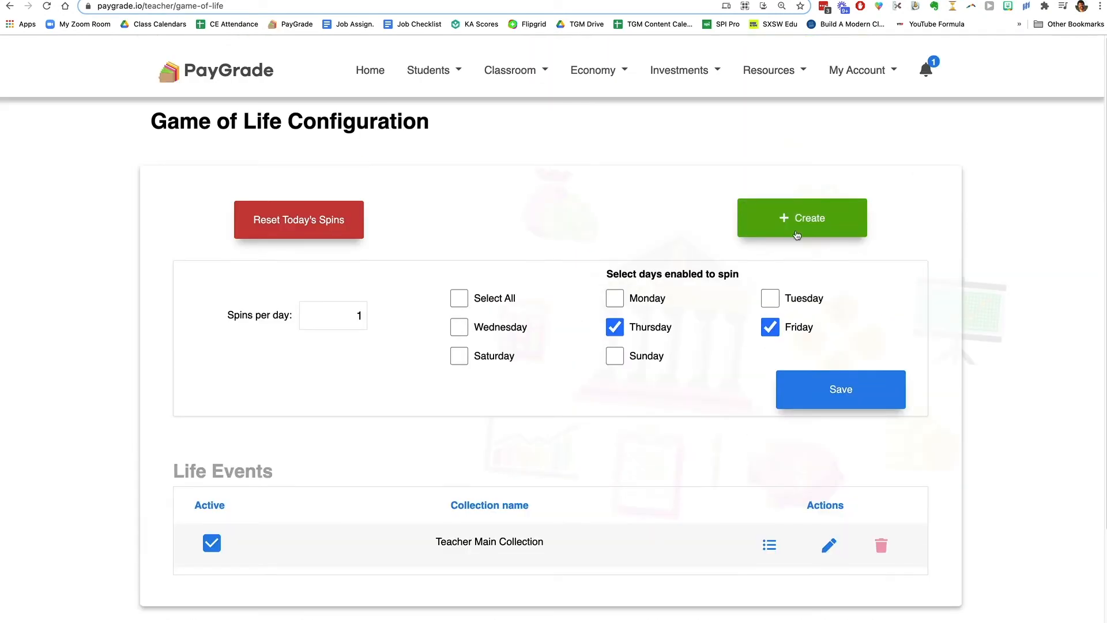
Step: Try starting a new life events collection named "March Game of Life" and close the form without saving
click(796, 231)
click(429, 214)
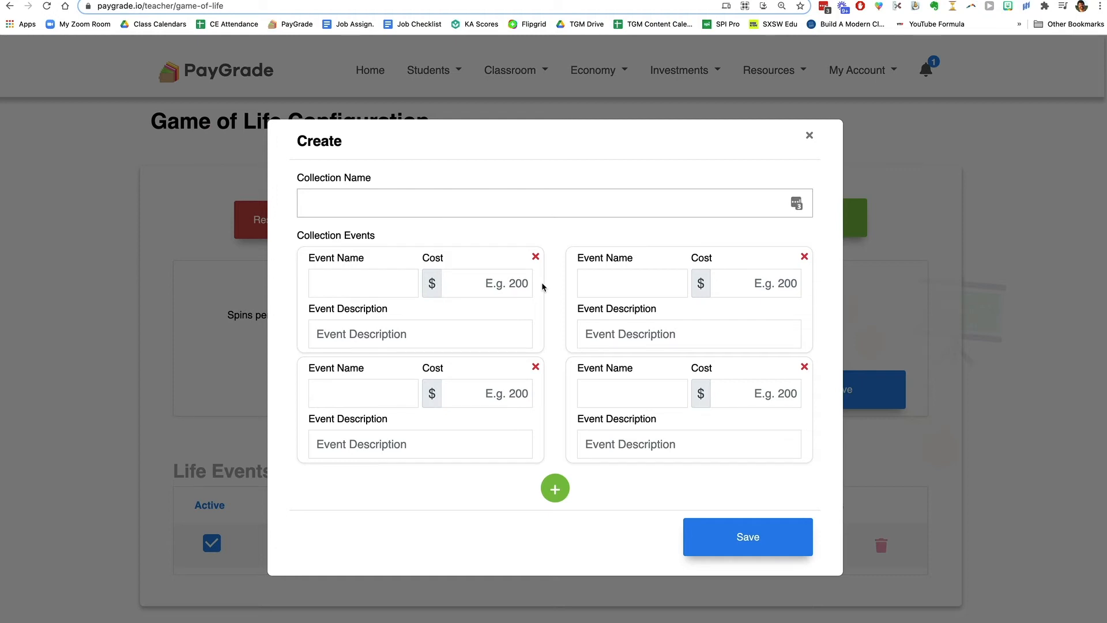
text(March Game of Life)
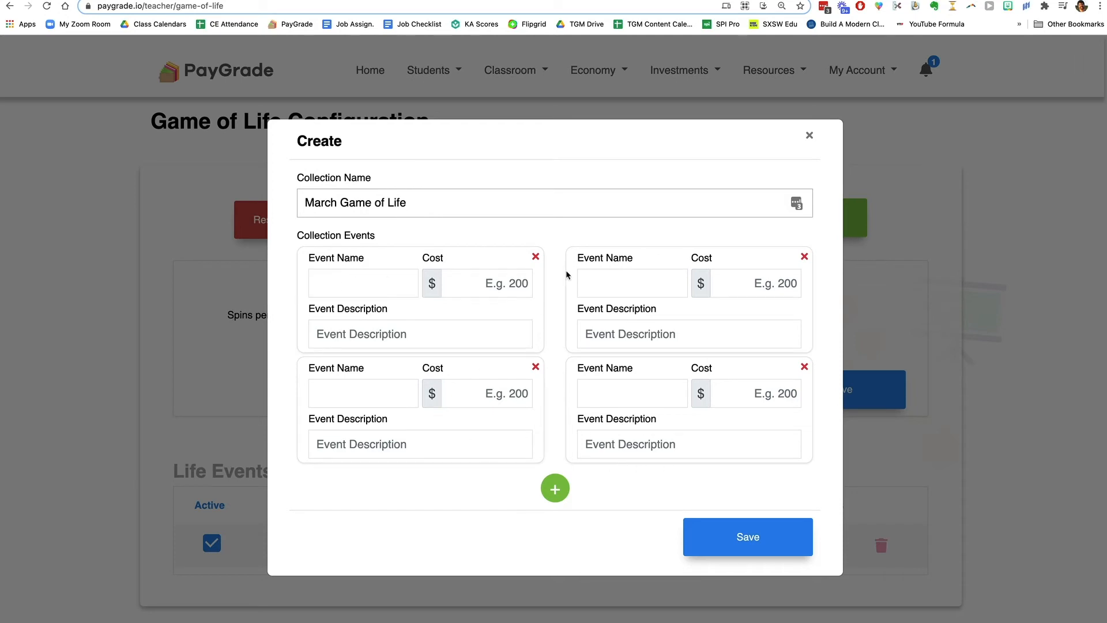
click(808, 136)
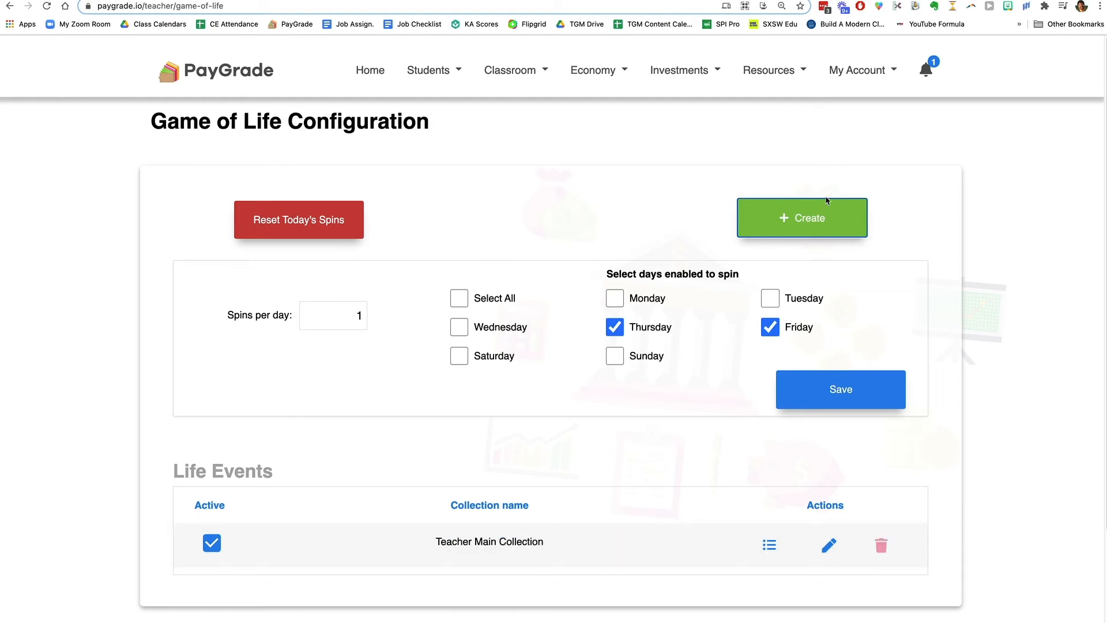
Step: Allow students to see the Newslog in the teacher general settings on the home page and save
click(362, 70)
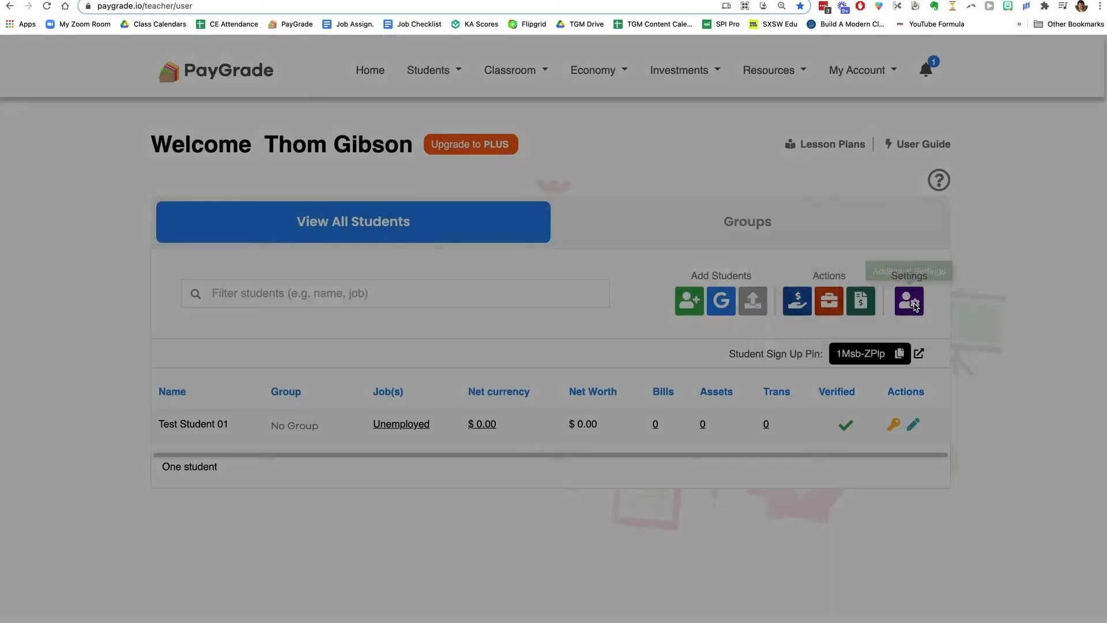
click(909, 301)
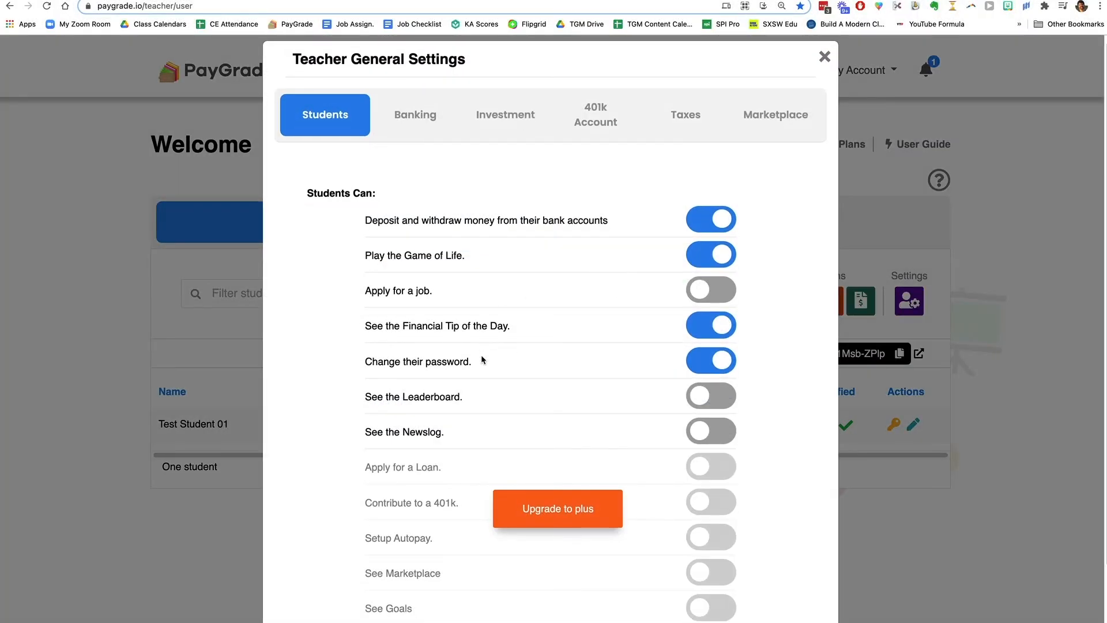
scroll(483, 359, down, 2)
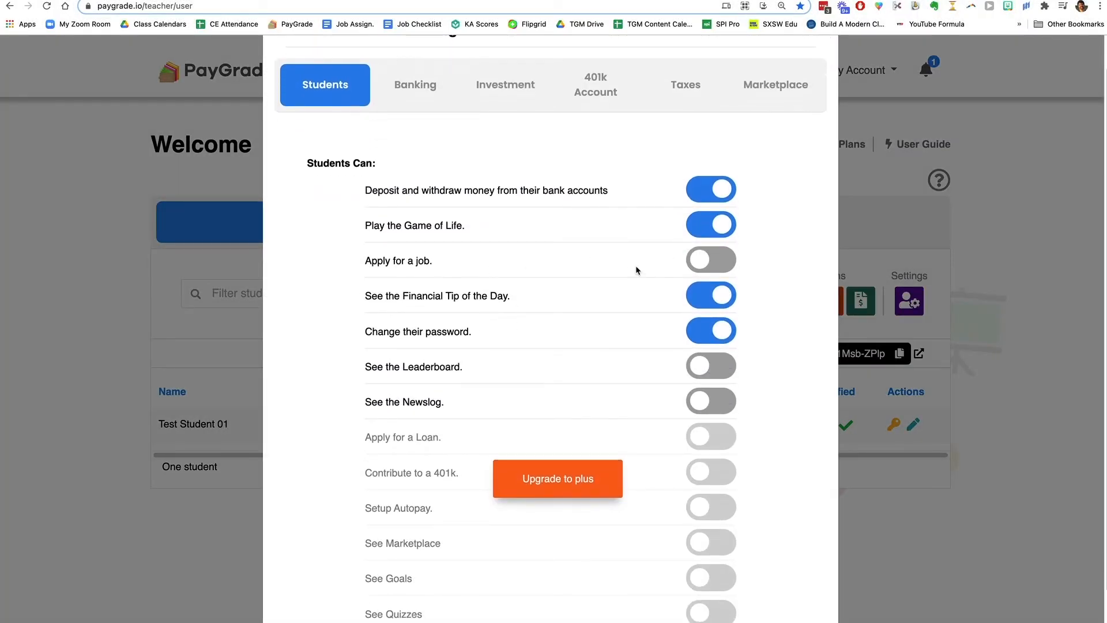
scroll(641, 264, down, 1)
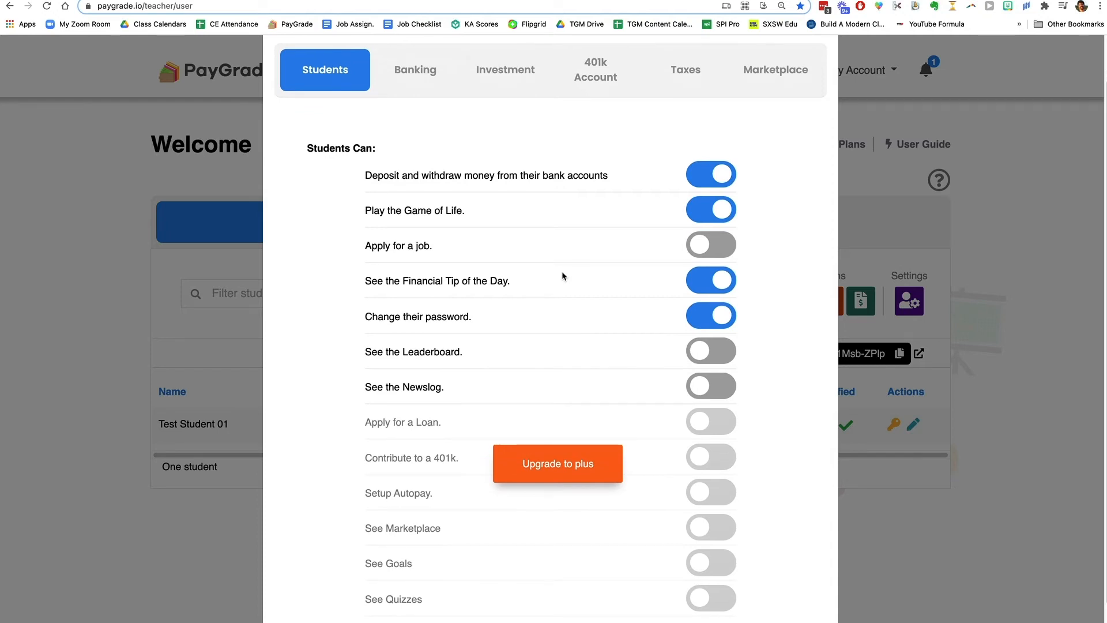
scroll(562, 276, down, 1)
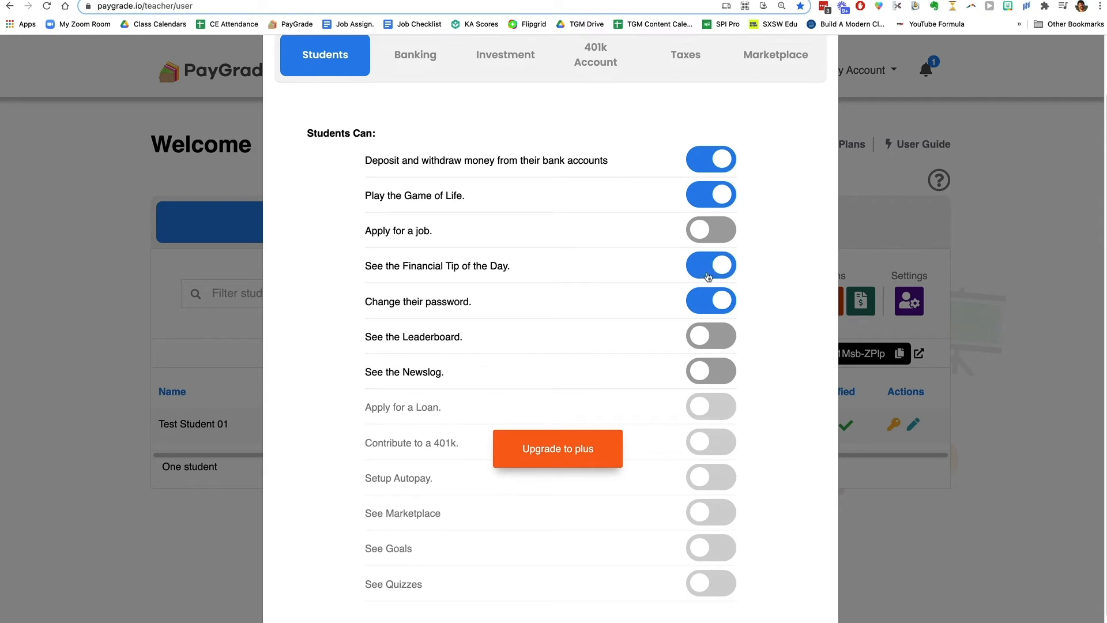
scroll(610, 299, down, 2)
scroll(577, 268, down, 1)
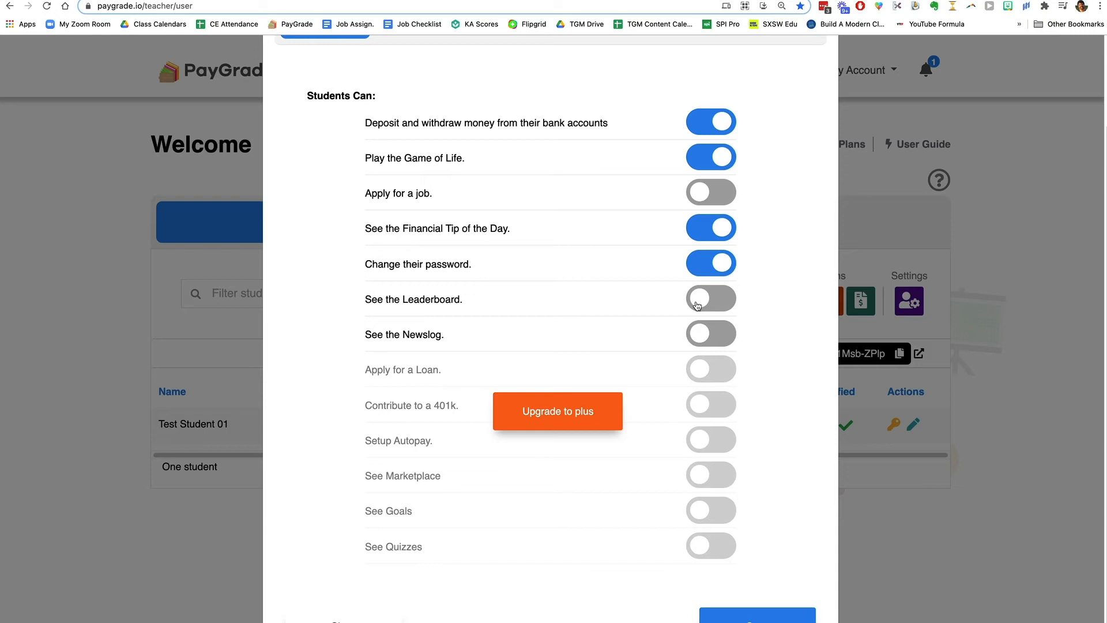
click(702, 339)
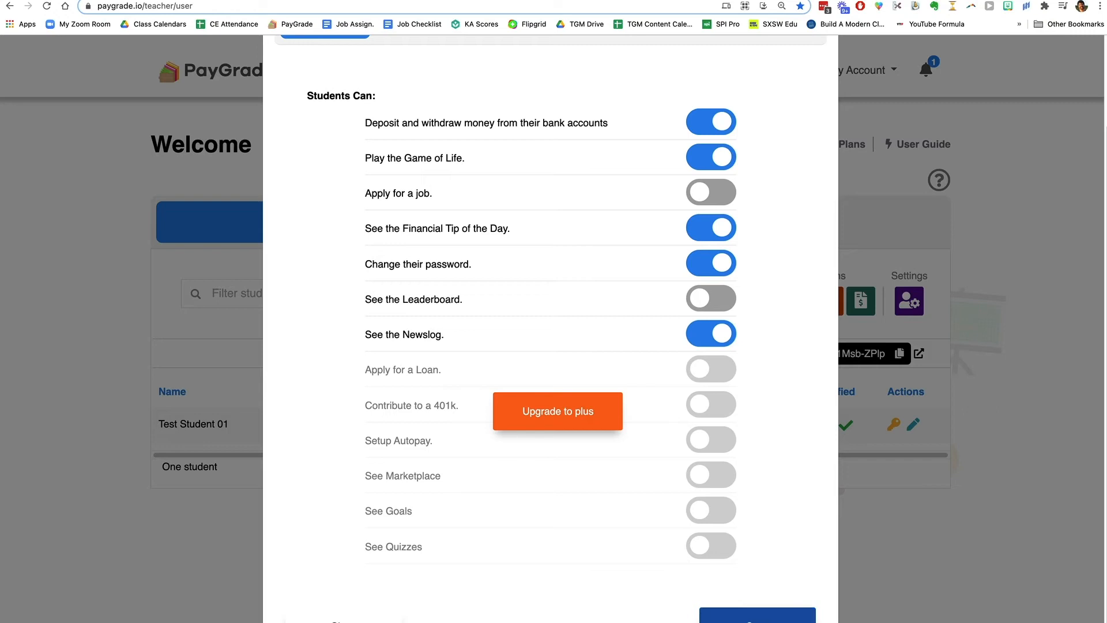
click(757, 616)
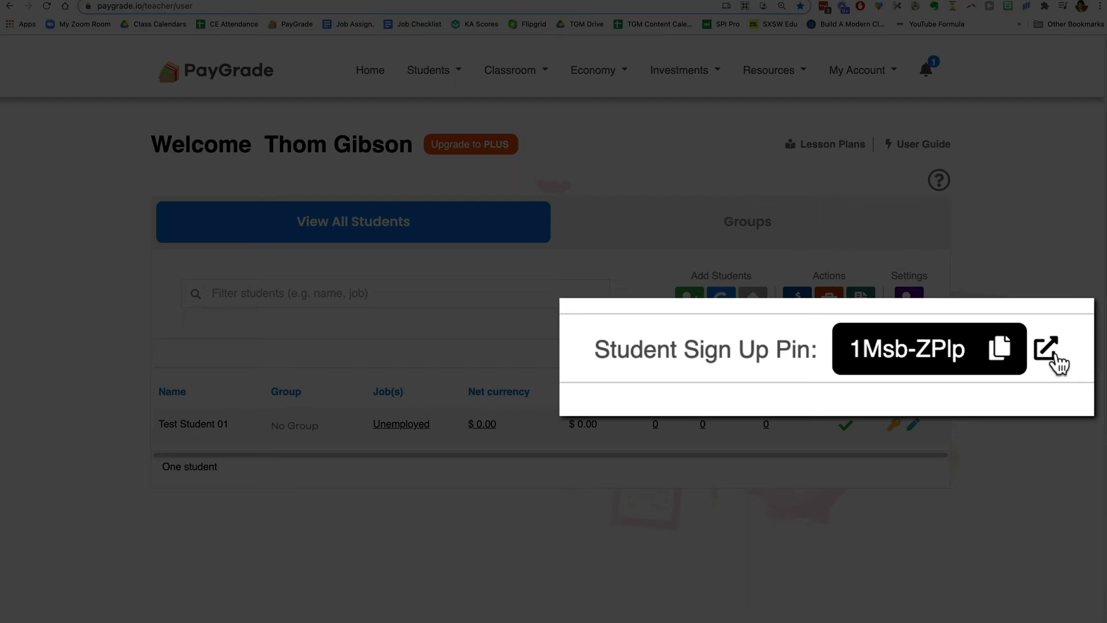
Step: Copy the student sign-up link containing the sign-up pin and open it in a new browser tab
click(919, 355)
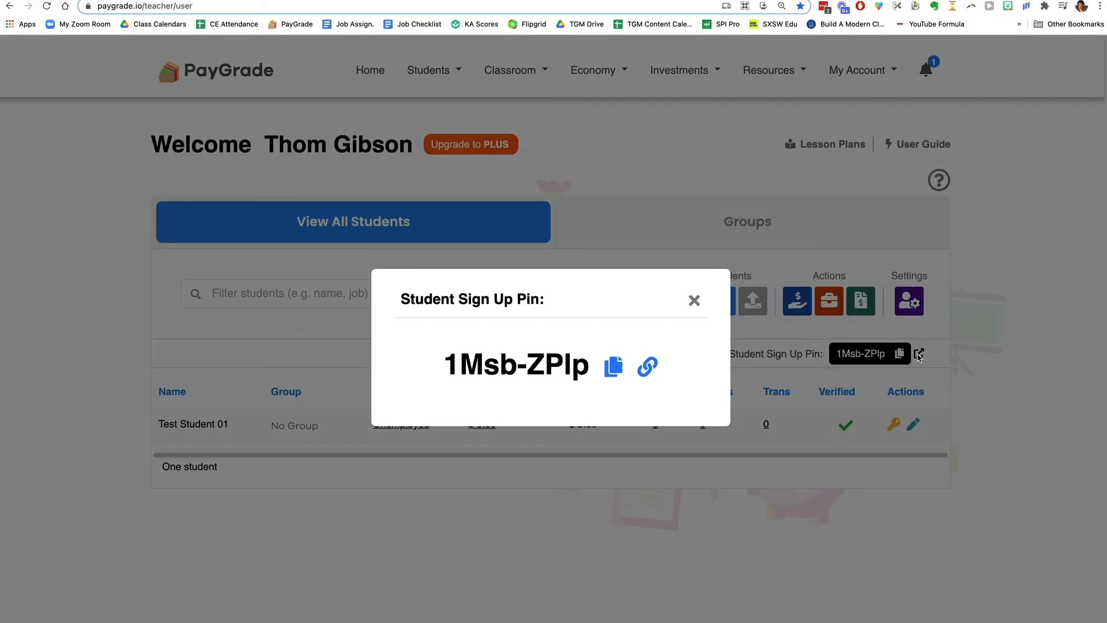
click(648, 368)
key(super+t)
key(super+v)
key(Return)
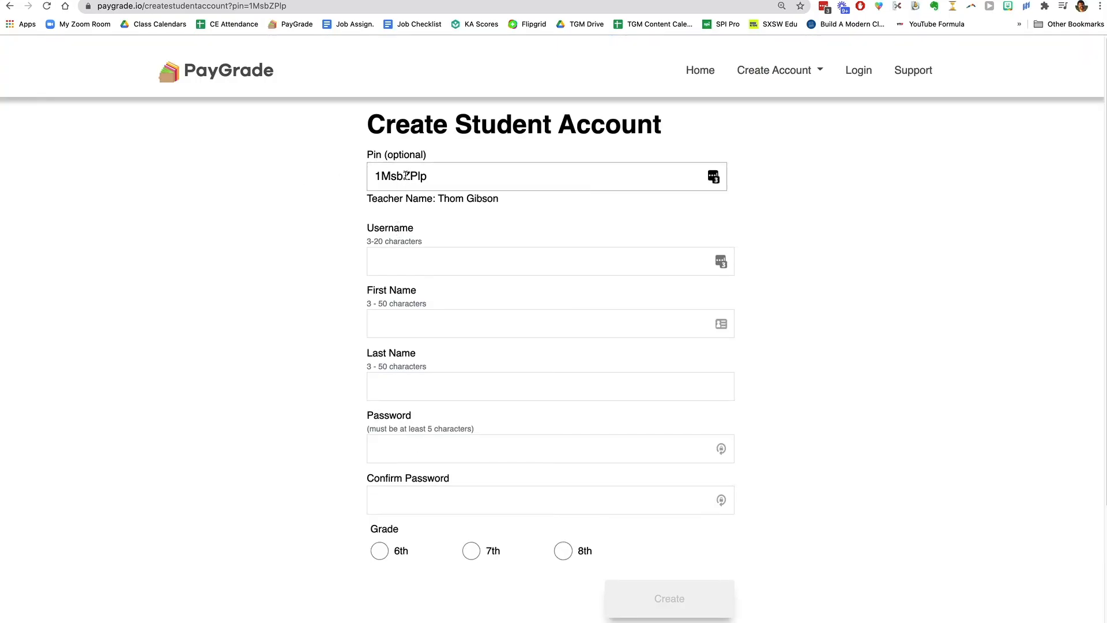
Step: Examine the teacher name, username, first name, last name and password fields on the student account creation form
drag(365, 198, 534, 203)
click(428, 267)
scroll(345, 250, down, 1)
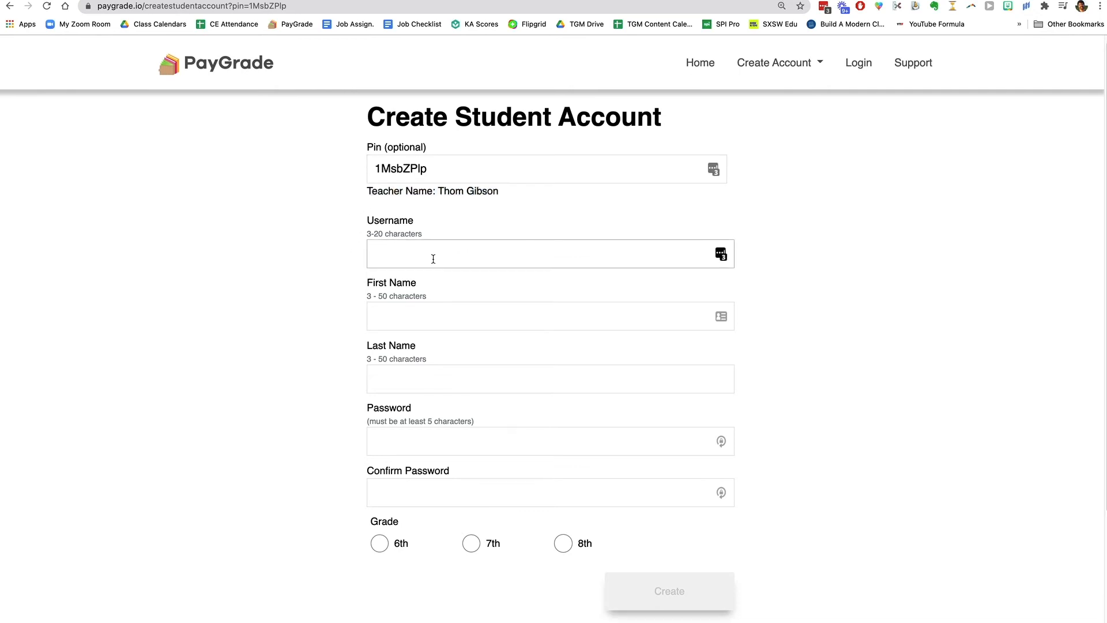
click(421, 321)
click(425, 386)
click(435, 453)
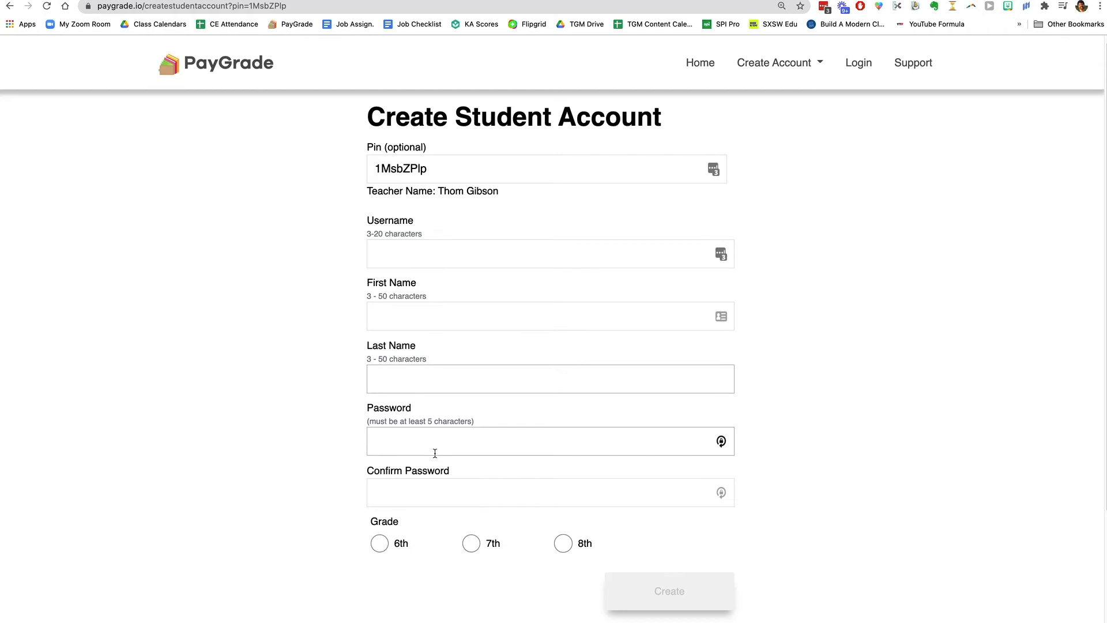
click(435, 453)
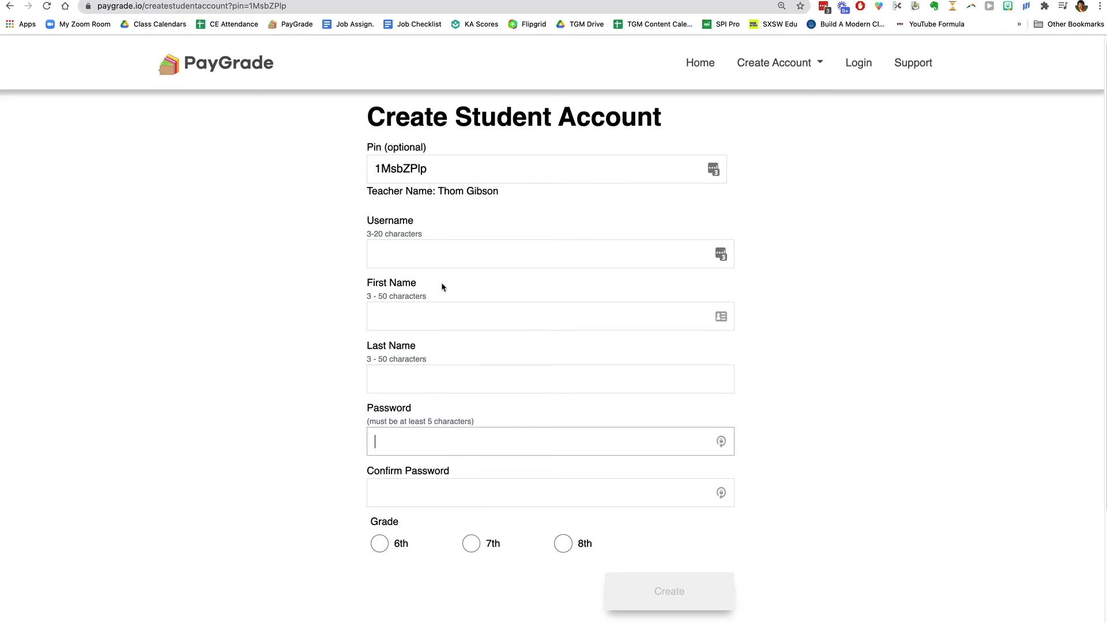
Step: Review the student account creation form from the username down to the password confirmation and grade choices
click(426, 251)
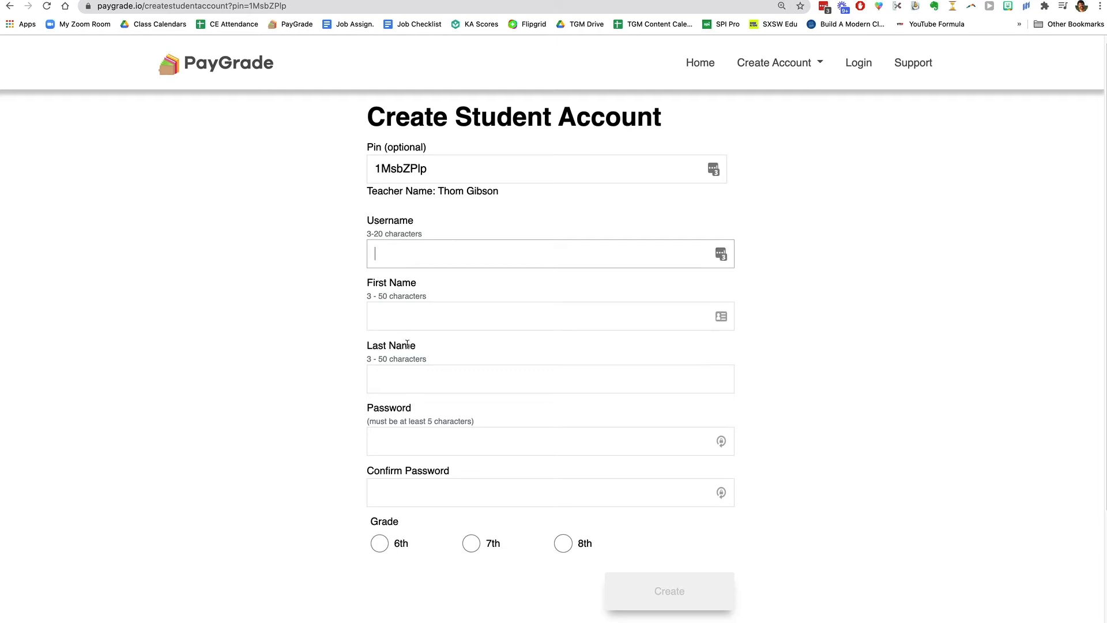
scroll(409, 341, down, 1)
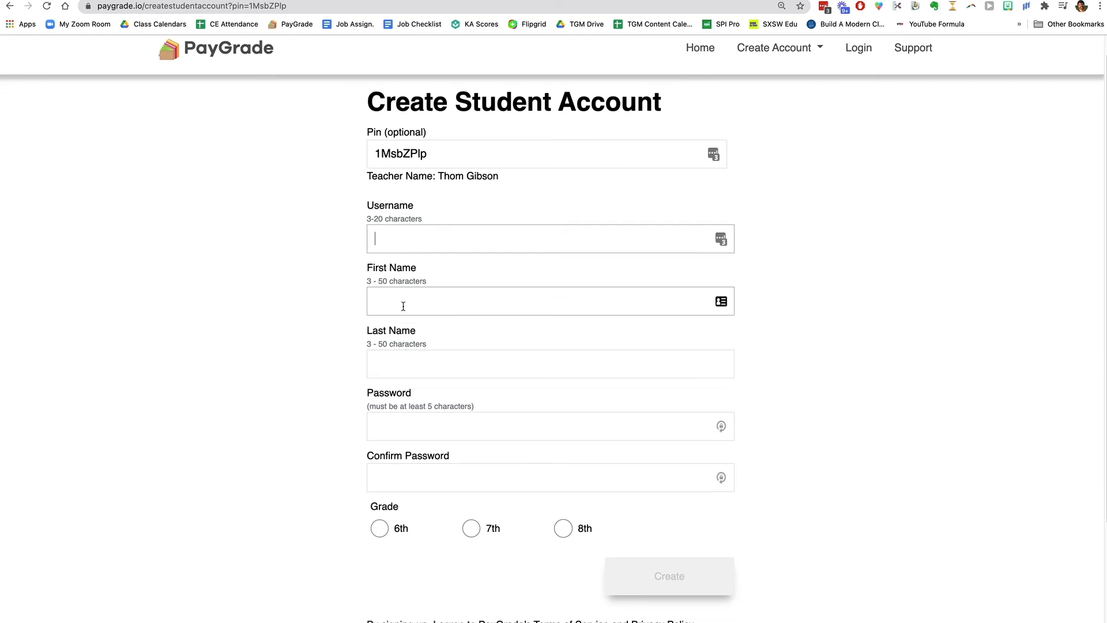
scroll(403, 305, down, 1)
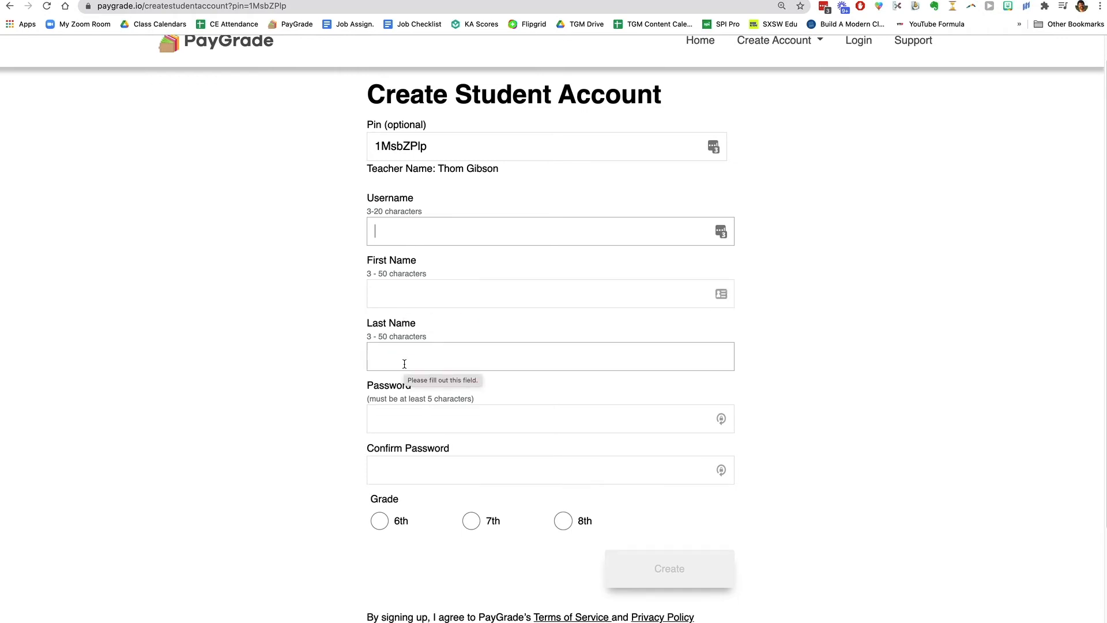
scroll(404, 364, down, 1)
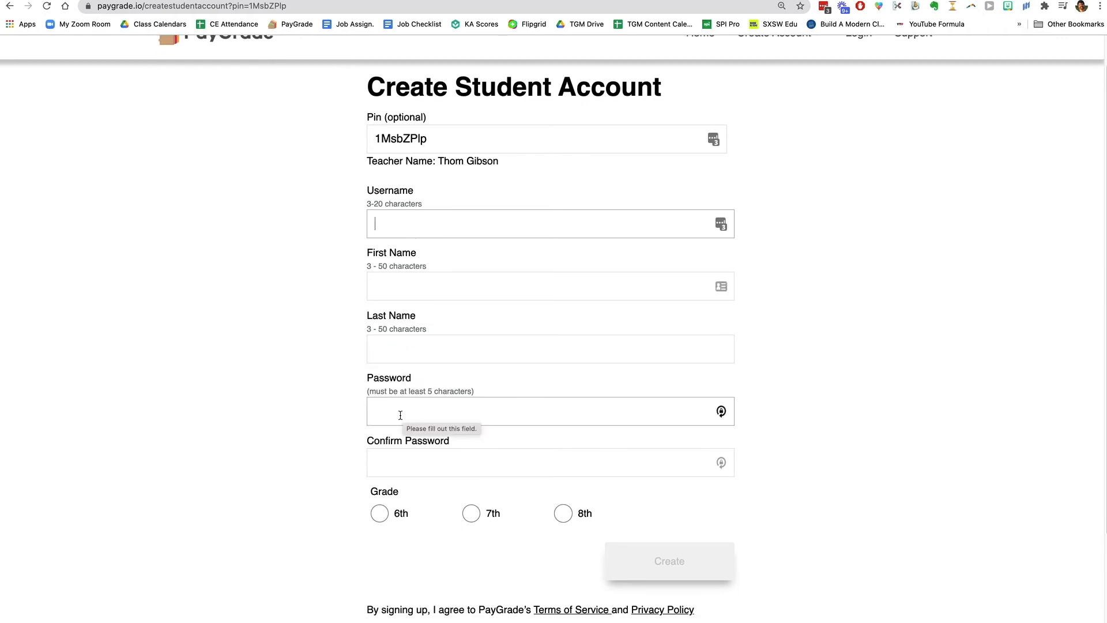
click(401, 415)
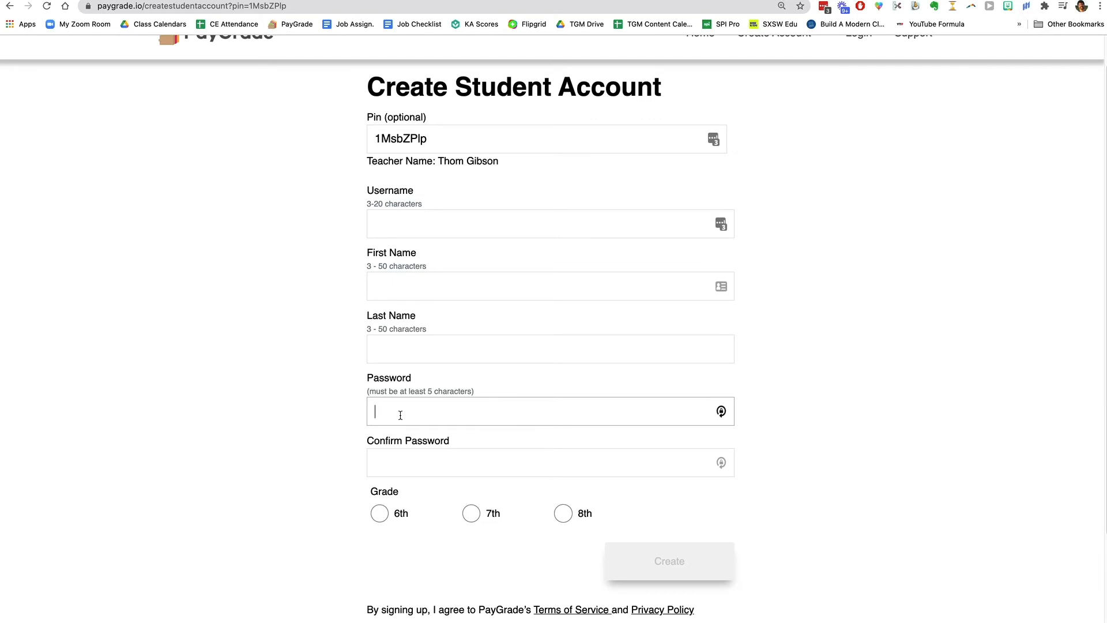
scroll(400, 415, down, 1)
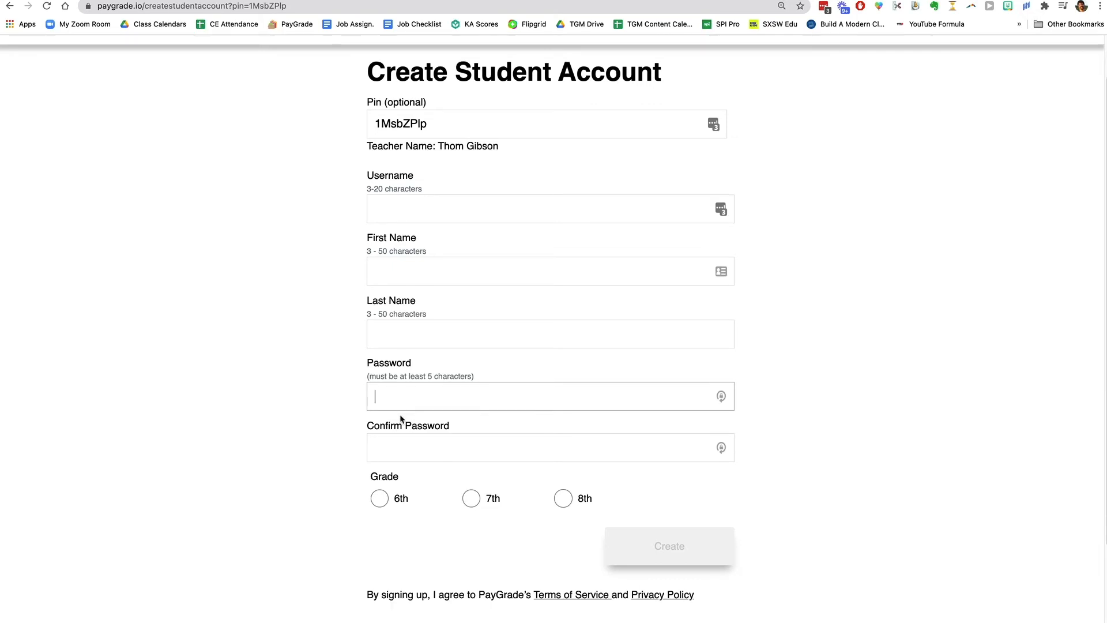
click(393, 459)
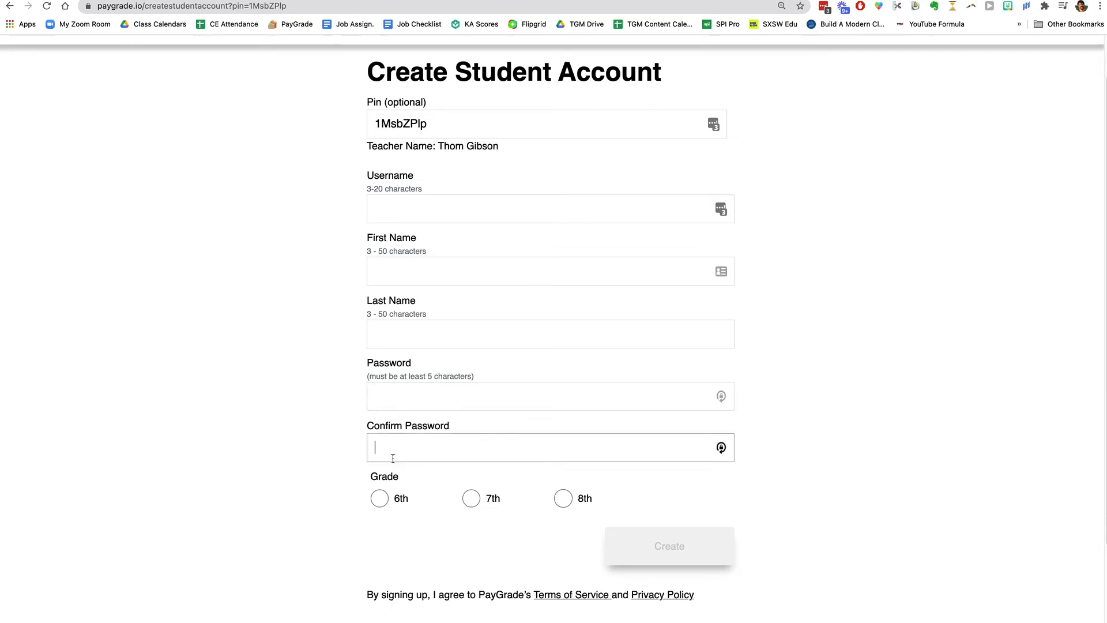
scroll(393, 459, down, 1)
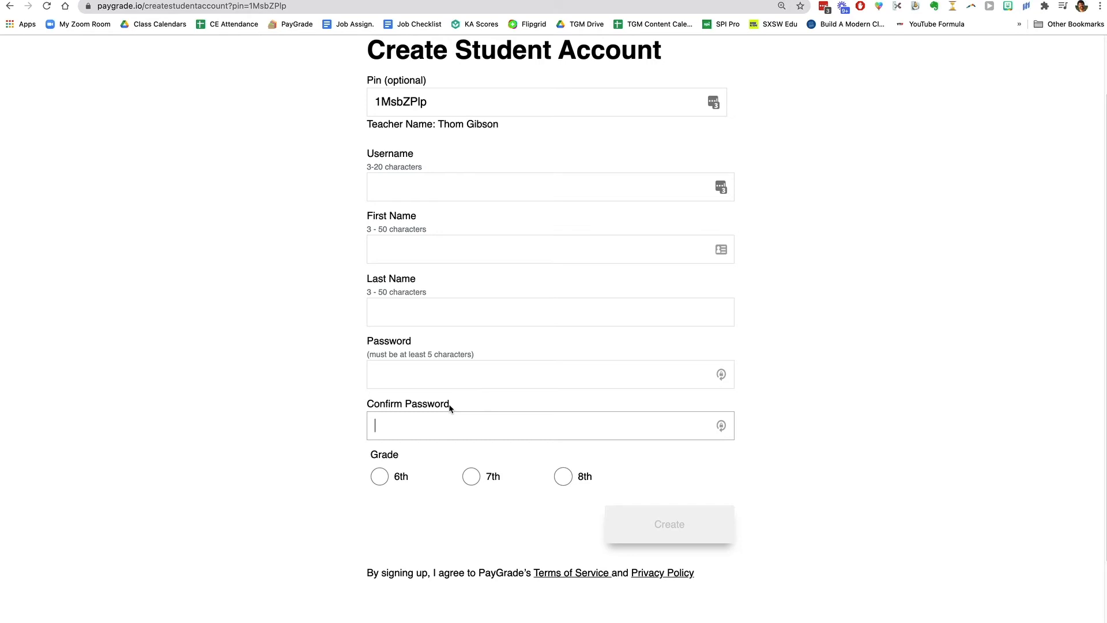
scroll(450, 408, up, 1)
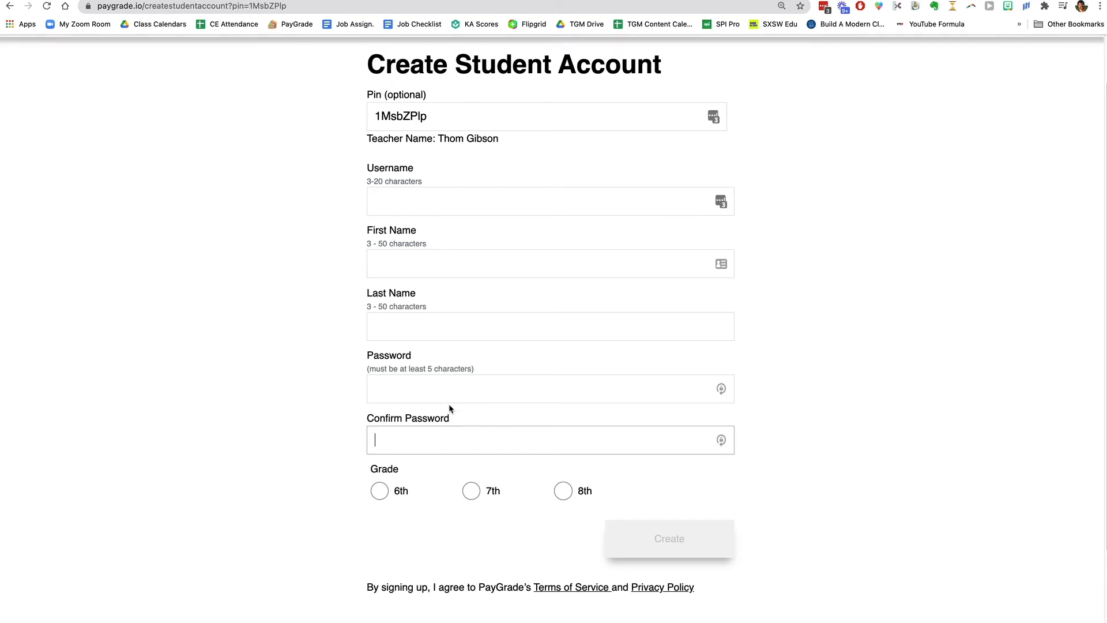
scroll(448, 405, up, 2)
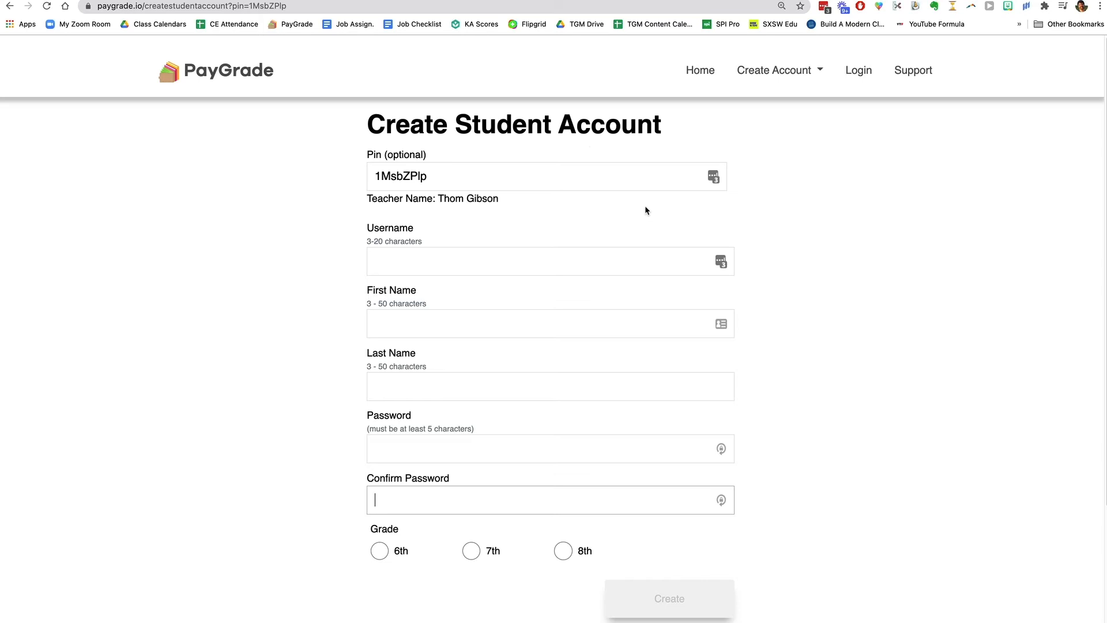
Step: View the New Student form for adding a student manually from the teacher account and return to the home page
click(720, 86)
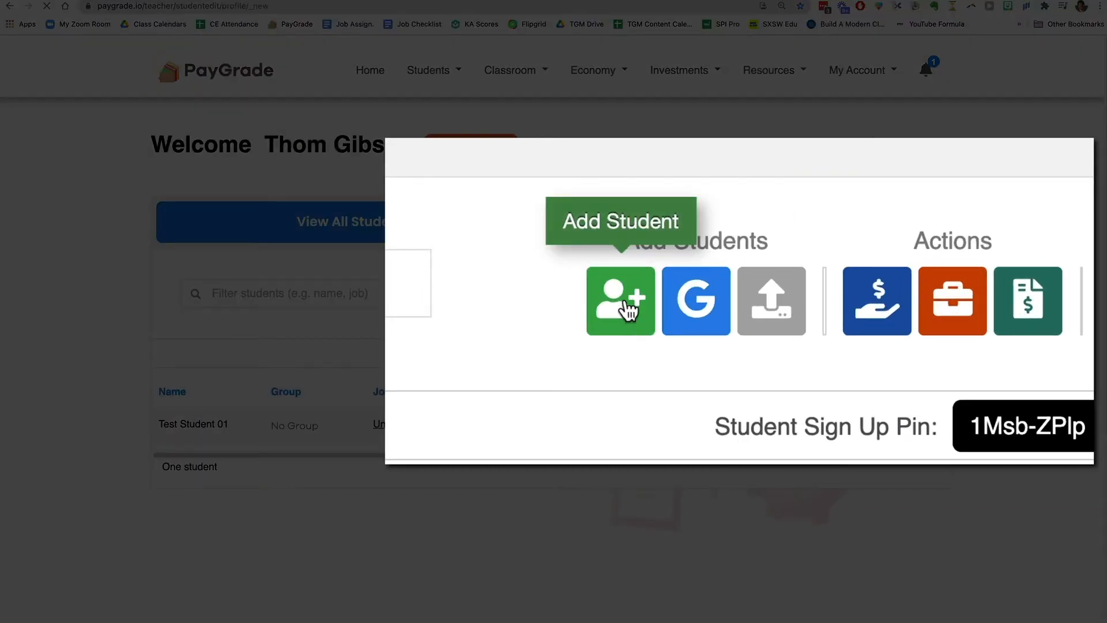
click(626, 306)
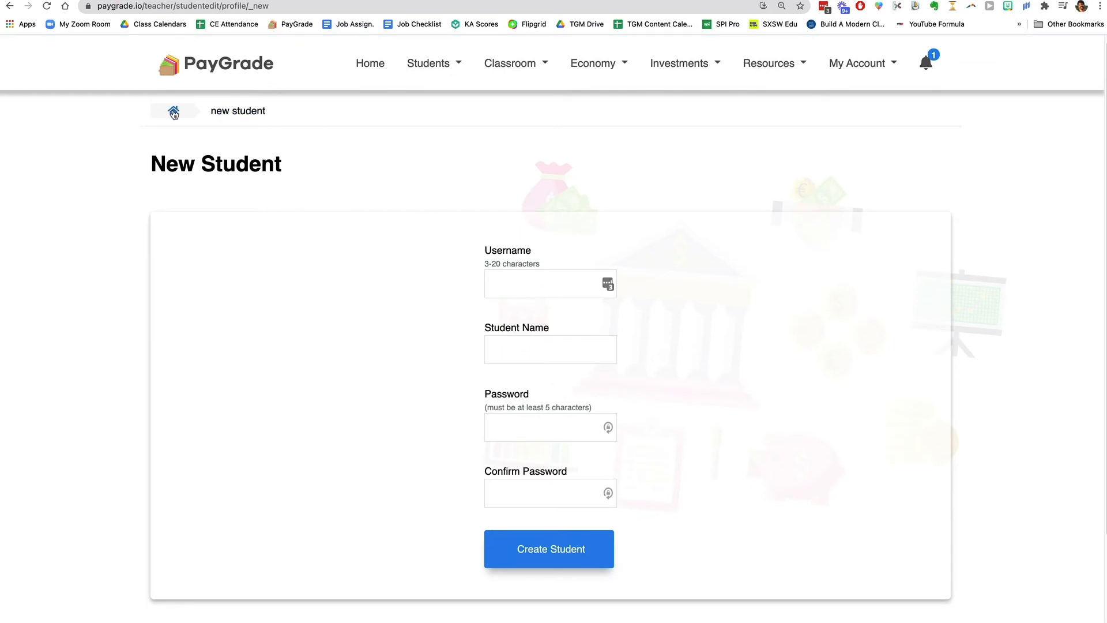
click(363, 68)
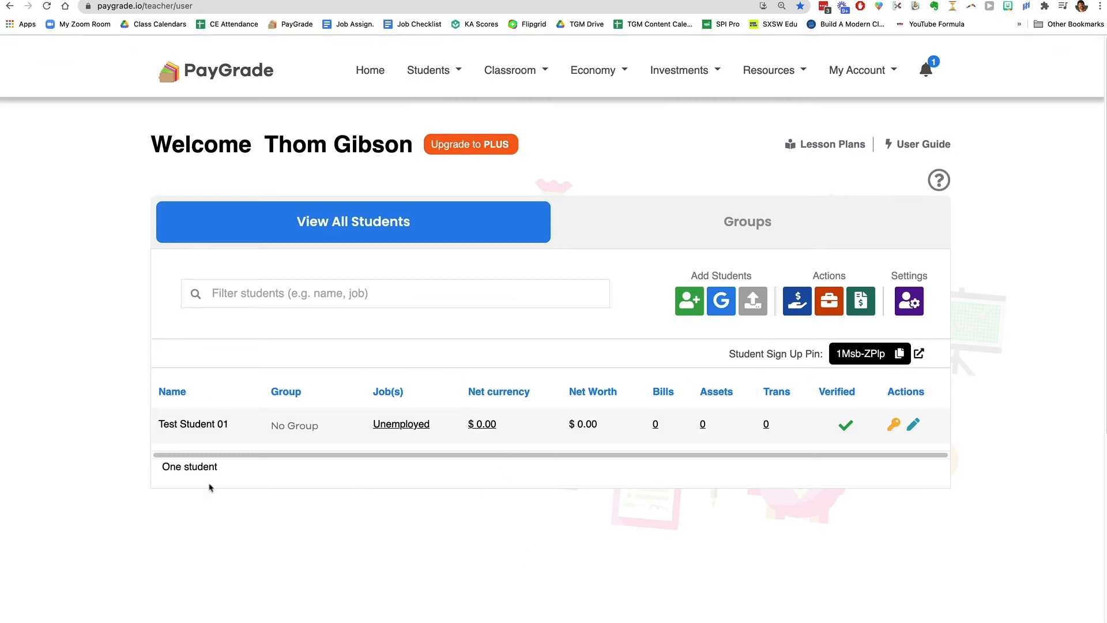
Step: Assign the Banker job to Test Student 01 in the student list and save the changes
scroll(164, 444, down, 1)
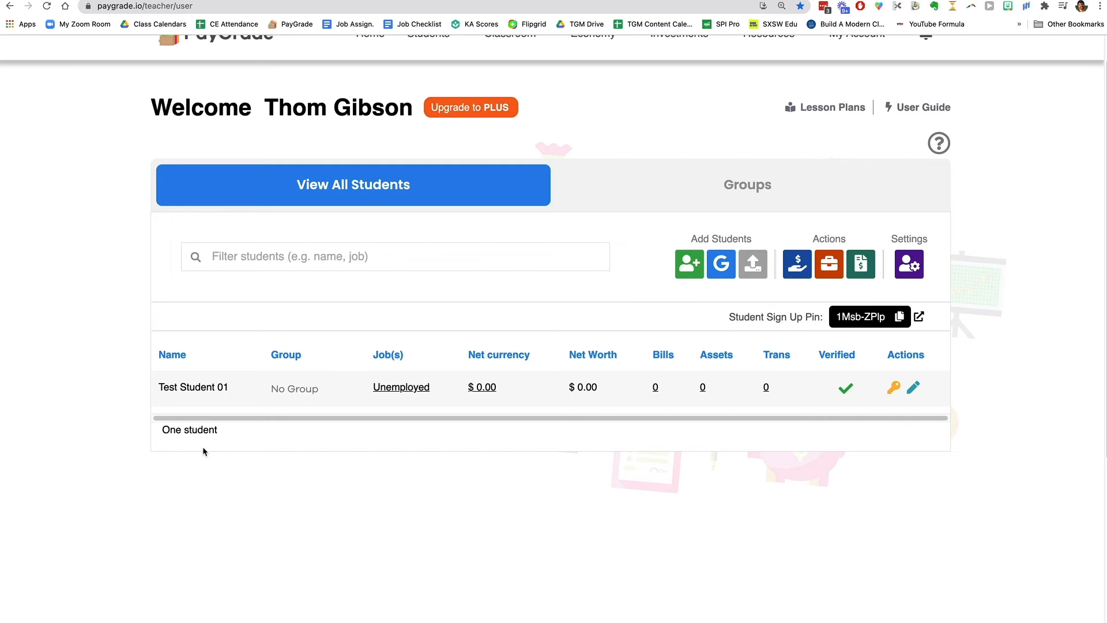
scroll(310, 293, down, 1)
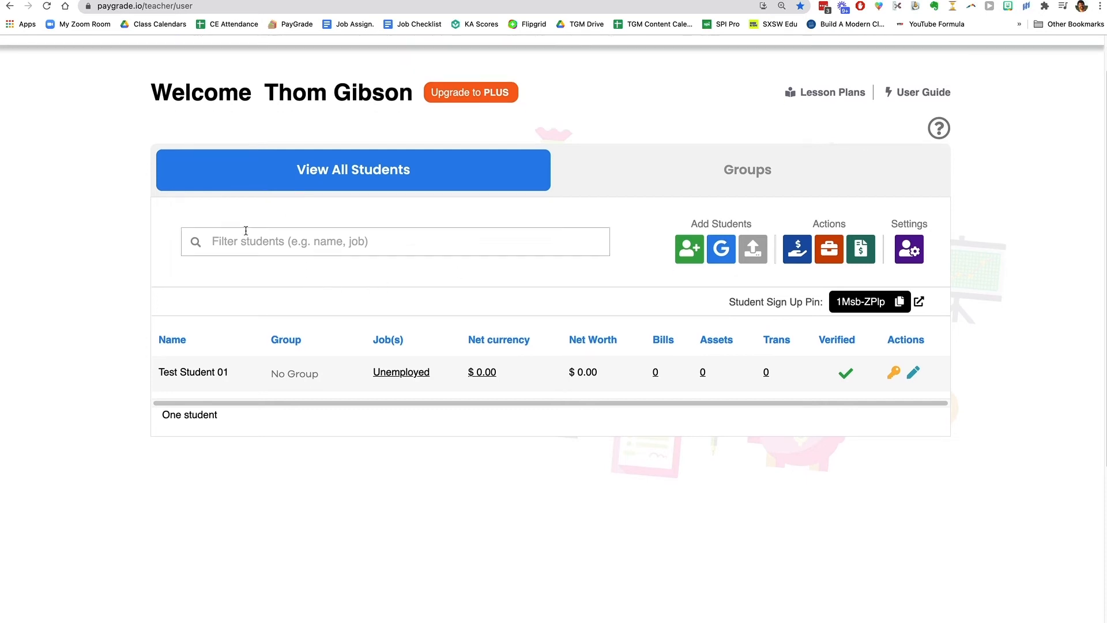
click(717, 261)
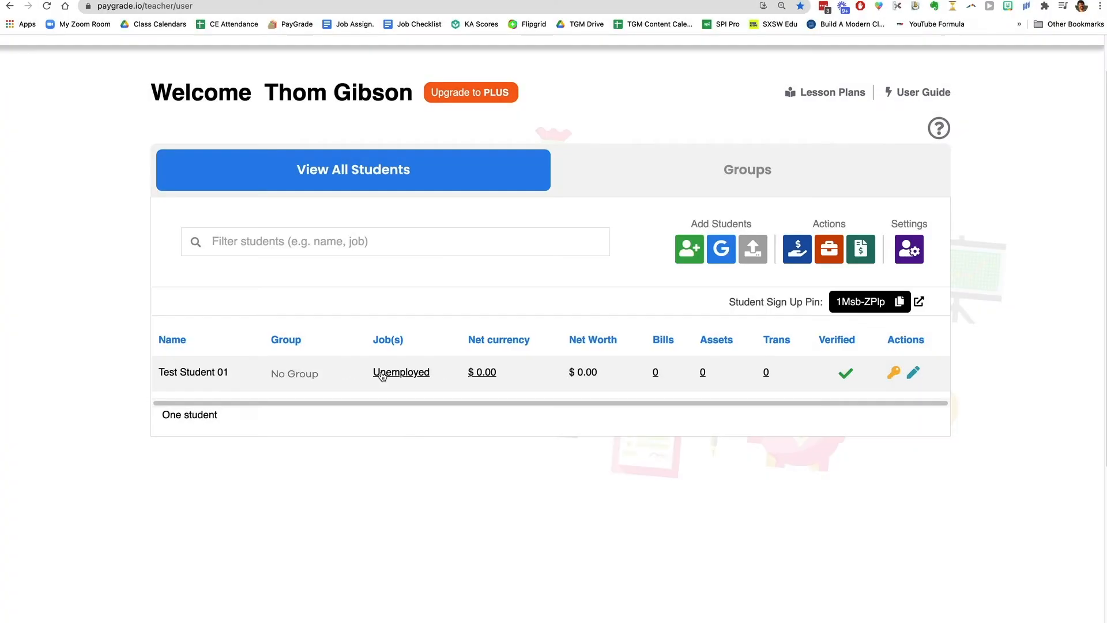
click(381, 375)
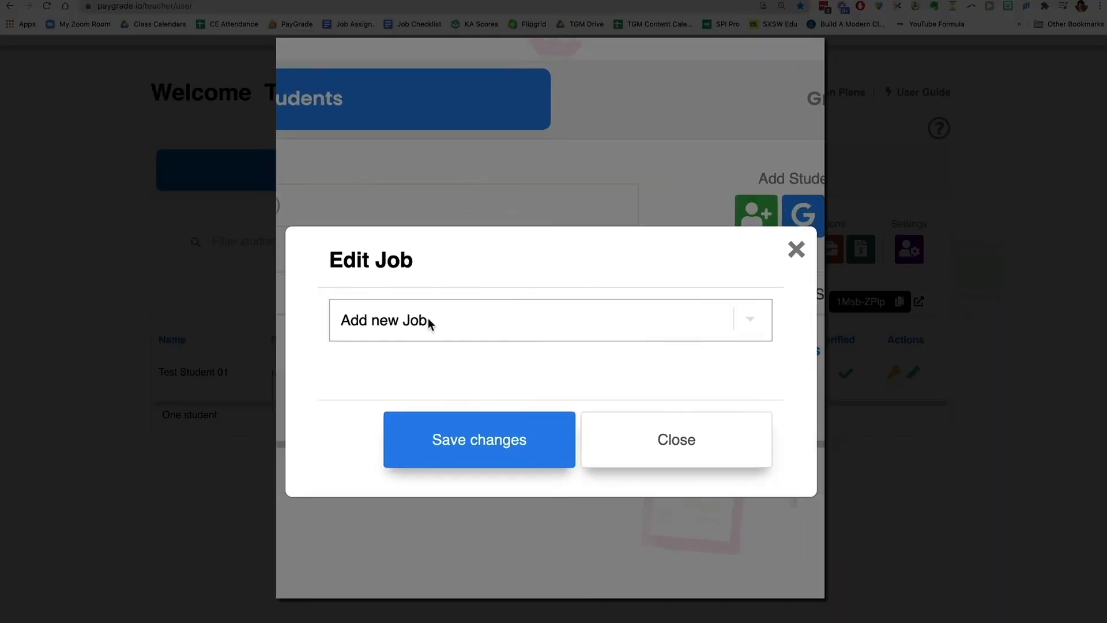
click(464, 321)
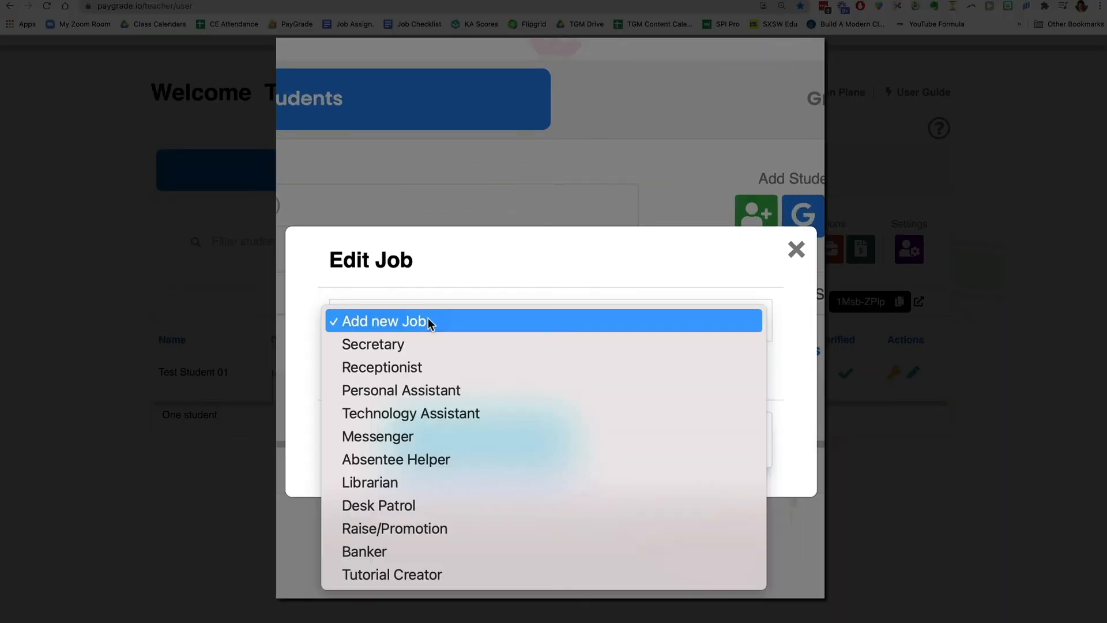
click(420, 551)
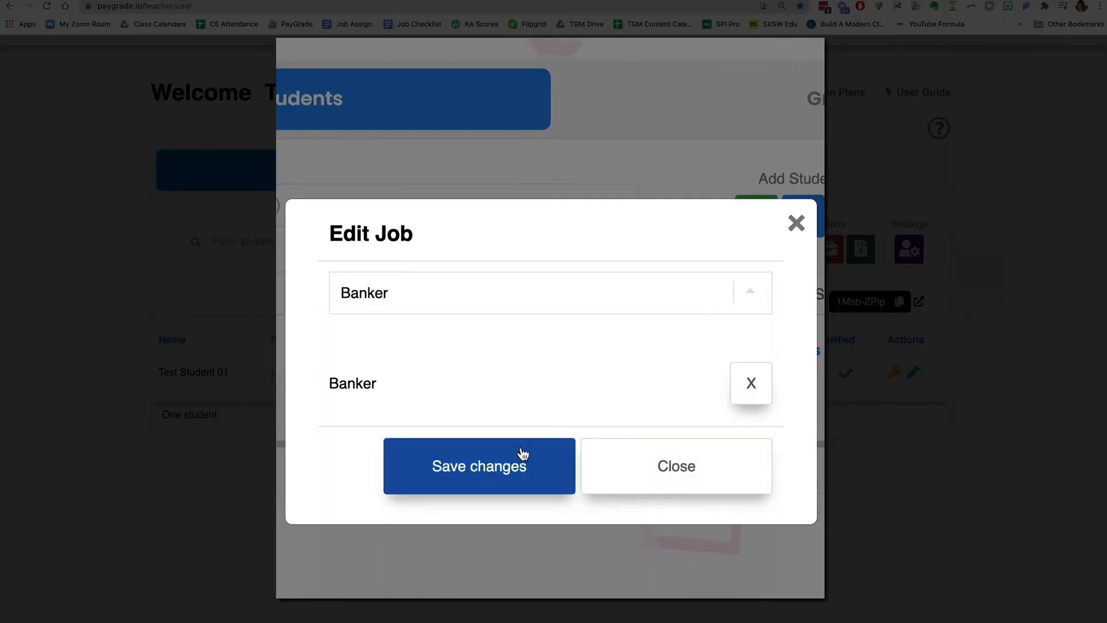
click(439, 295)
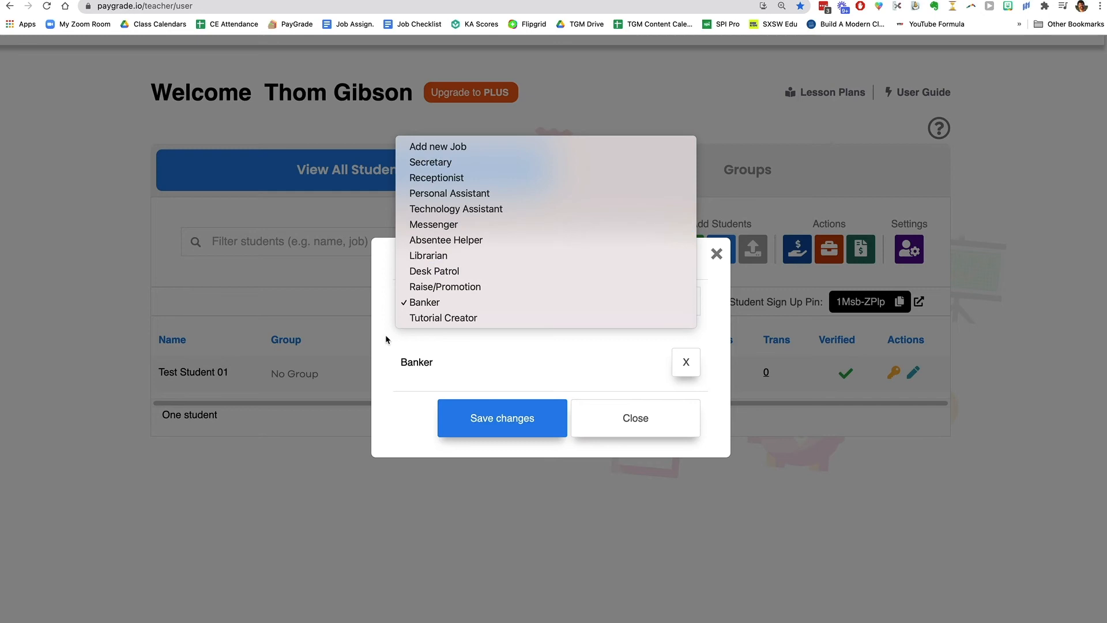
click(505, 426)
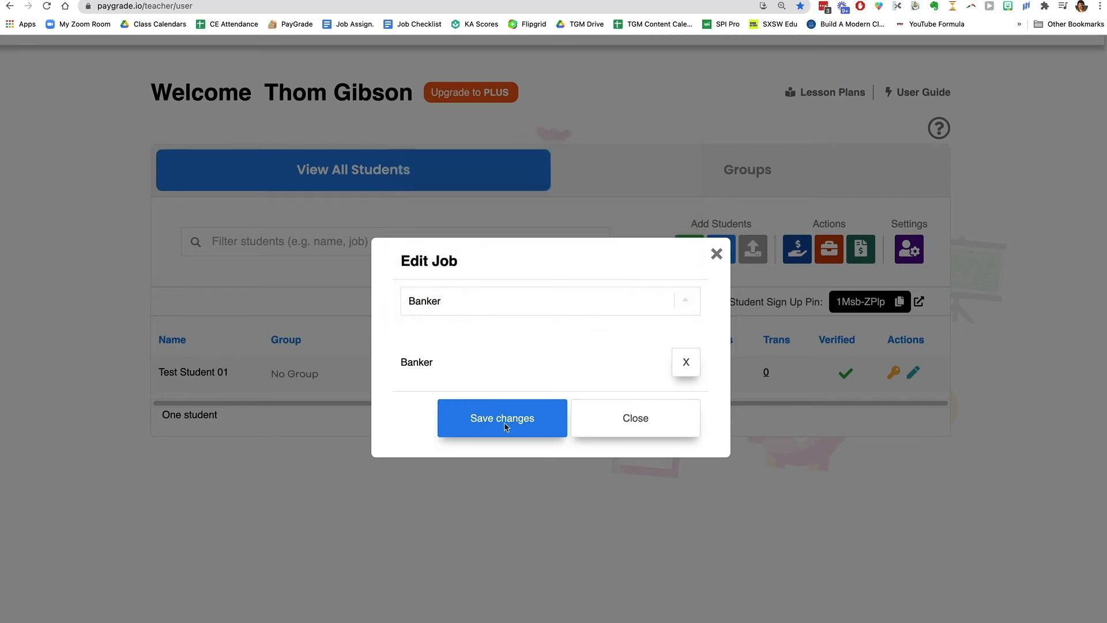
click(505, 425)
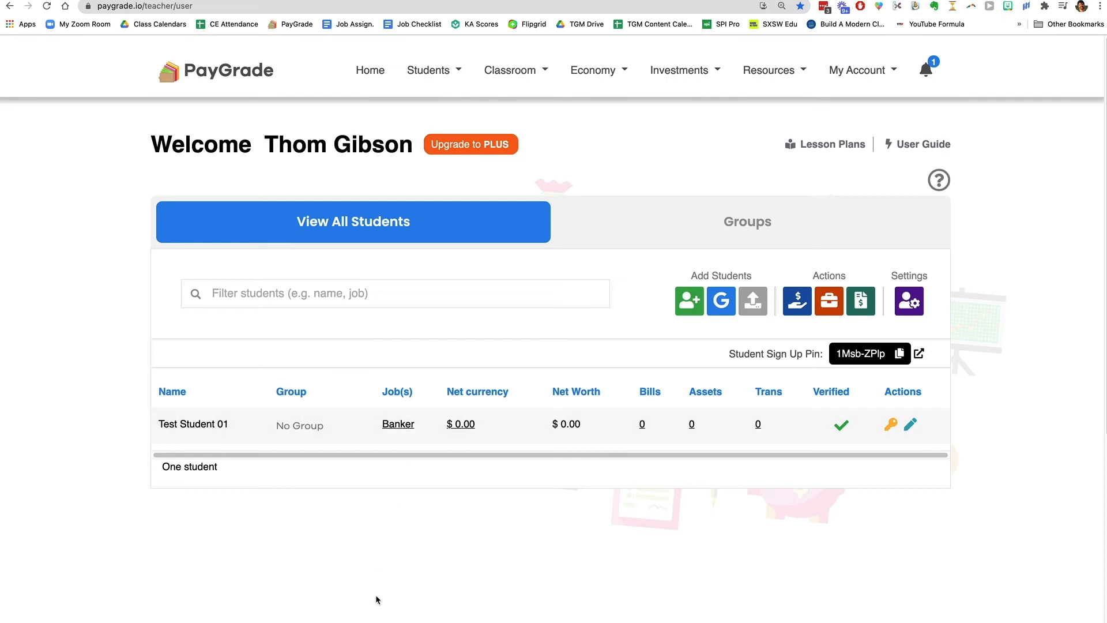
Step: Mass assign the Internet $50.00 bill to all students
scroll(373, 526, down, 1)
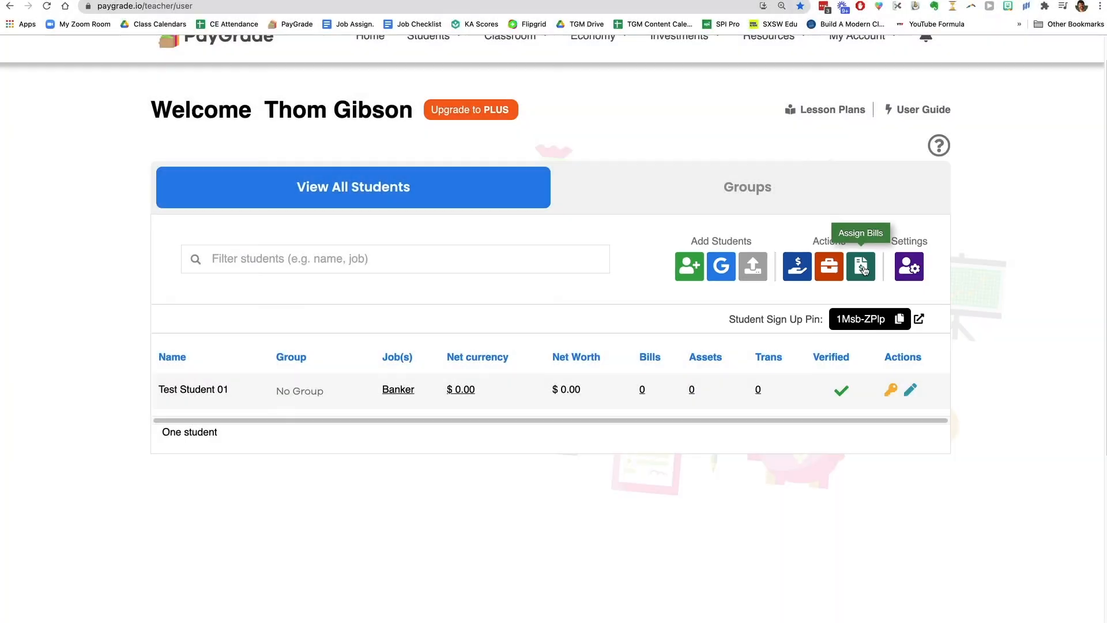
click(862, 194)
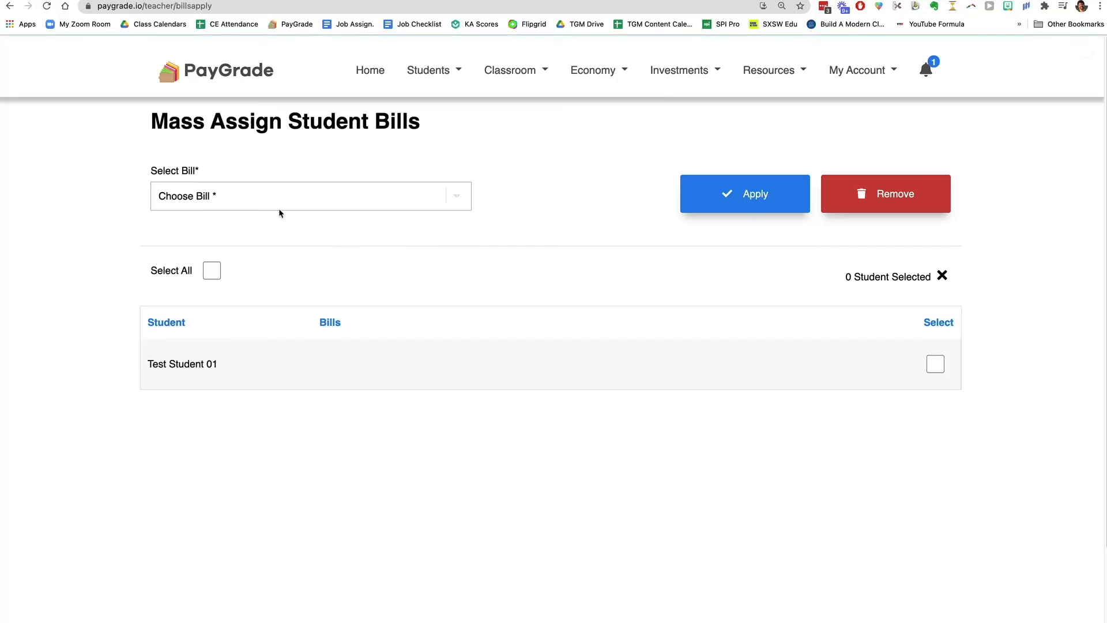
click(278, 199)
click(203, 242)
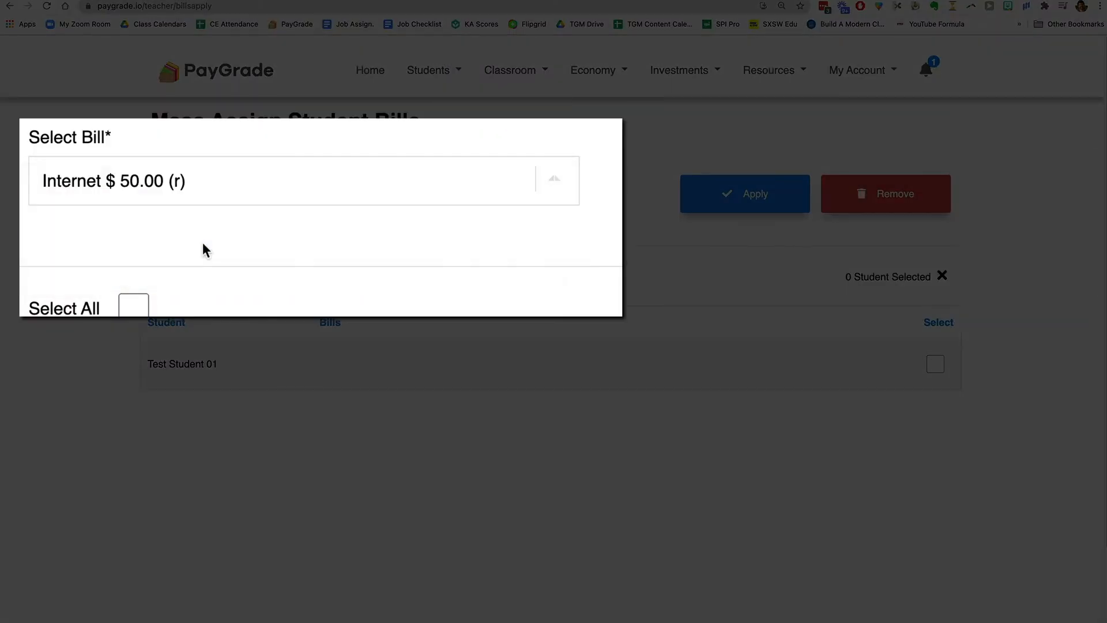
click(211, 269)
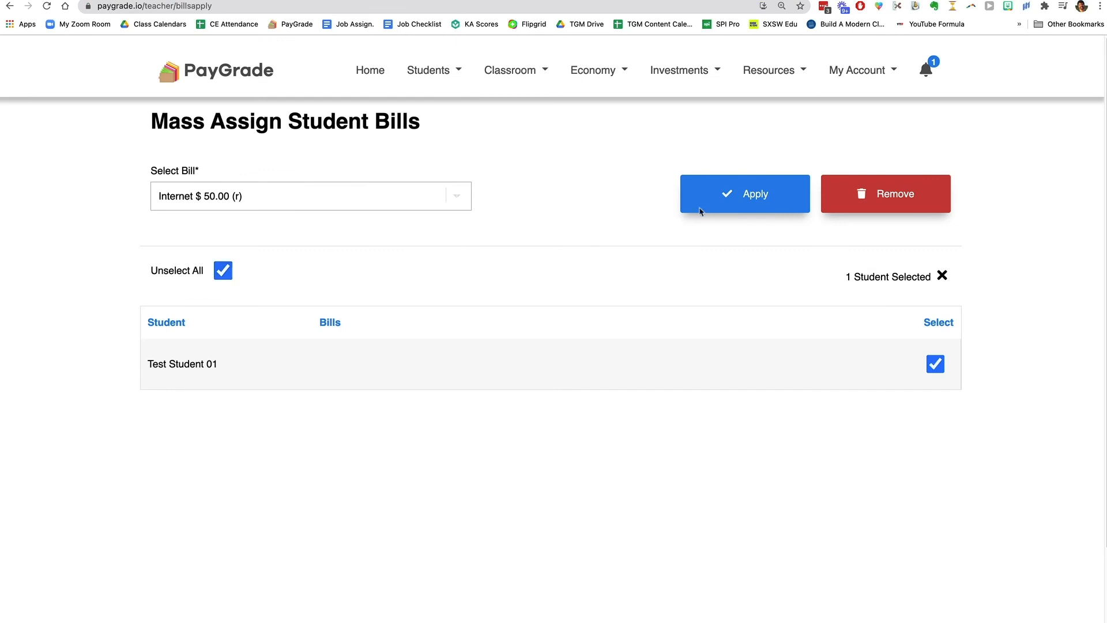
click(721, 199)
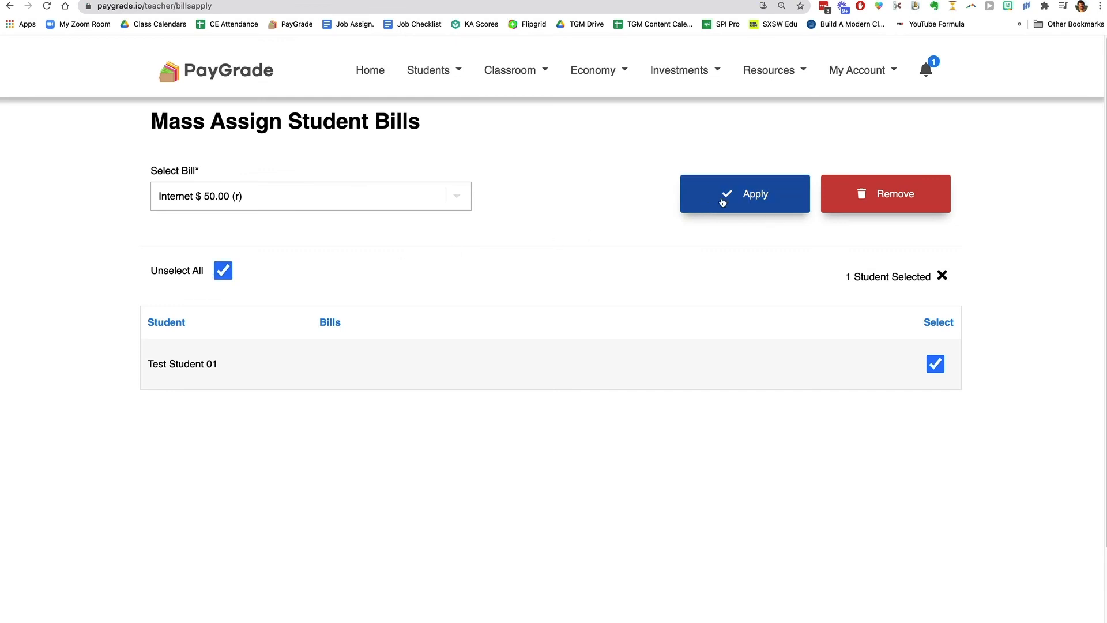
Step: Mass assign the Rent bill to all students
click(431, 197)
click(358, 227)
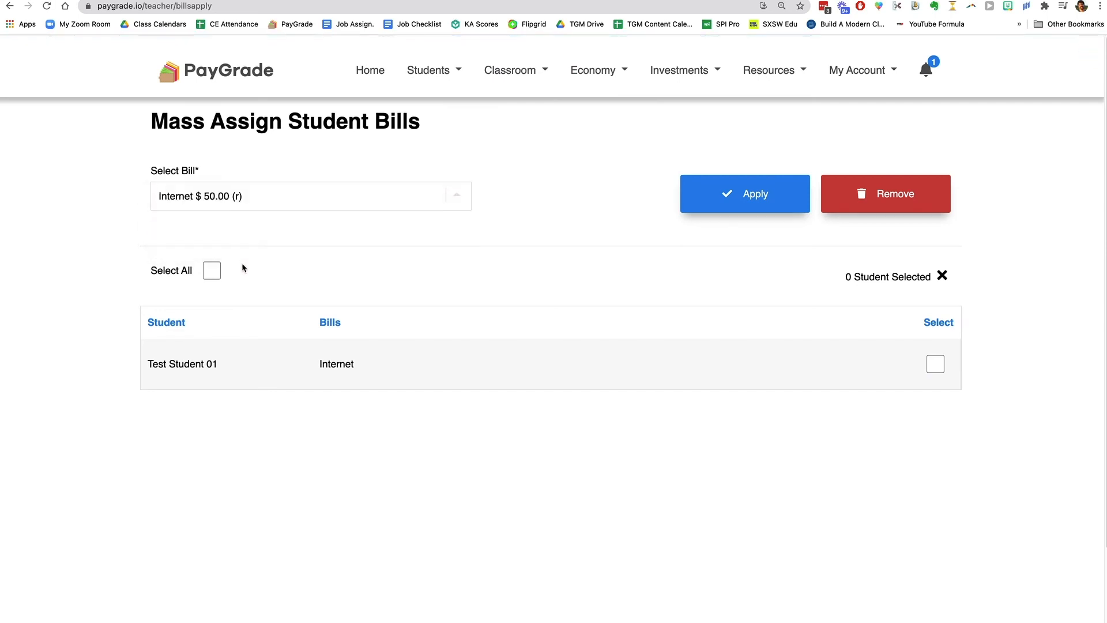
click(247, 199)
click(241, 214)
click(213, 270)
click(739, 199)
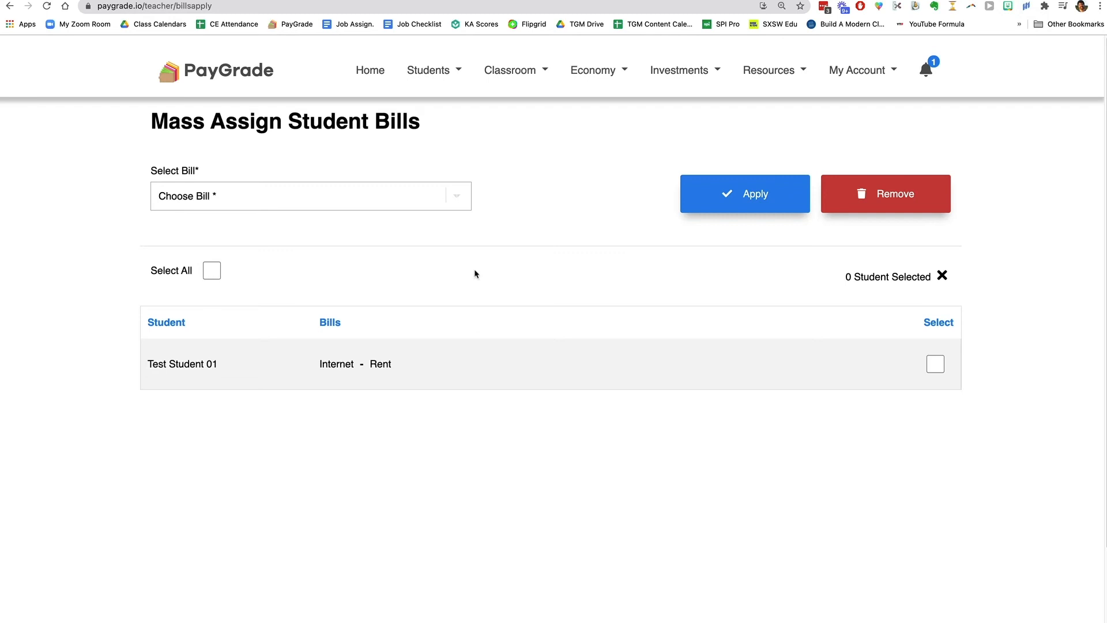
Step: Select Test Student 01 for student actions and examine the available rewards and fines without applying any
click(370, 69)
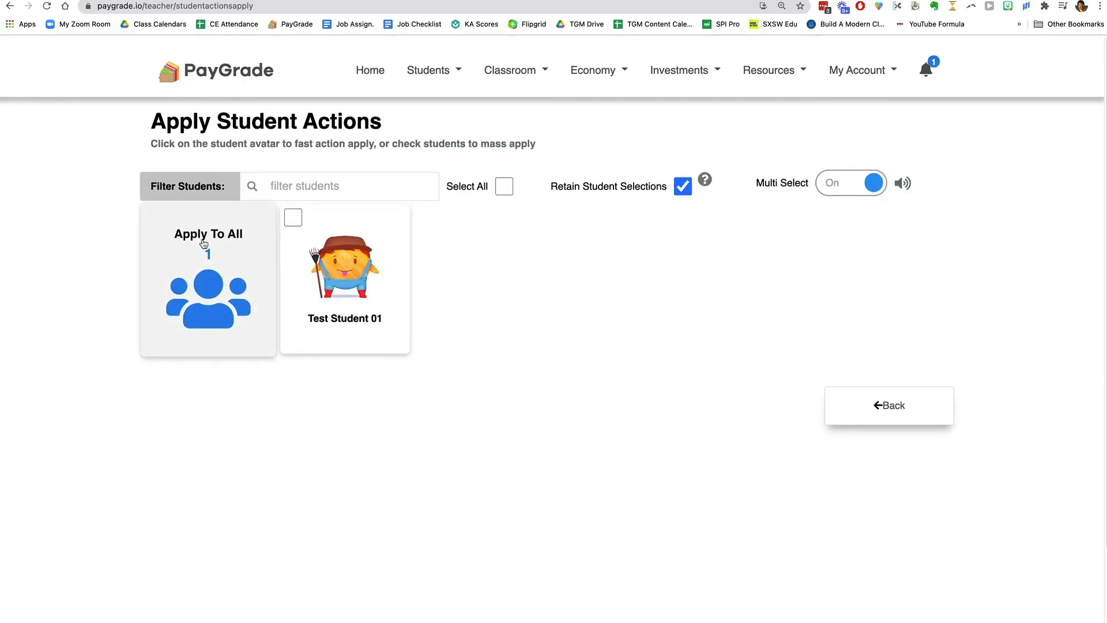
click(291, 217)
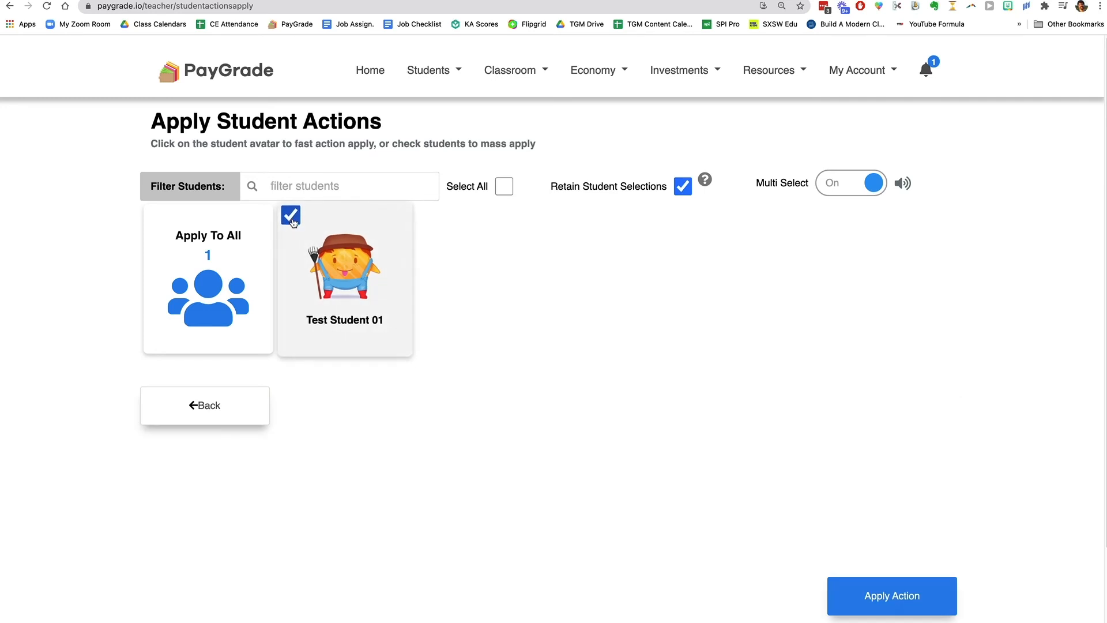
click(917, 610)
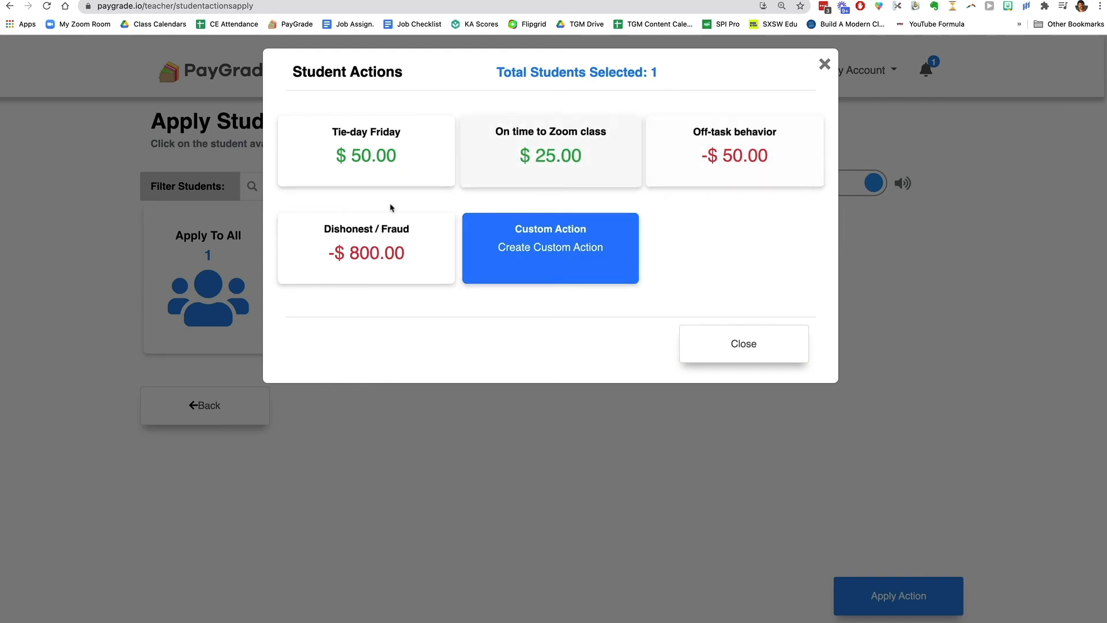
click(824, 64)
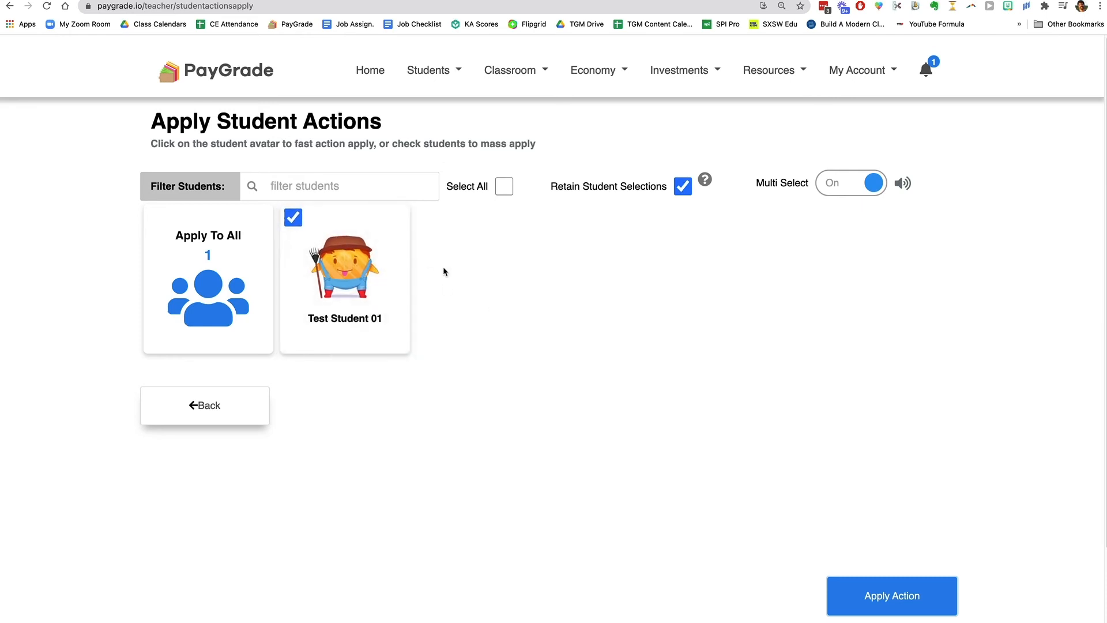
click(874, 594)
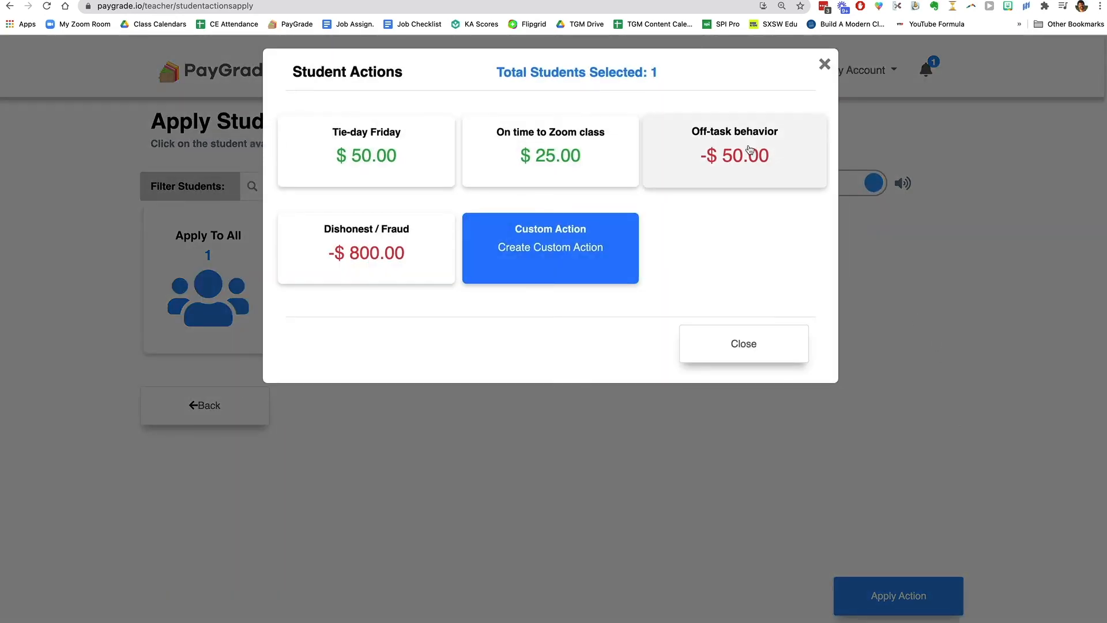
click(821, 68)
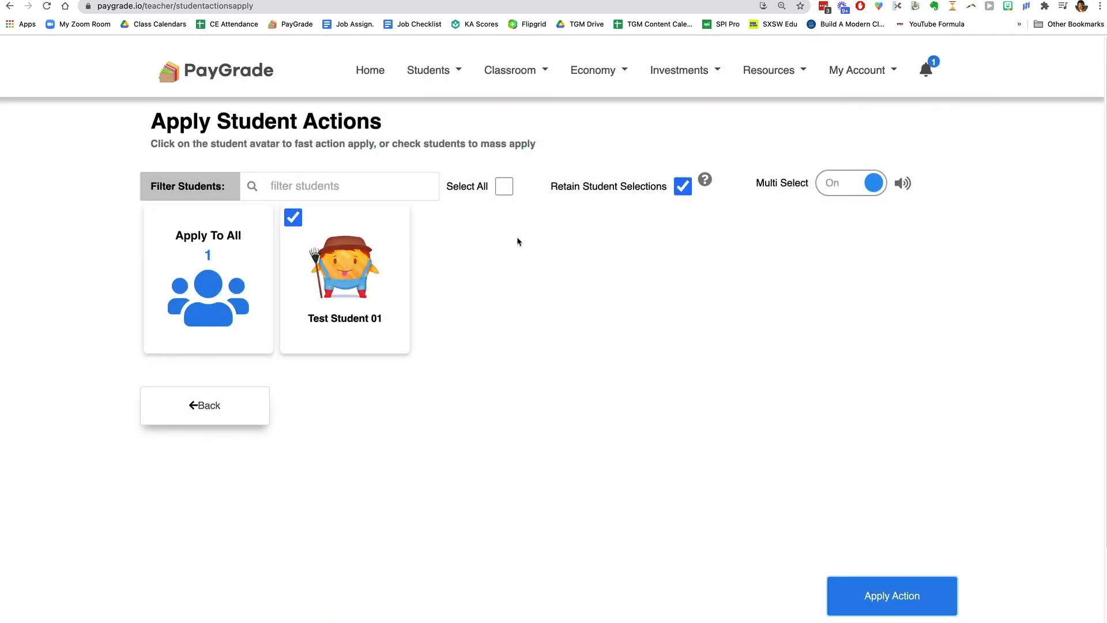
Step: Deselect Test Student 01, then apply a custom action to all students named Signing Bonus, with note "Welcome to Thomunism!" and adjustment 200
click(291, 217)
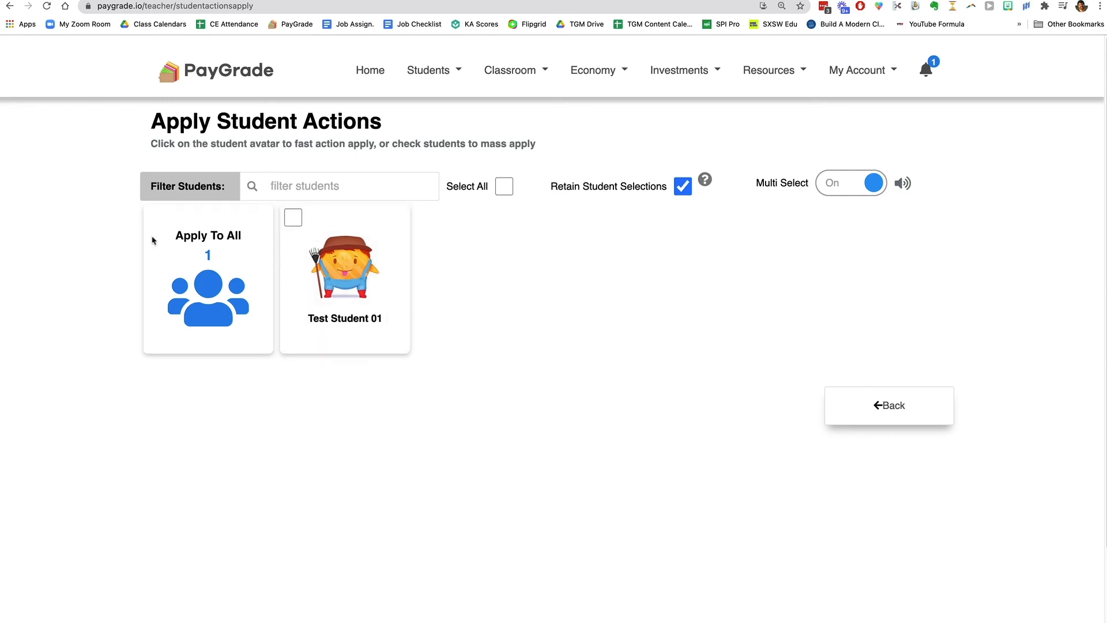
click(204, 273)
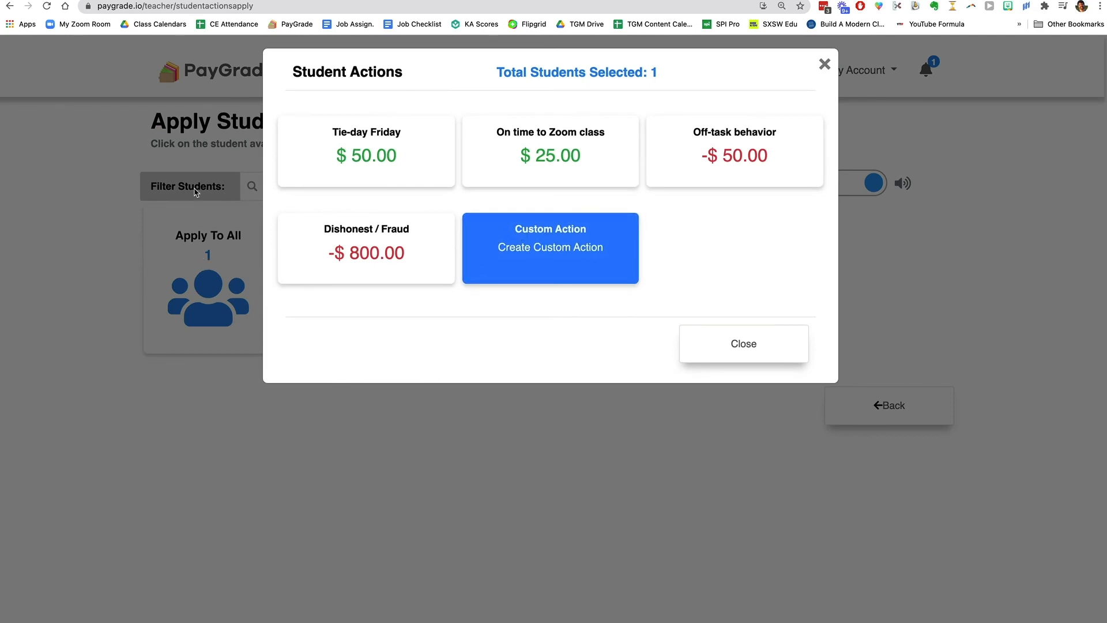
click(550, 249)
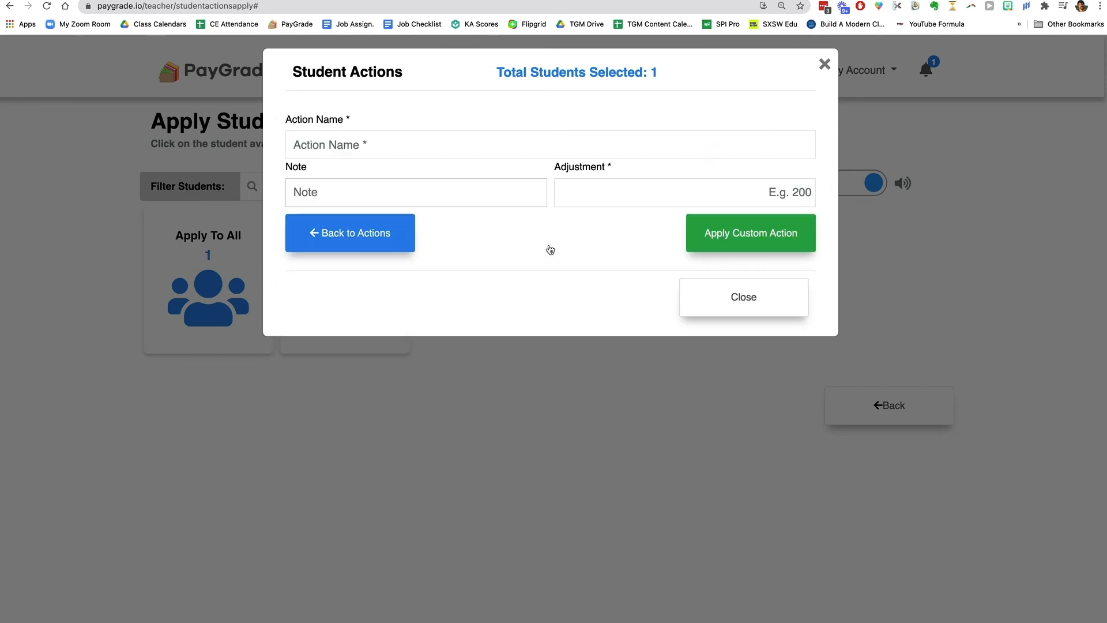
click(330, 144)
text(Signing Bonus)
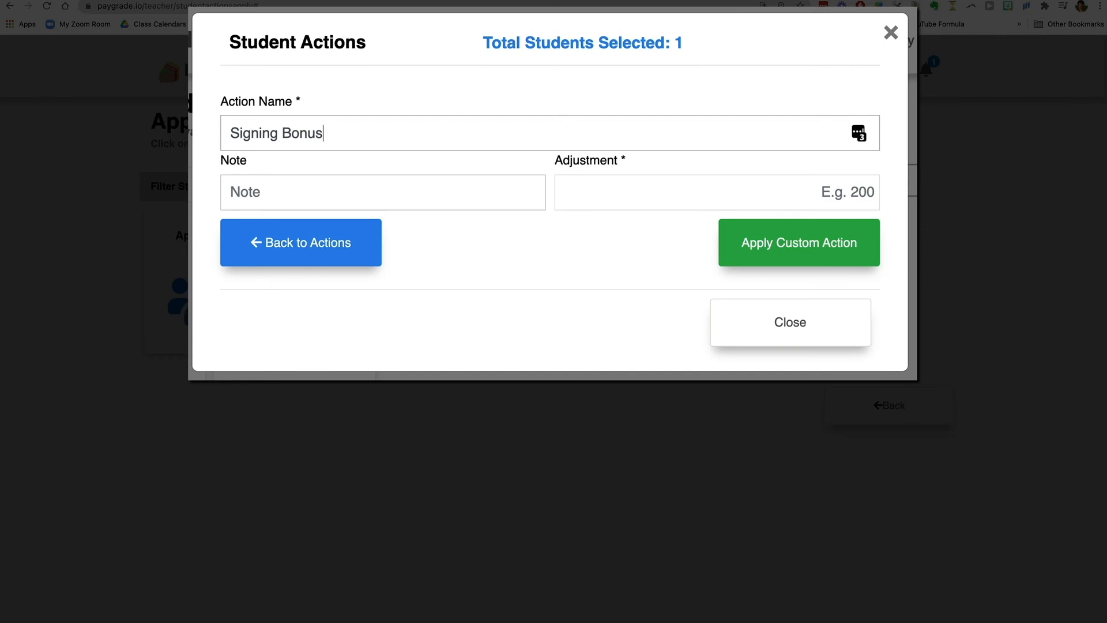
click(237, 192)
text(Welcome to Thomunism!)
click(744, 185)
text(200)
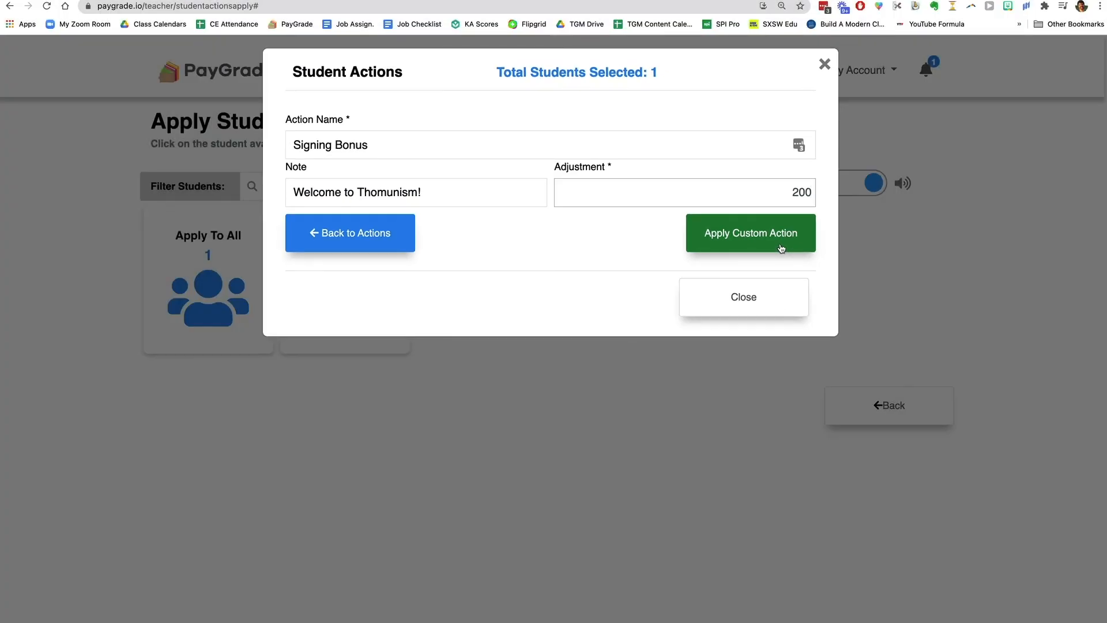
click(780, 245)
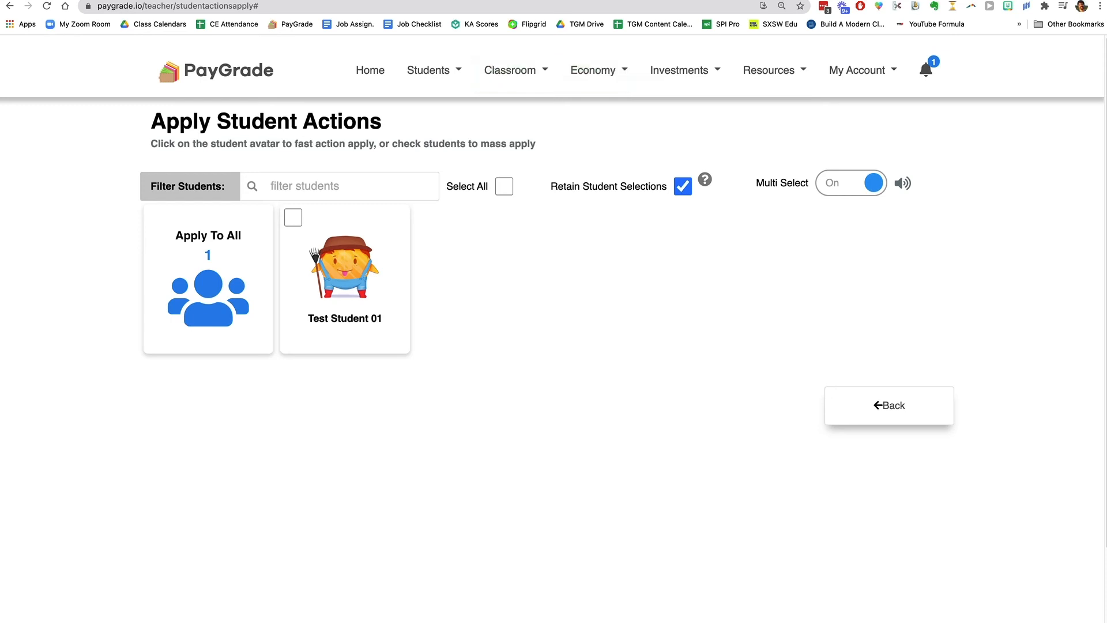
Step: Access Test Student 01's account from the teacher home page and examine the overview, accounts, Banker job and its student actions page
click(375, 86)
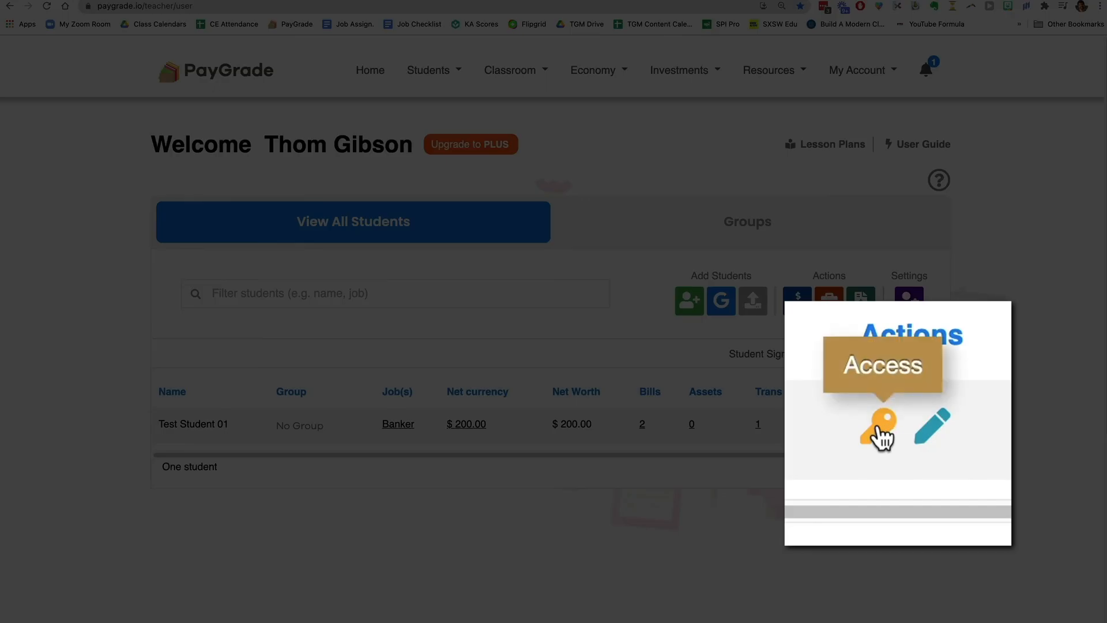
click(878, 424)
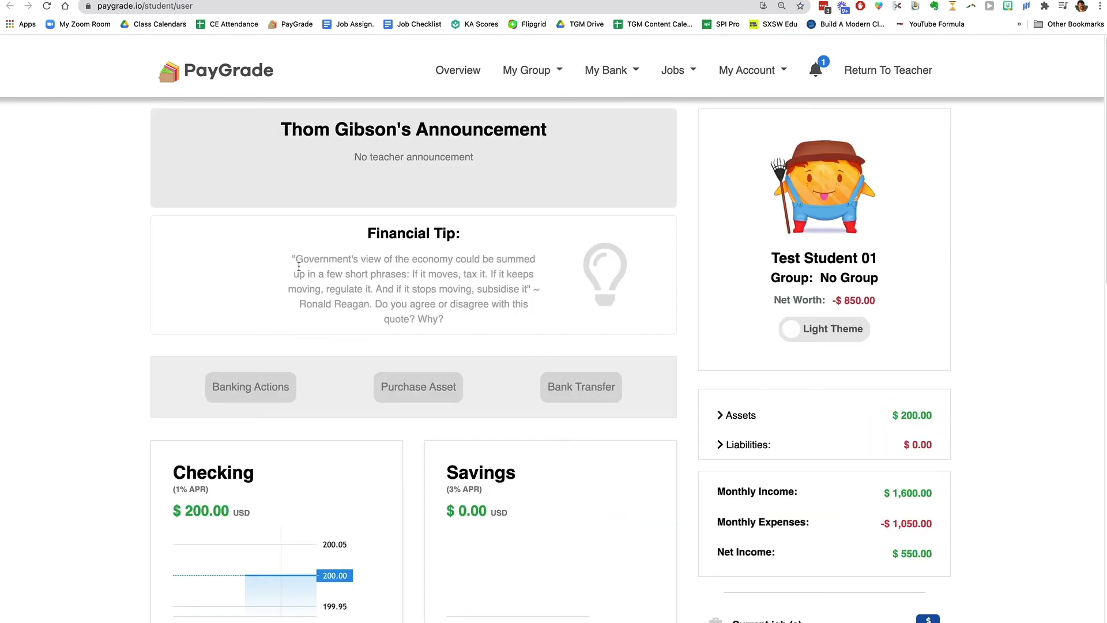
drag(291, 250, 477, 316)
click(478, 316)
scroll(486, 350, down, 1)
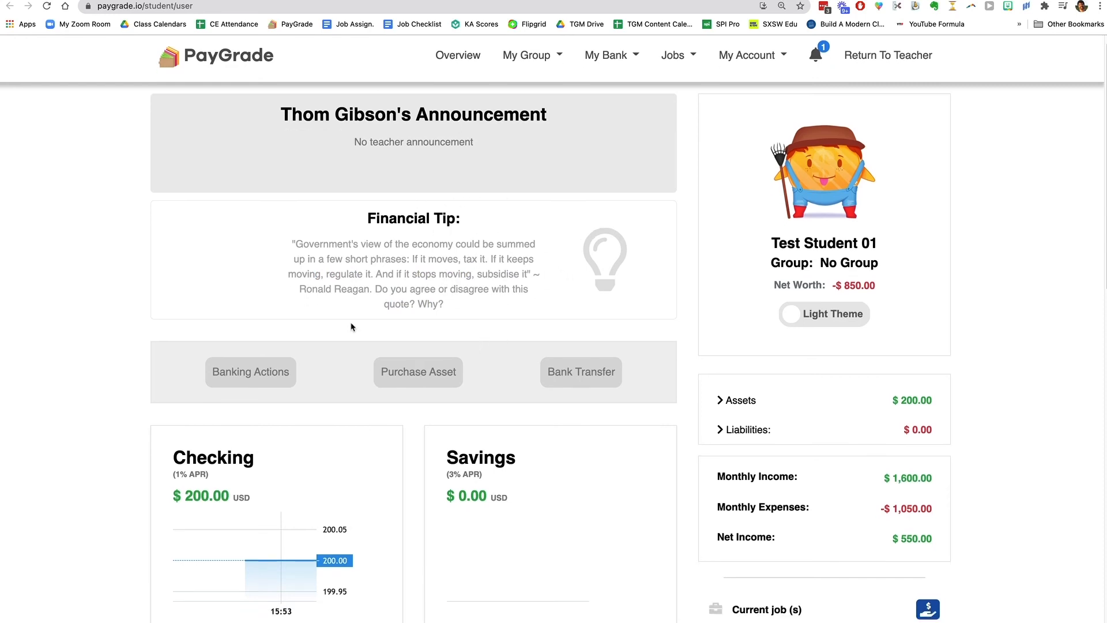
scroll(422, 465, down, 5)
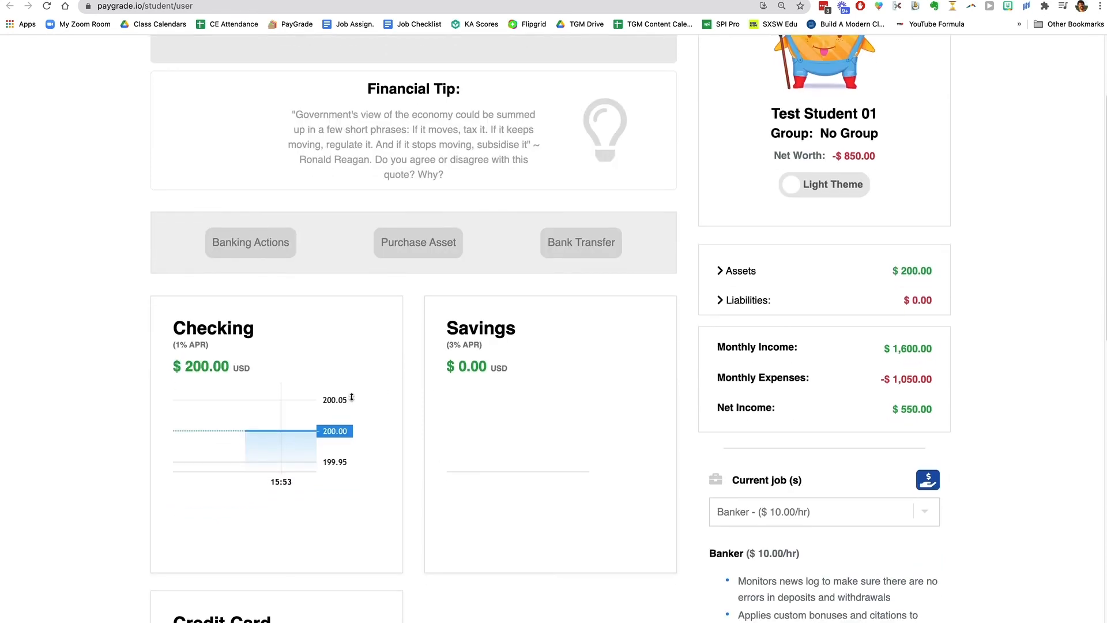
scroll(405, 520, down, 6)
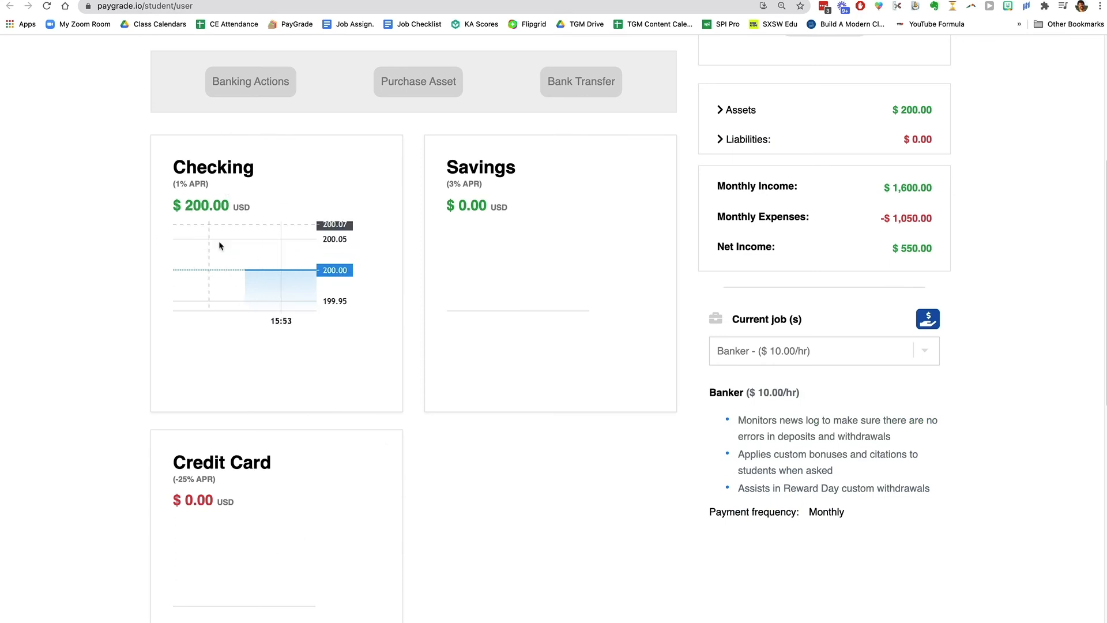
scroll(439, 466, down, 2)
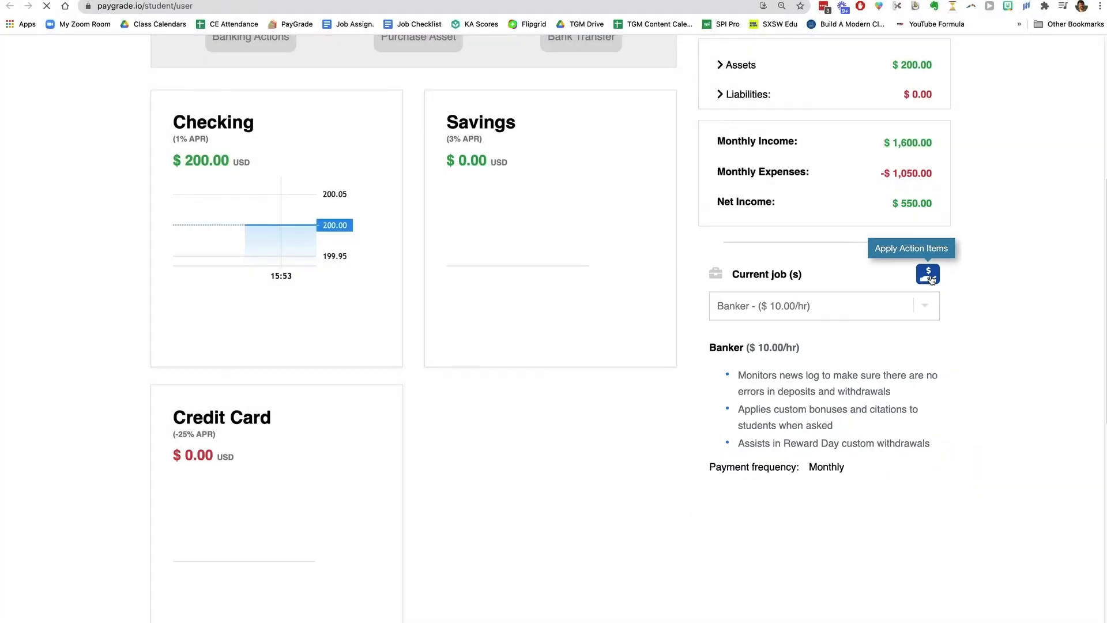
click(927, 206)
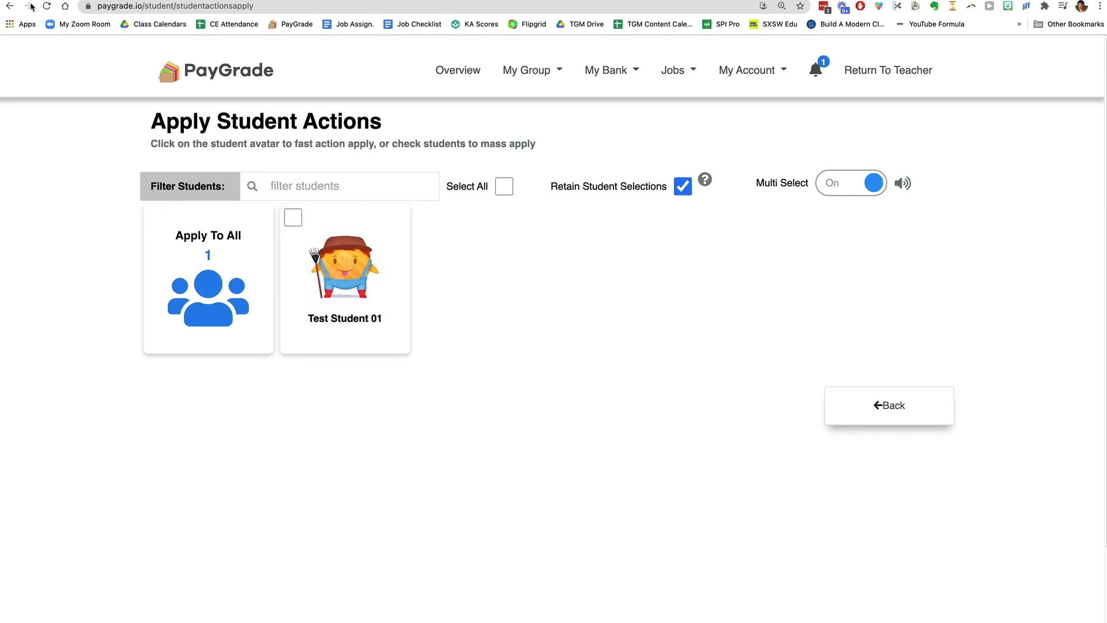
click(12, 8)
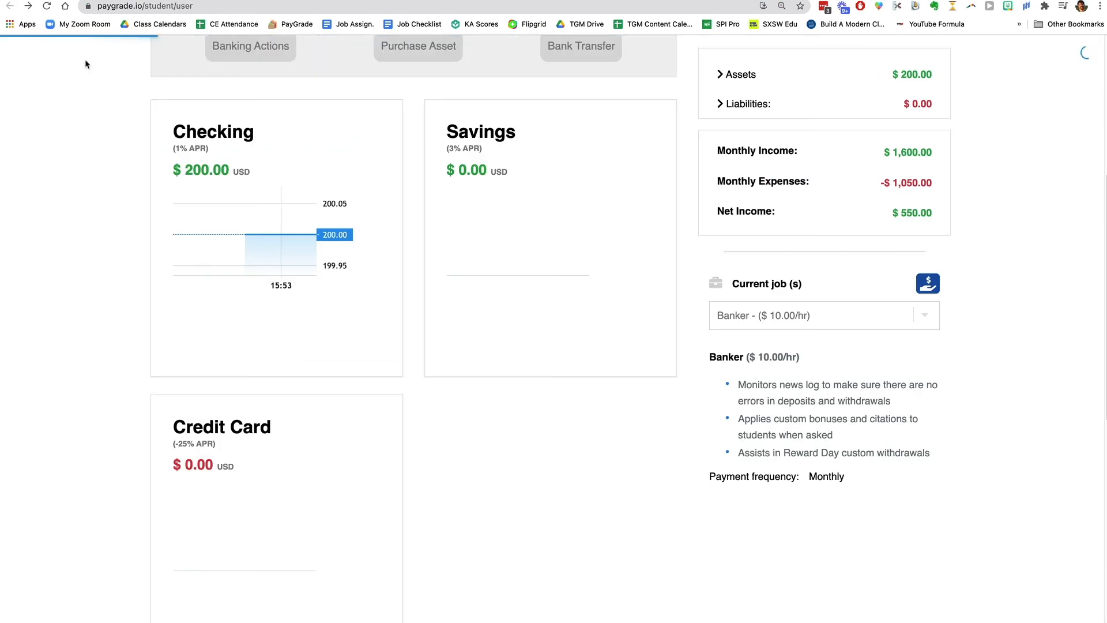
Step: Examine the student's bills and the transaction history of the checking, savings and credit card accounts
scroll(586, 448, down, 1)
scroll(586, 450, down, 4)
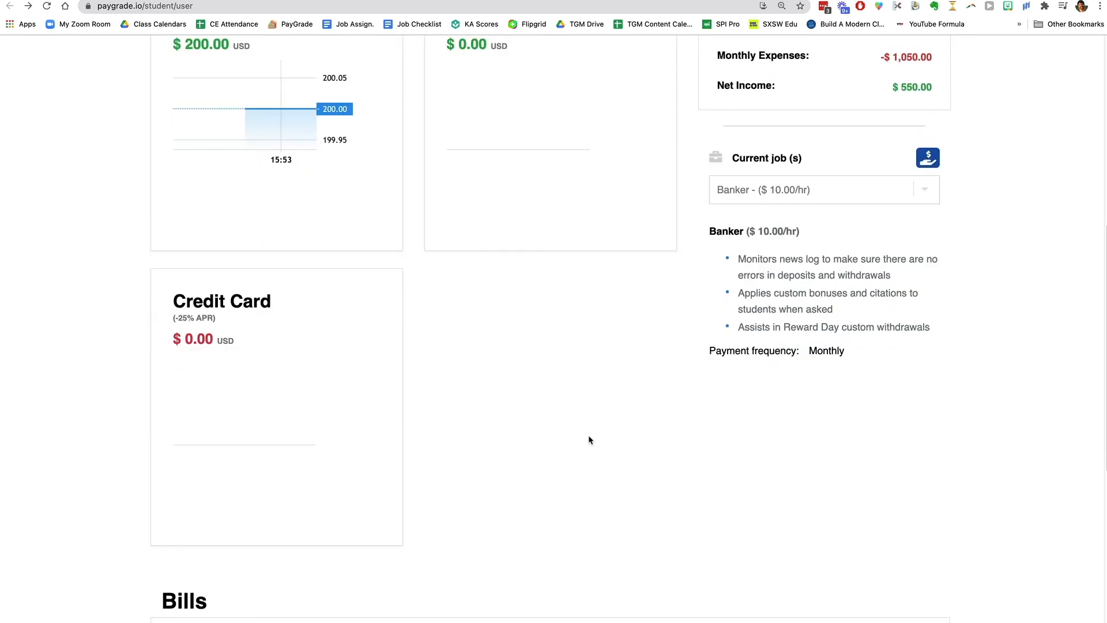
scroll(589, 440, down, 3)
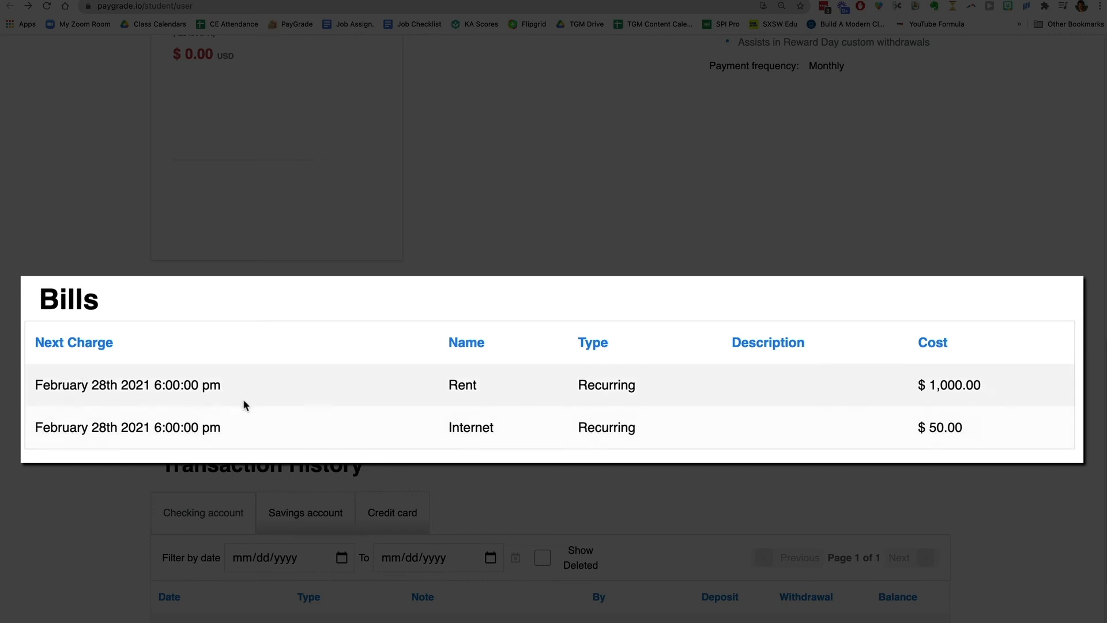
scroll(316, 392, down, 1)
scroll(316, 392, down, 2)
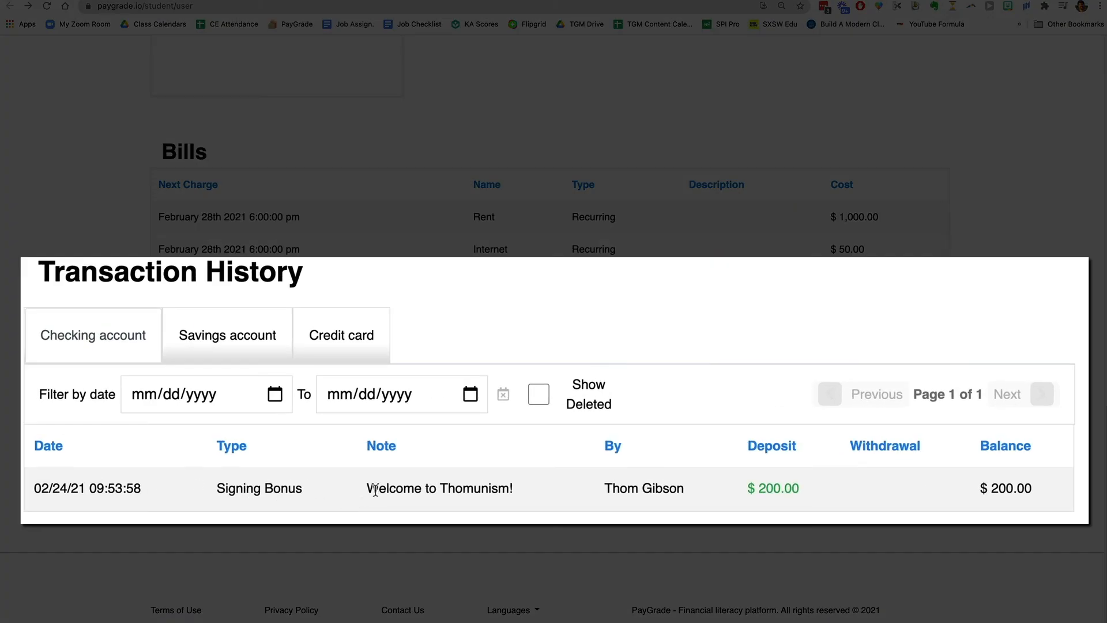
drag(369, 490, 491, 489)
drag(606, 488, 699, 489)
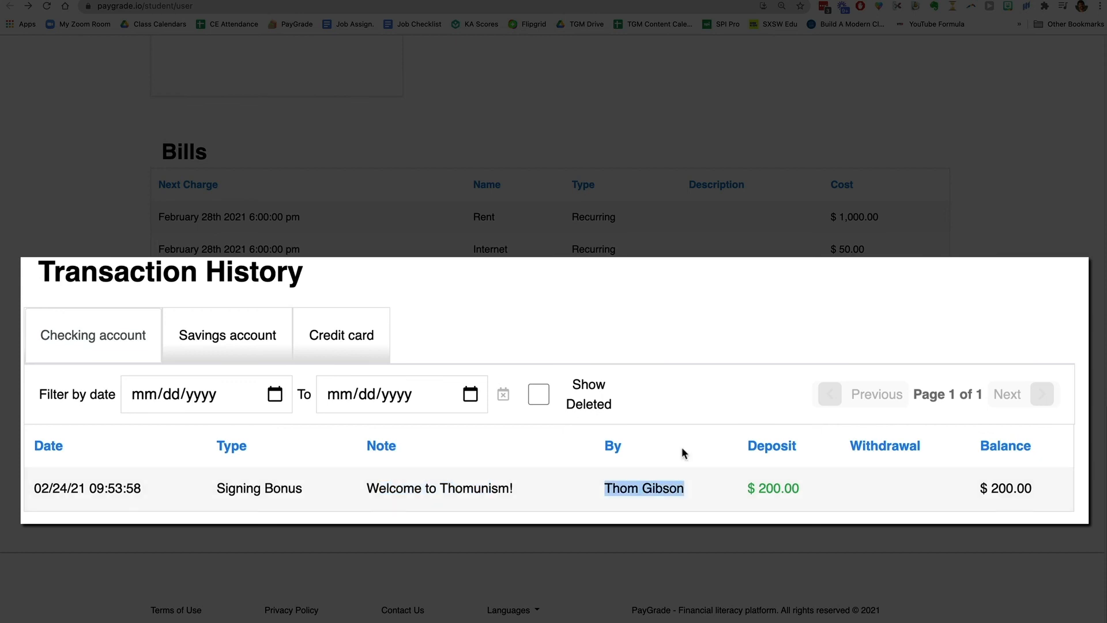
scroll(682, 448, down, 1)
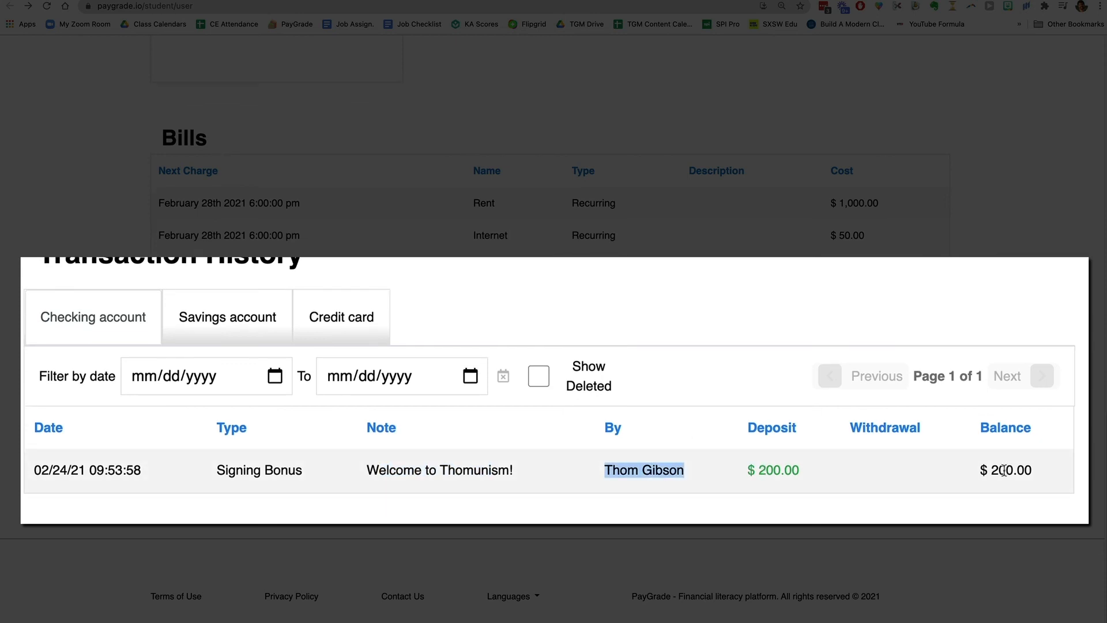
click(259, 323)
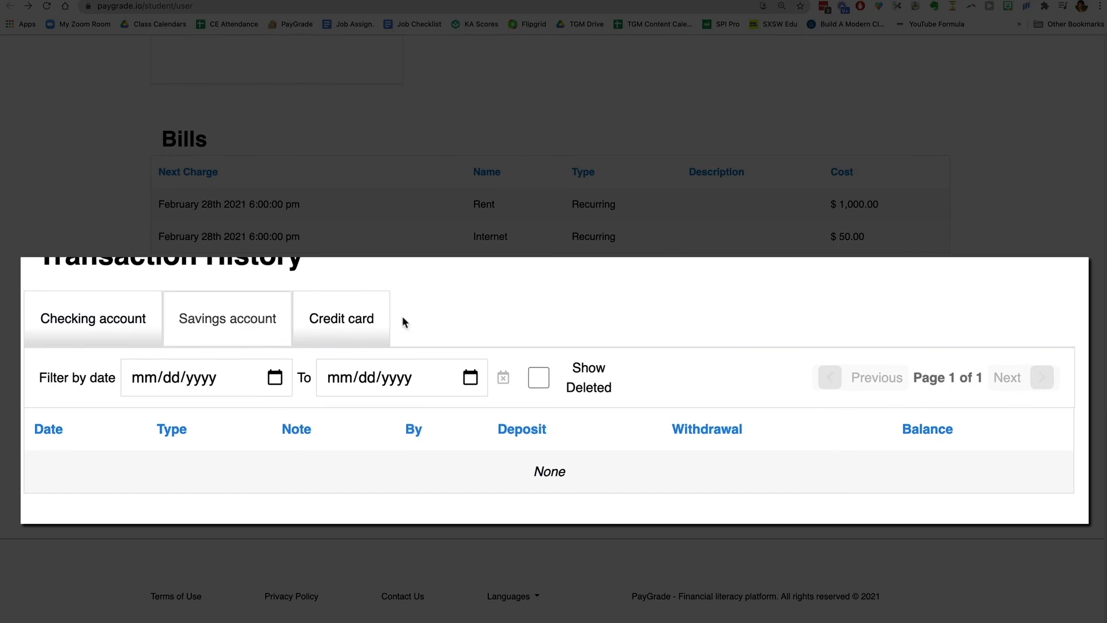
click(353, 326)
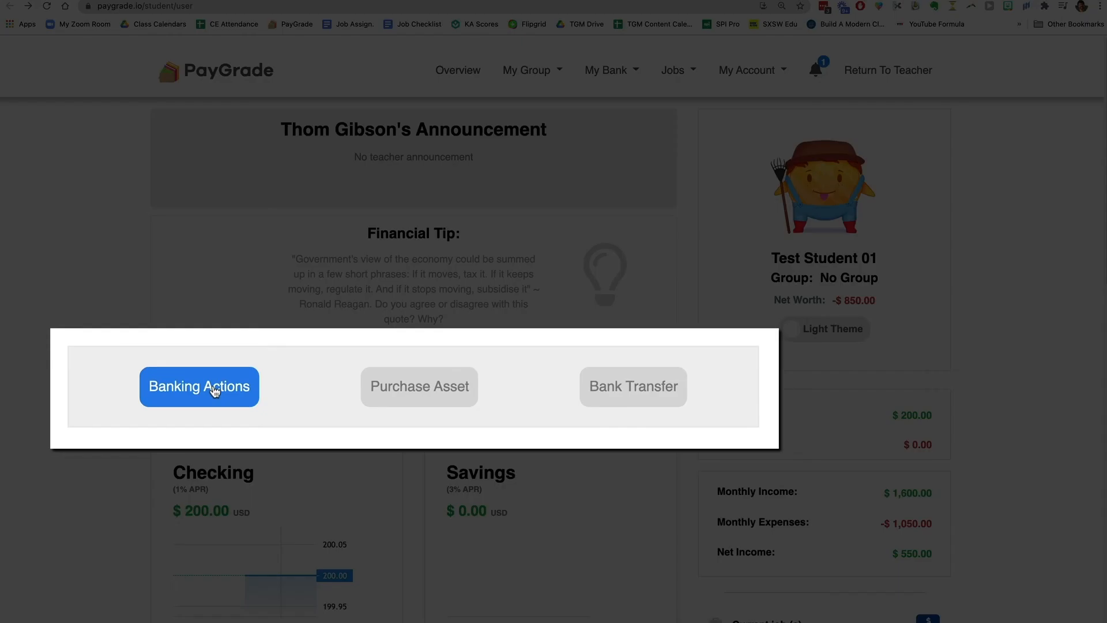
Step: Apply the Tie-day Friday $50.00 banking action to the student's account and confirm it
click(262, 387)
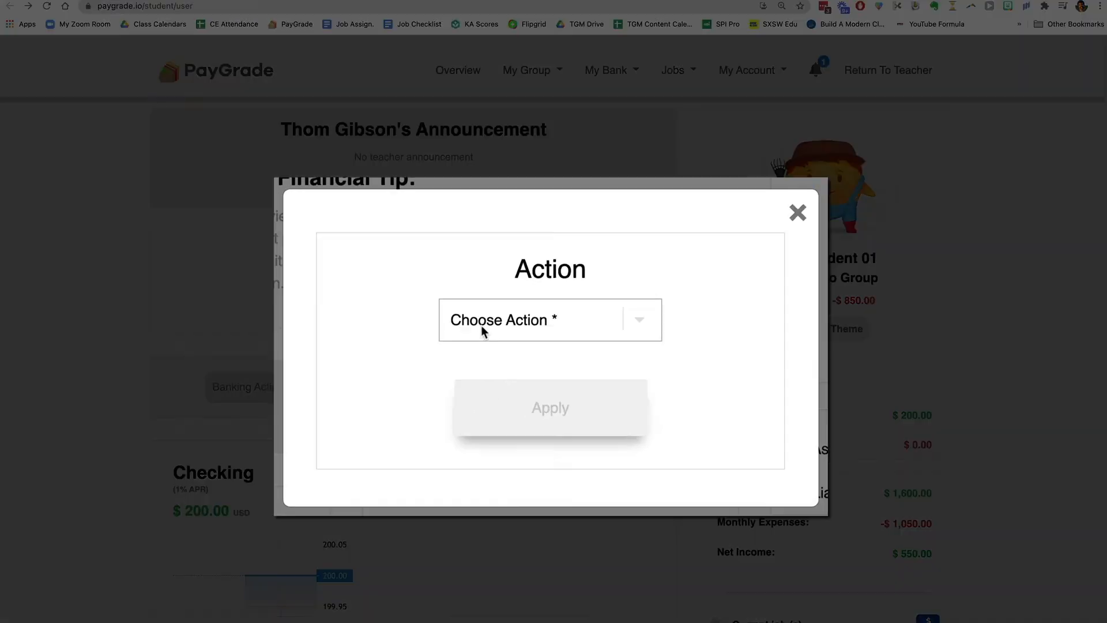
click(507, 326)
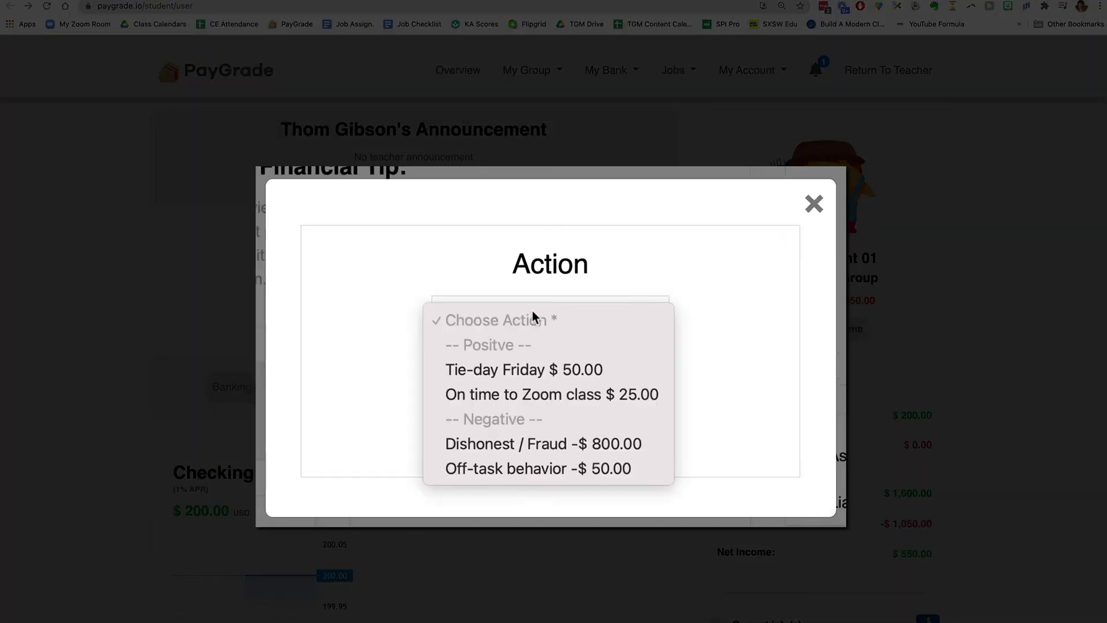
click(513, 369)
click(535, 417)
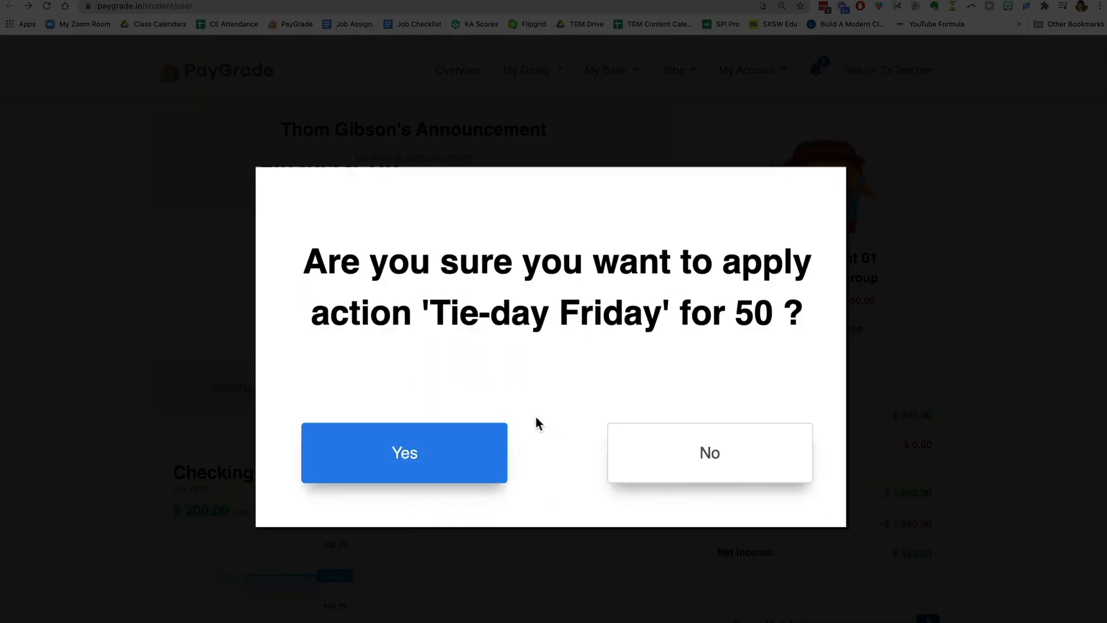
click(449, 418)
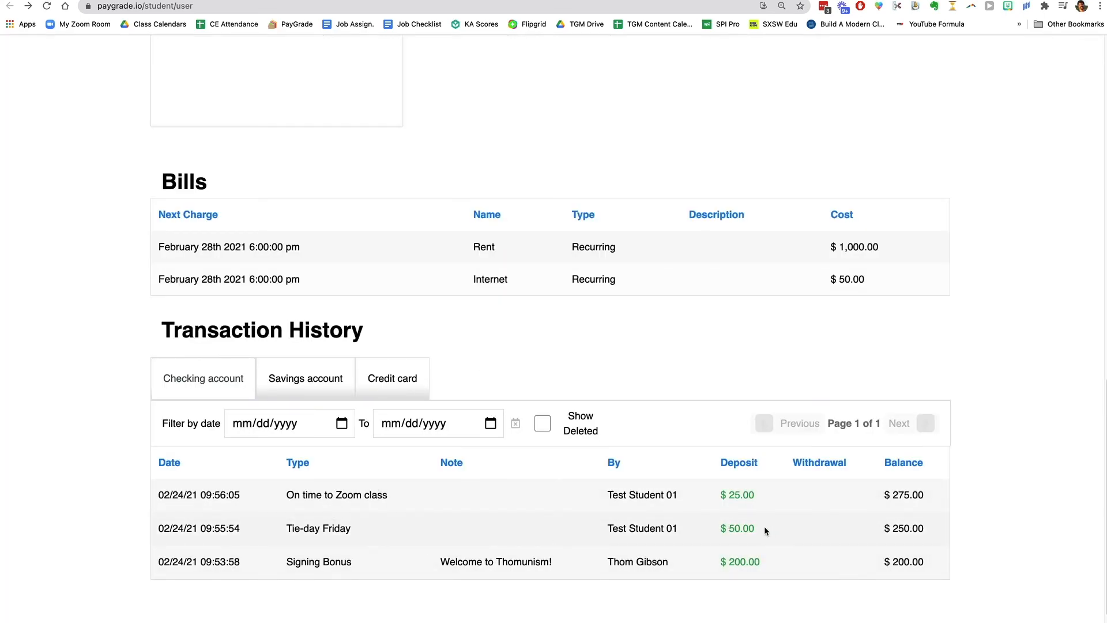
Step: Apply the negative Dishonest / Fraud -$800.00 banking action to the student's account and confirm it
scroll(764, 528, up, 7)
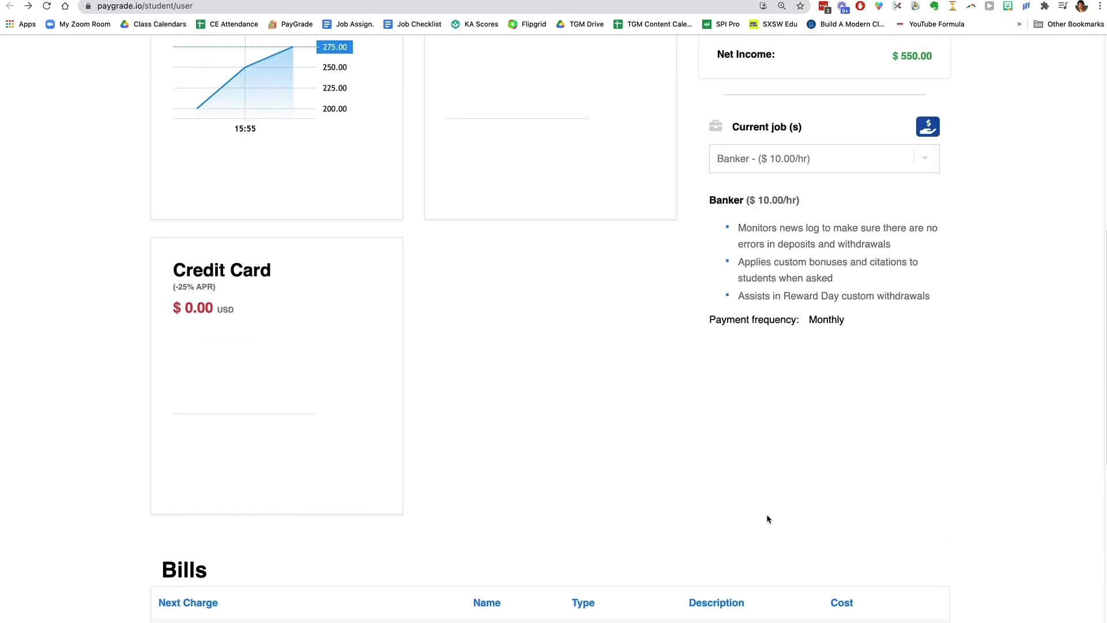
scroll(767, 518, up, 6)
click(250, 203)
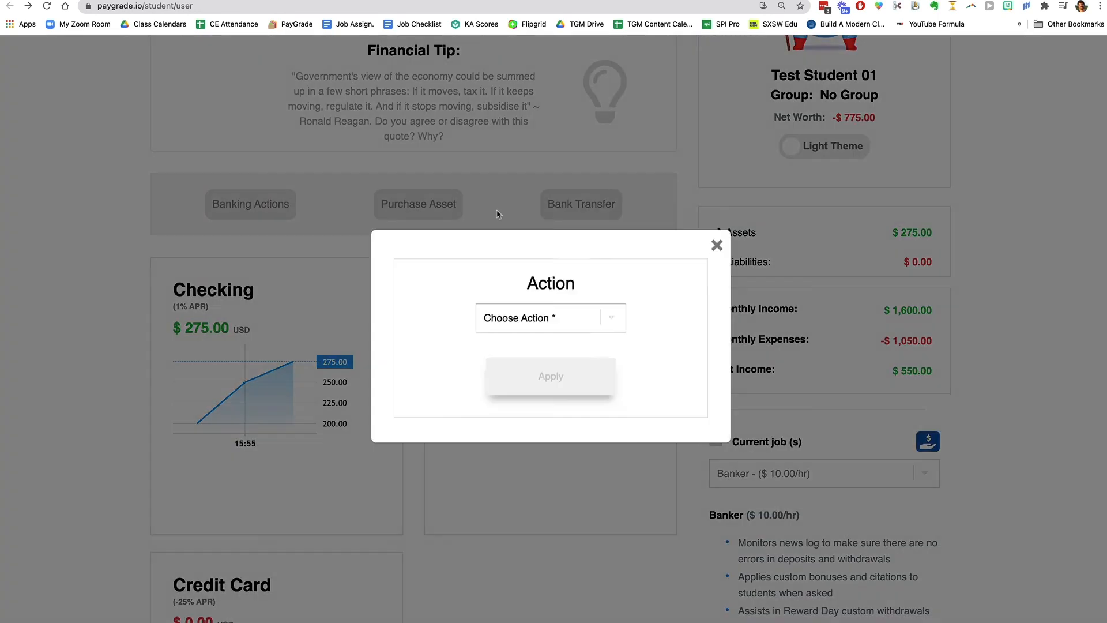
click(534, 327)
click(545, 408)
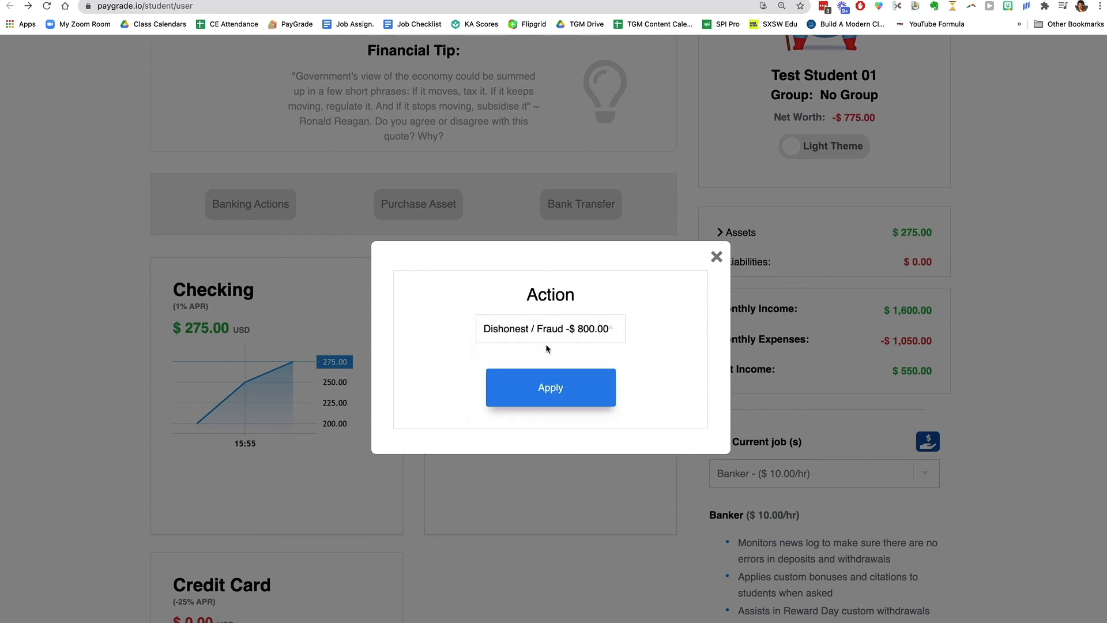
click(552, 330)
click(560, 334)
key(Down)
click(562, 331)
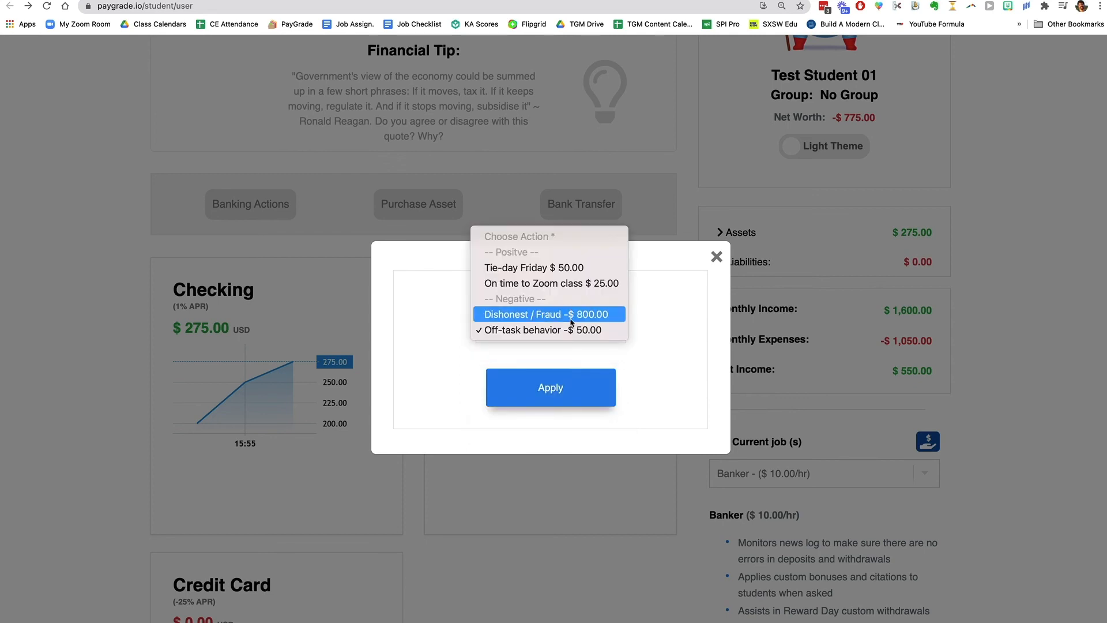
click(570, 322)
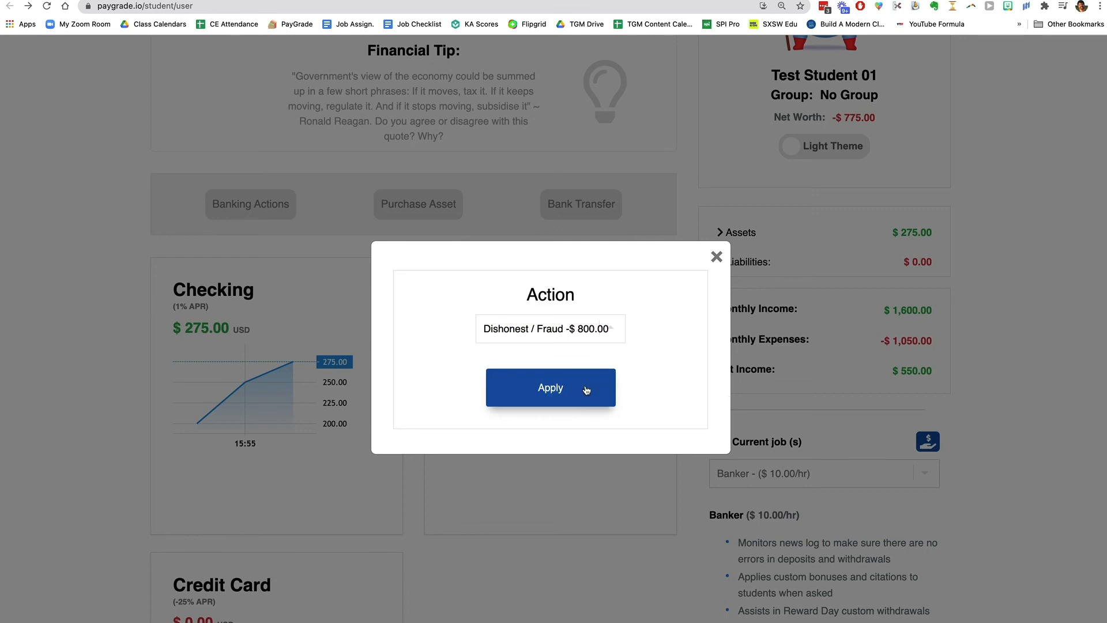
click(586, 390)
click(474, 442)
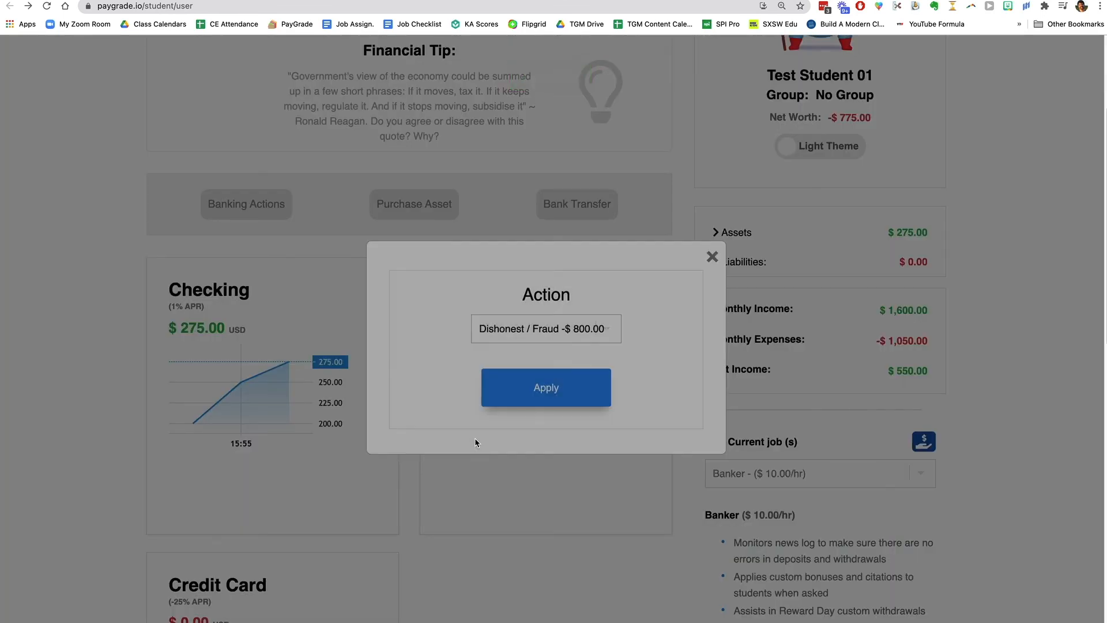
Step: Examine how the fraud fine affects the student's checking and credit card accounts
scroll(347, 447, down, 6)
scroll(241, 438, down, 1)
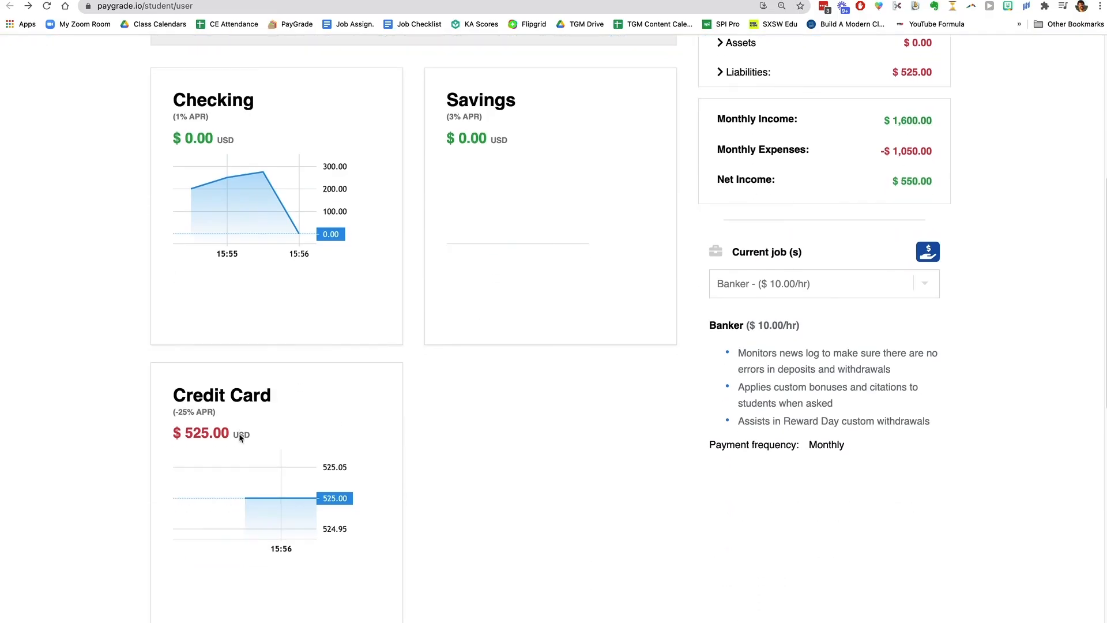
scroll(241, 435, down, 2)
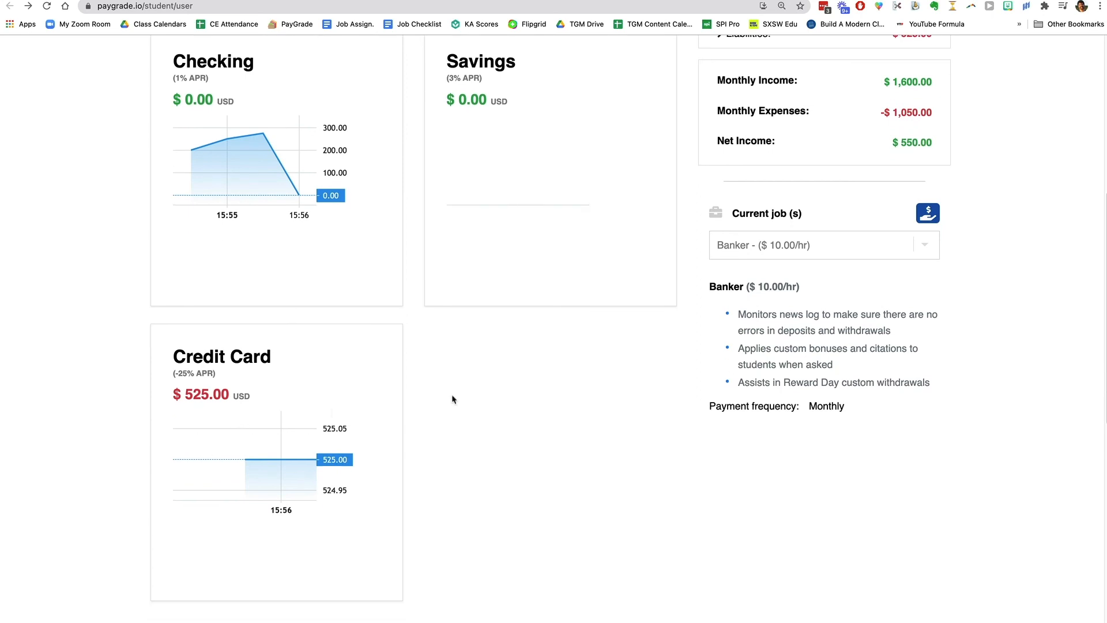
scroll(371, 426, down, 1)
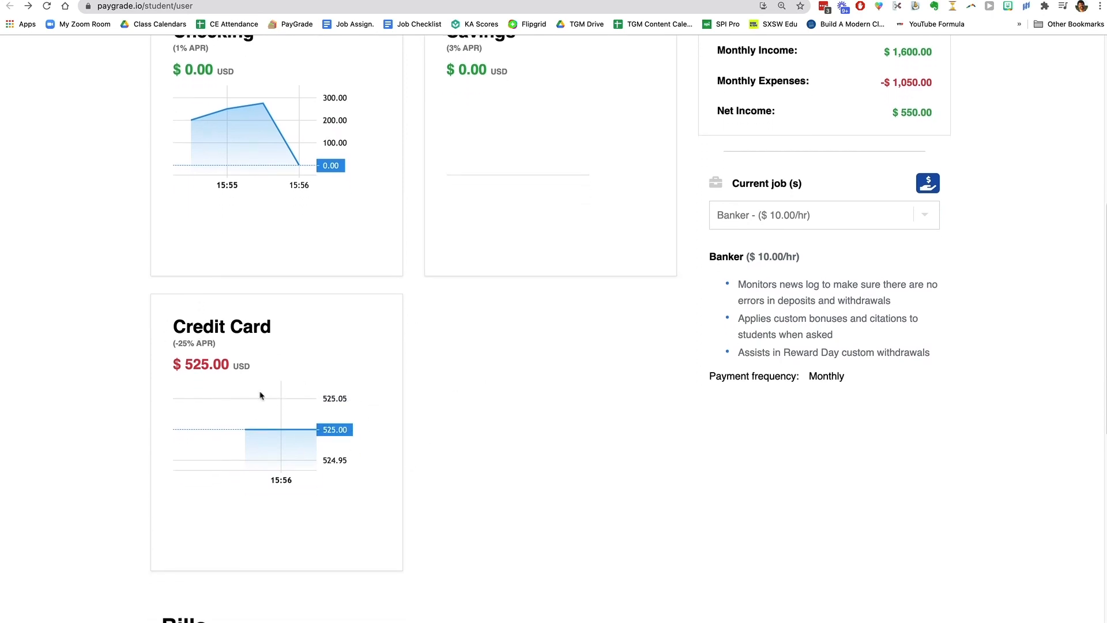
scroll(412, 346, up, 10)
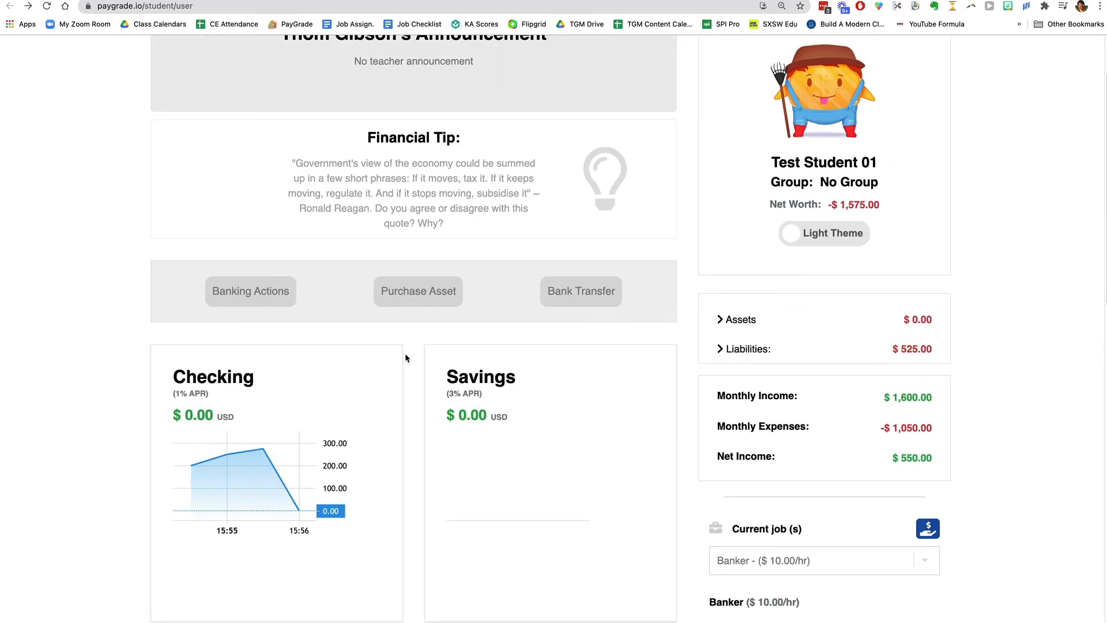
Step: Prepare a 525 USD bank transfer from Checking to Credit Card and close the form without submitting it
scroll(406, 359, down, 3)
scroll(406, 358, up, 3)
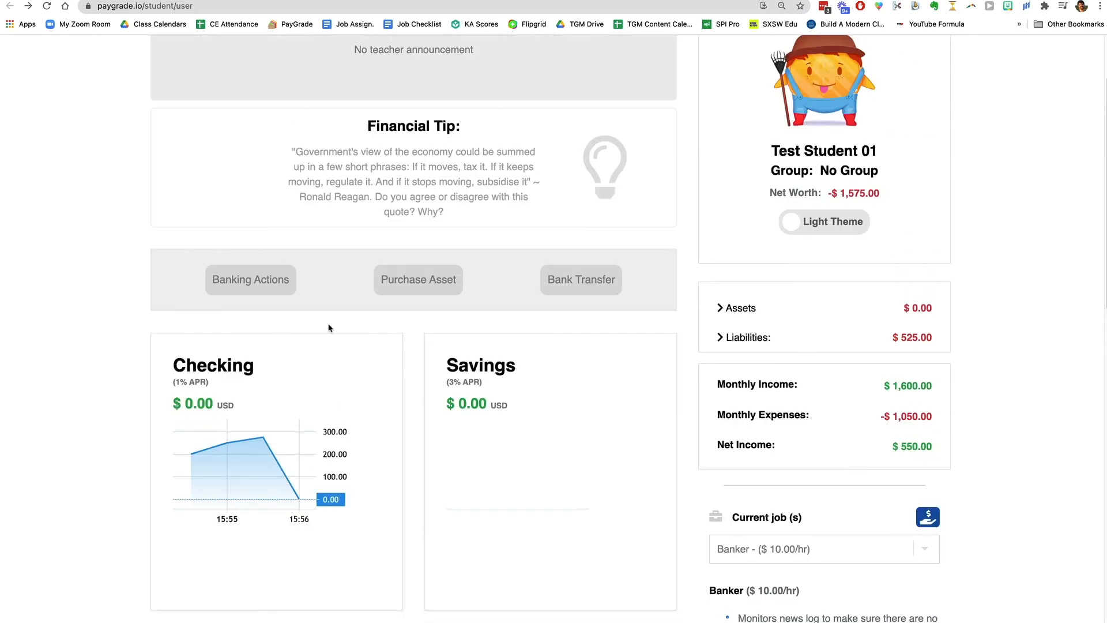
scroll(412, 363, down, 3)
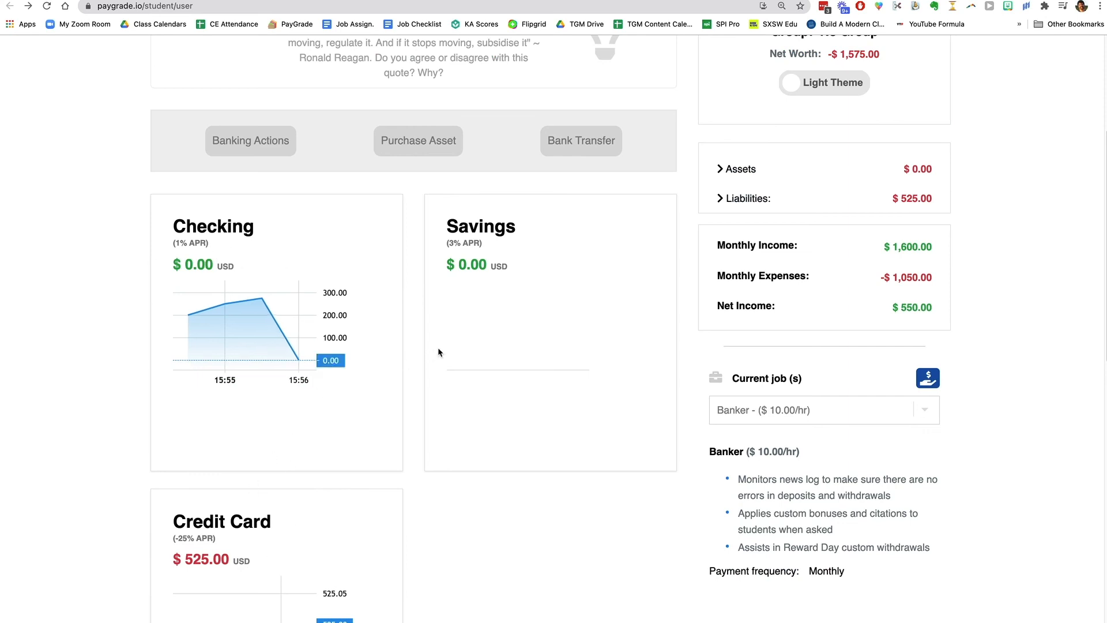
scroll(415, 323, up, 2)
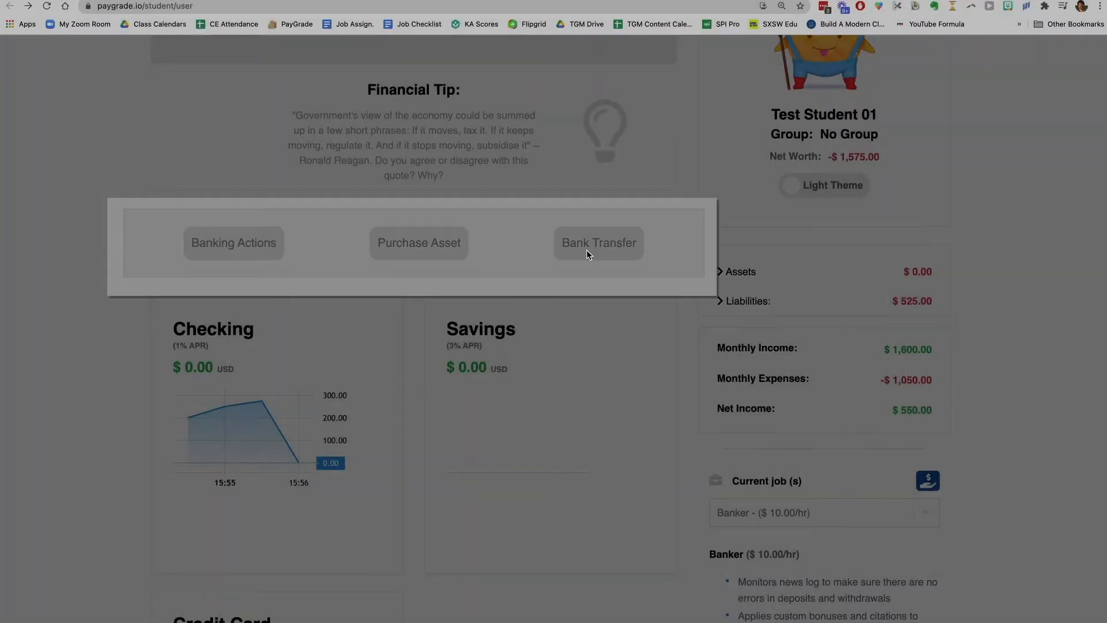
click(588, 249)
click(519, 283)
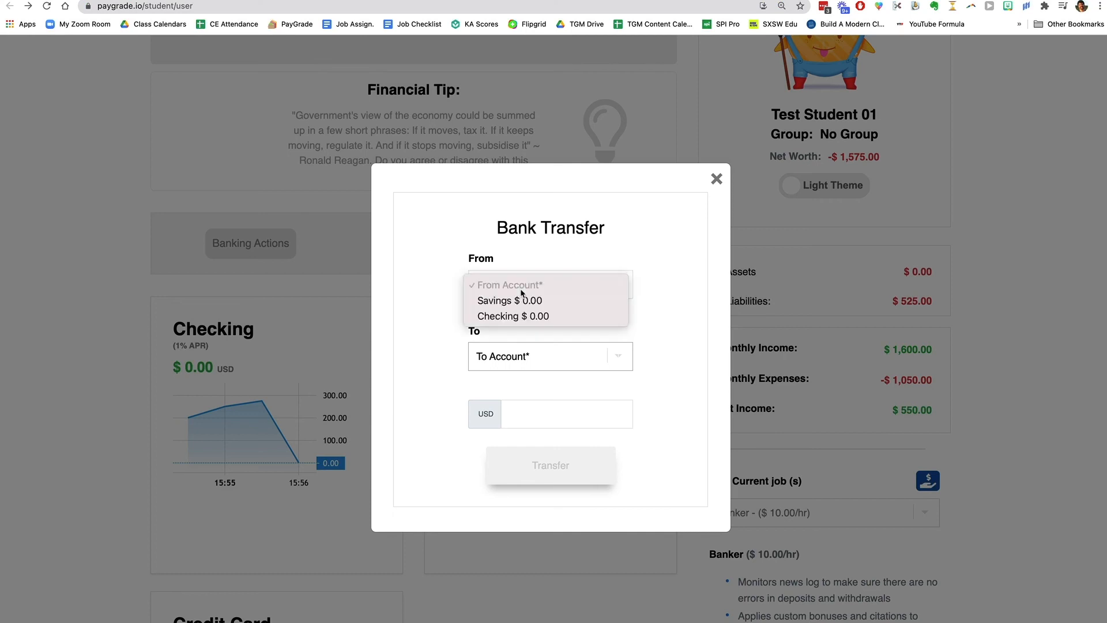
click(515, 304)
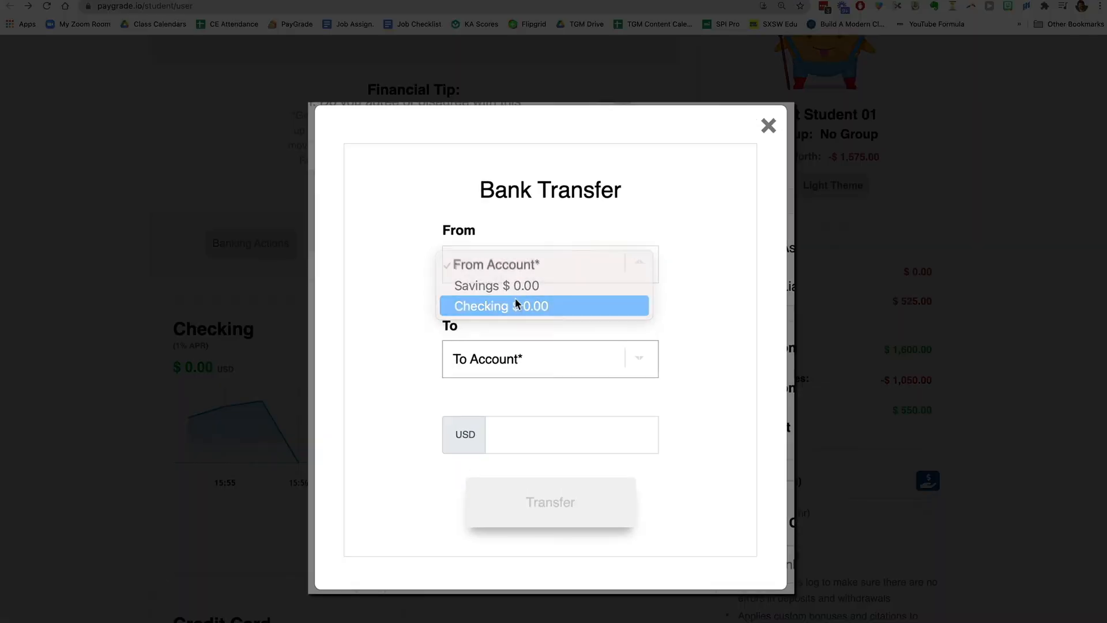
click(517, 365)
click(526, 402)
click(543, 439)
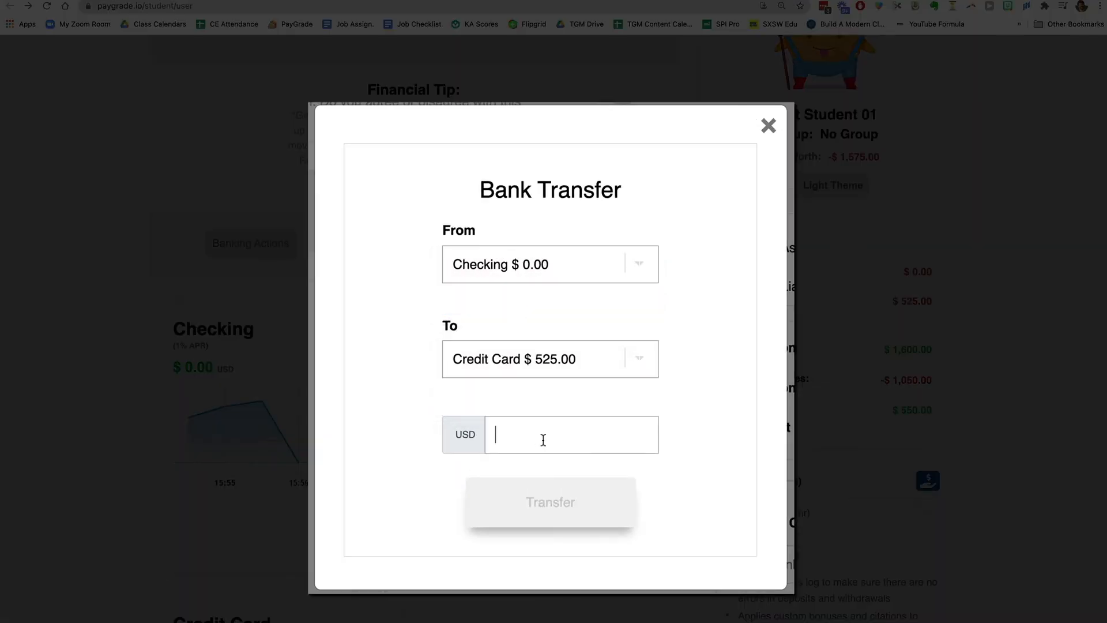
text(525)
click(697, 344)
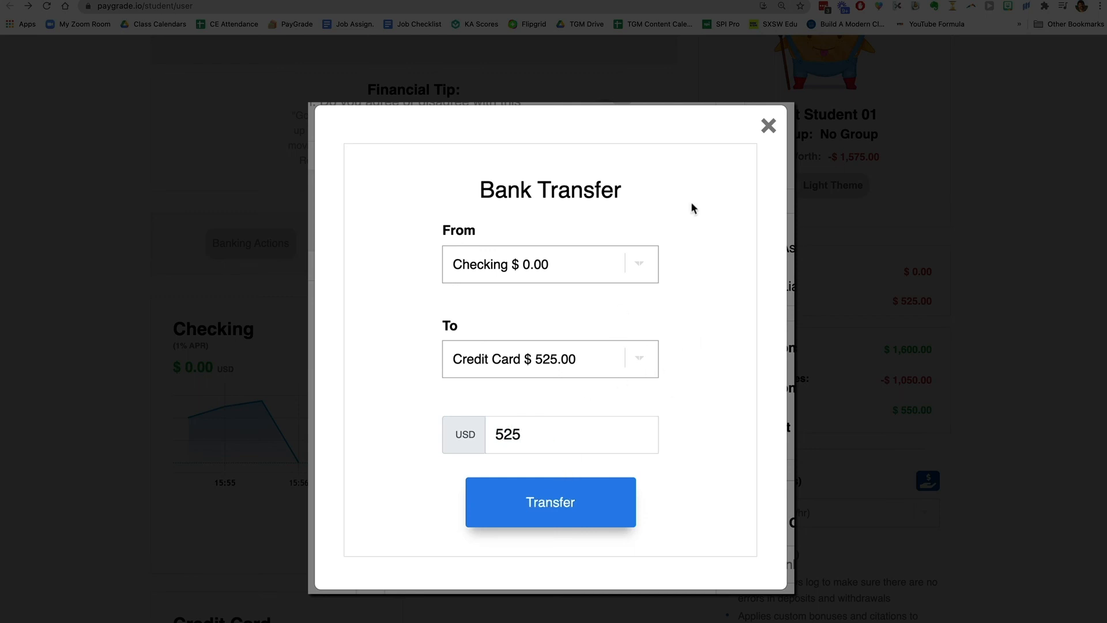
click(769, 125)
click(717, 179)
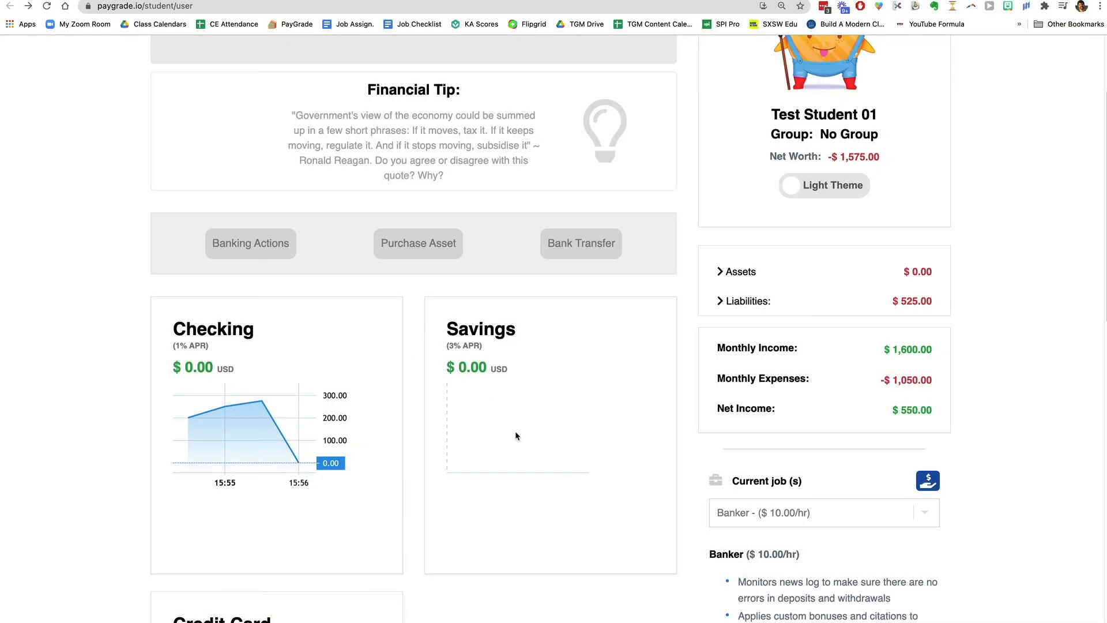
Step: Examine the student's net worth against the account balances, liabilities and the costs of the rent and internet bills
scroll(881, 264, up, 1)
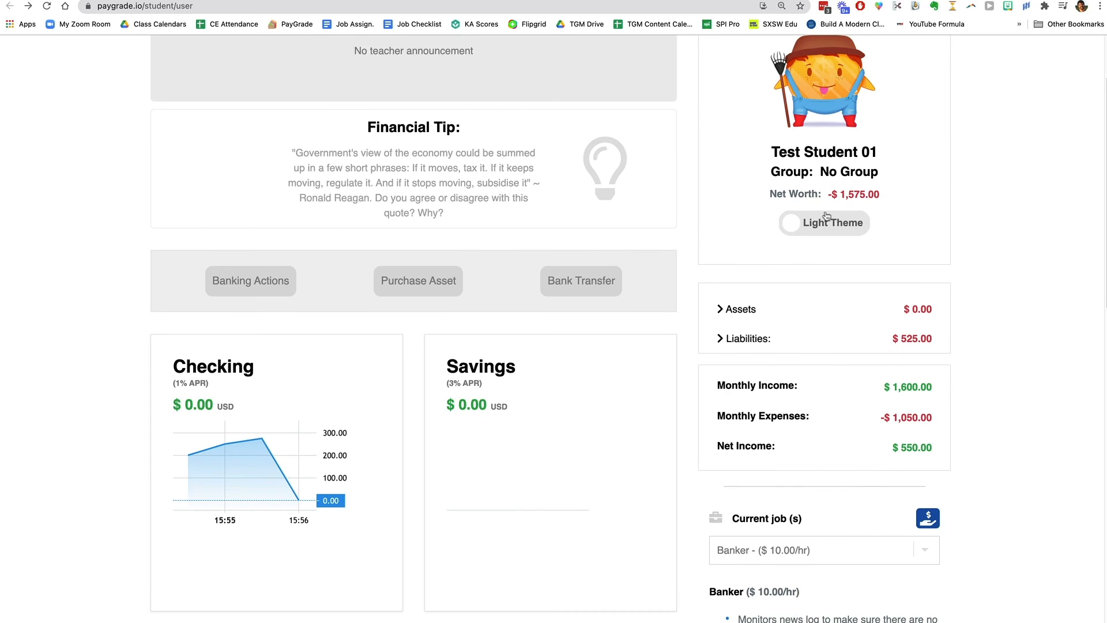
scroll(839, 351, down, 1)
scroll(840, 351, up, 1)
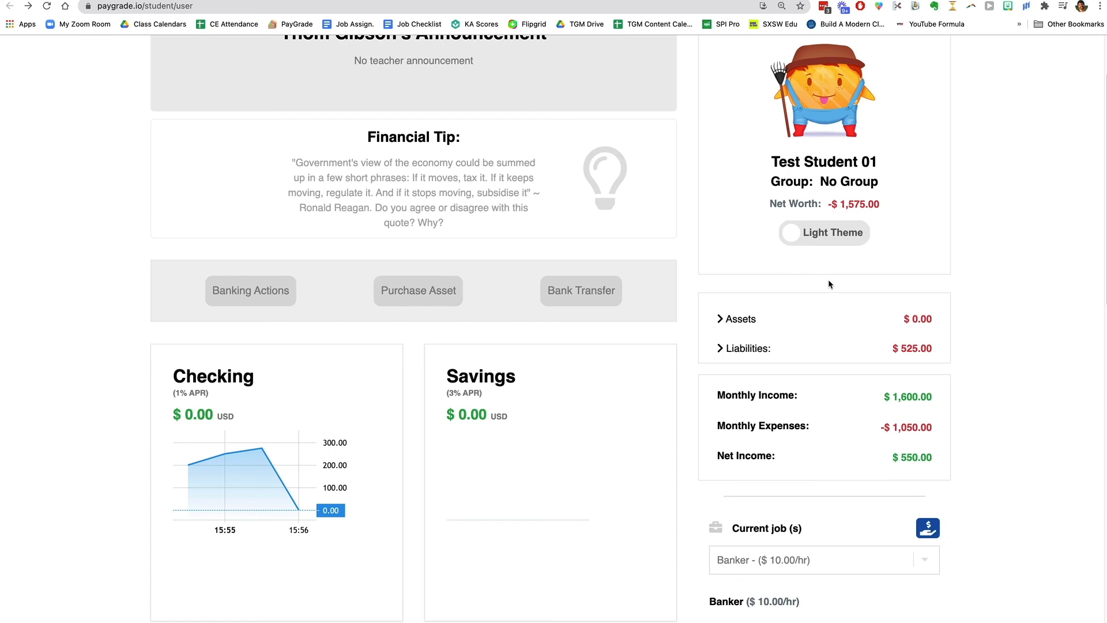
scroll(828, 283, up, 1)
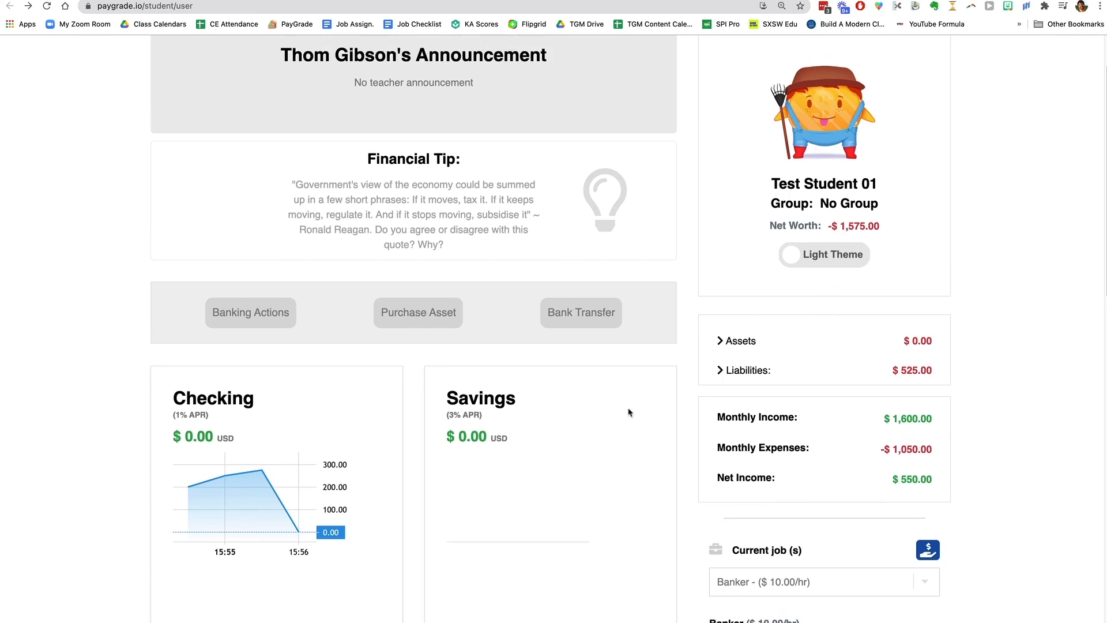
scroll(746, 311, down, 5)
scroll(623, 414, down, 10)
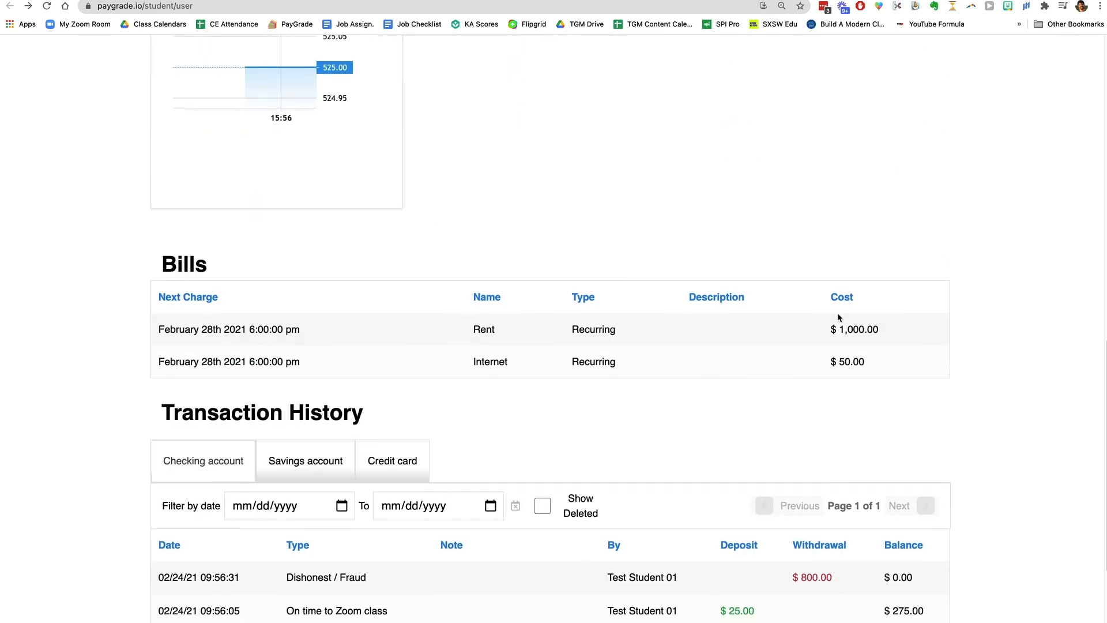
drag(840, 327, 875, 361)
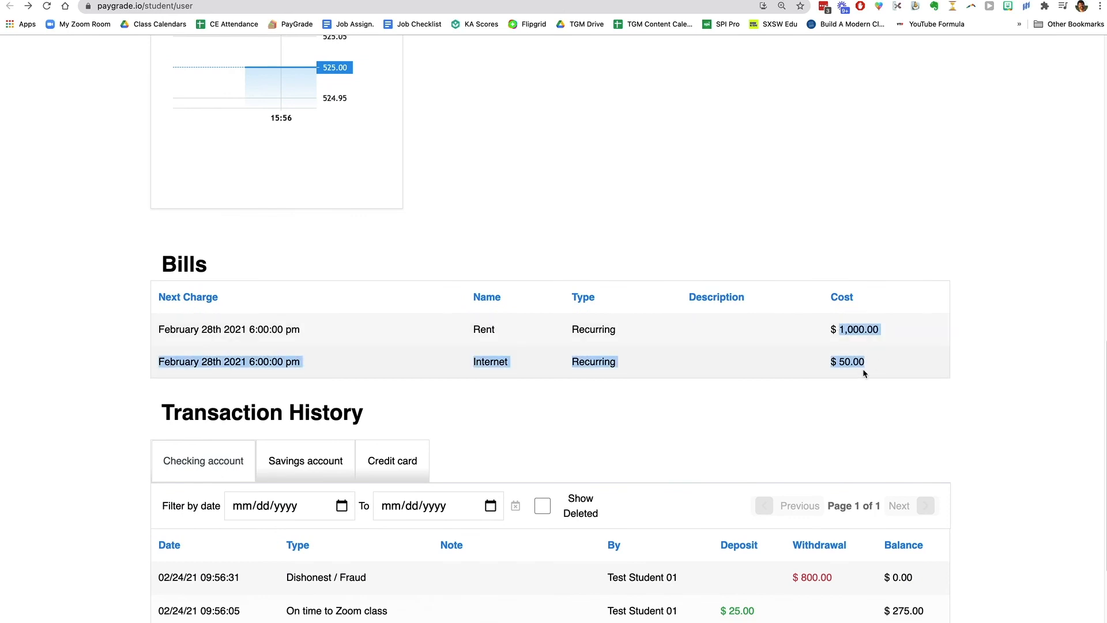
scroll(872, 363, up, 15)
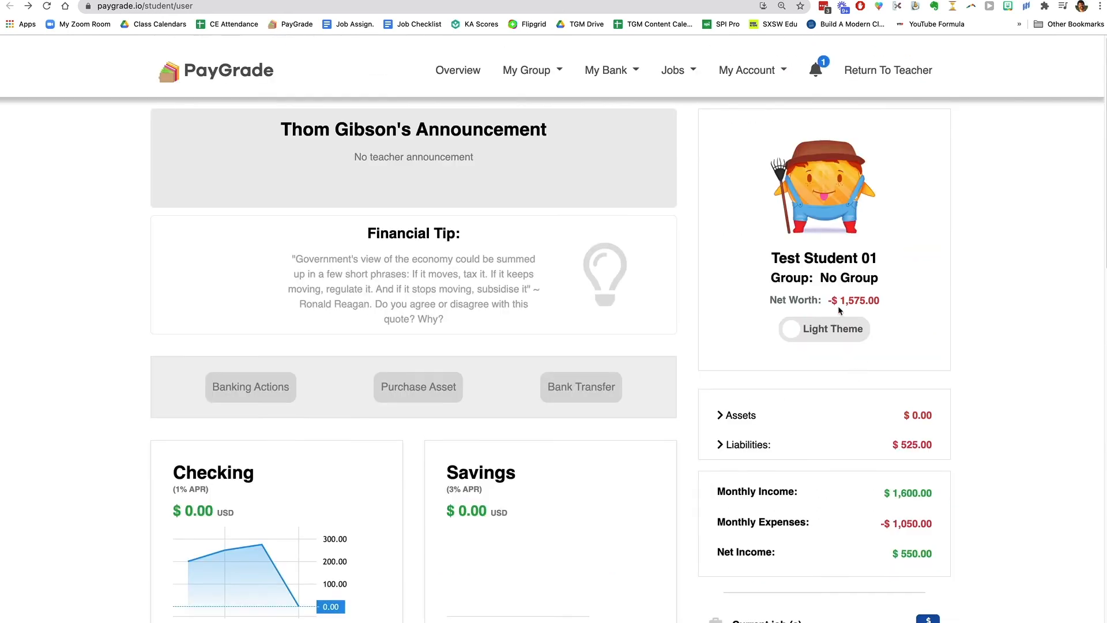
drag(831, 301, 897, 309)
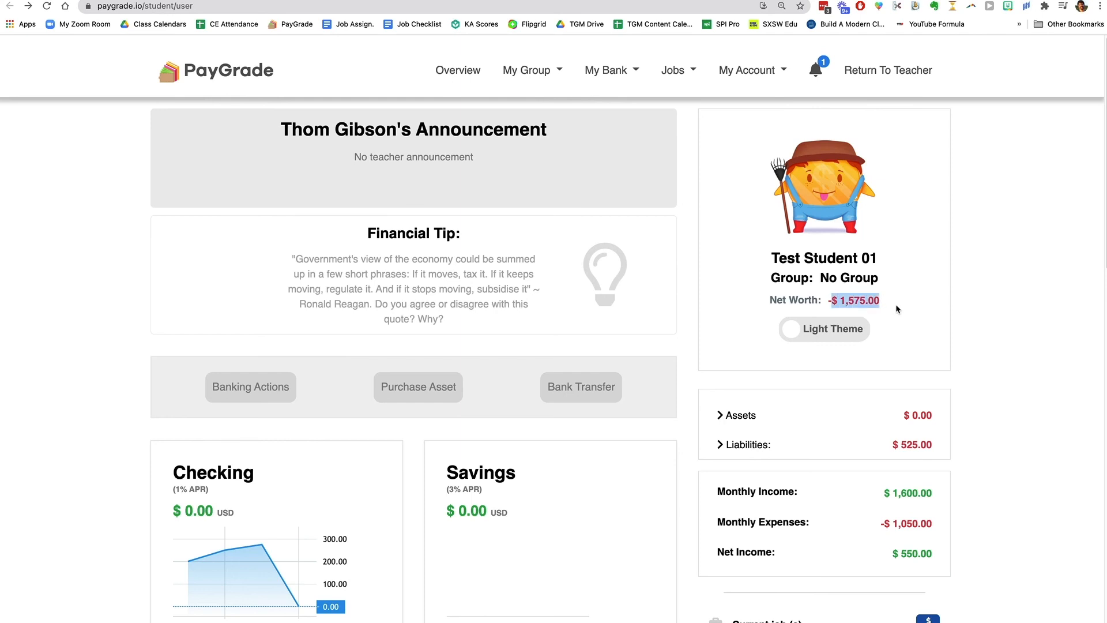
scroll(895, 303, down, 1)
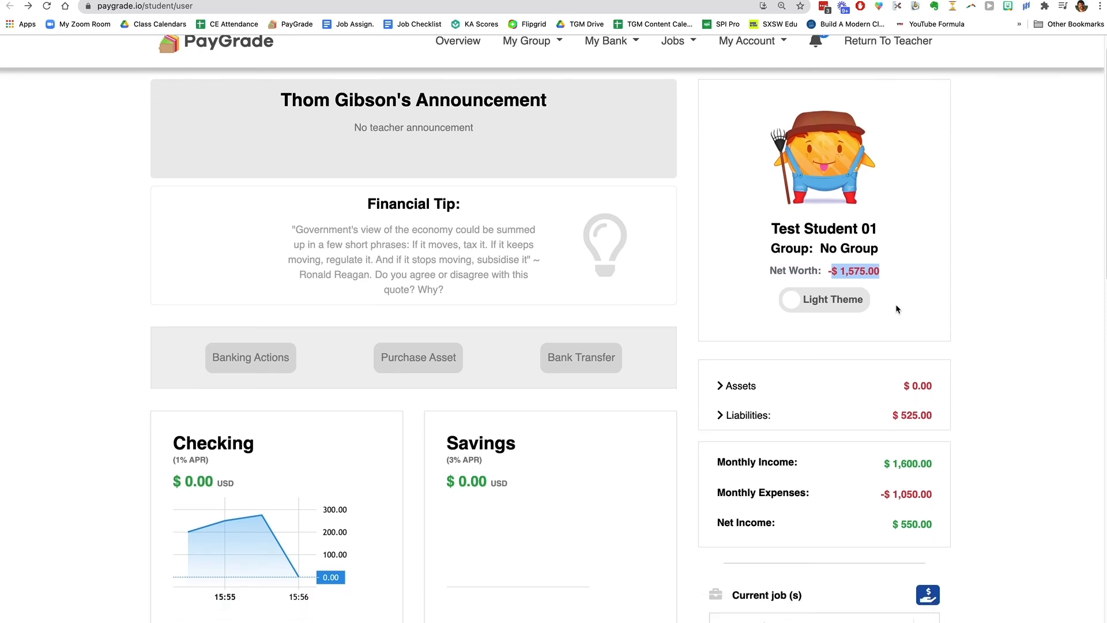
scroll(895, 303, up, 1)
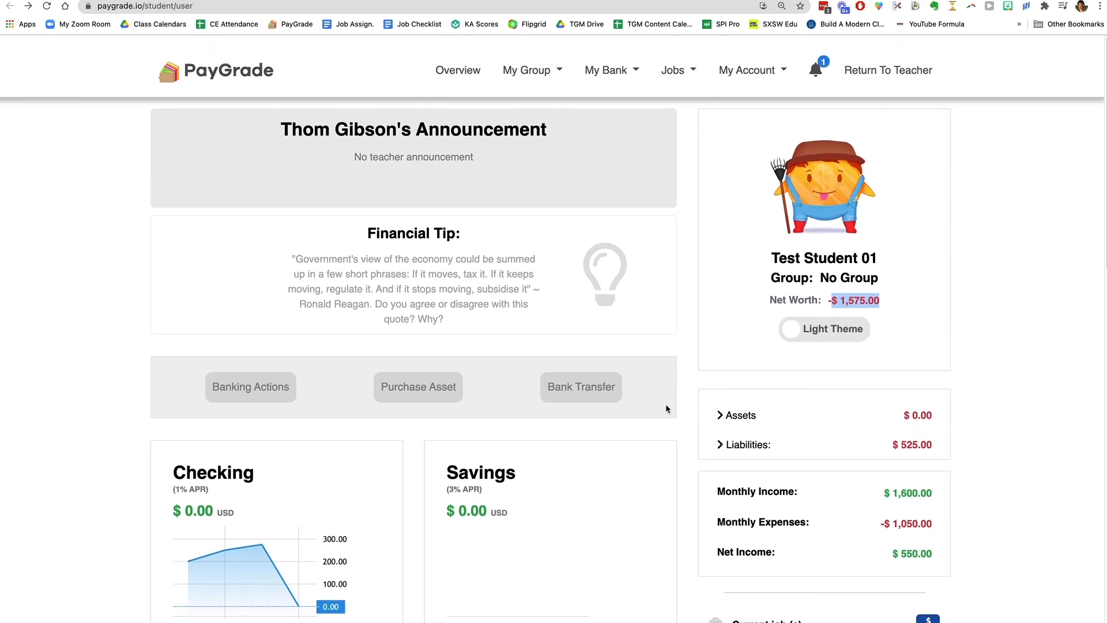
Step: Open the Game of Life for the student, spin the wheel once and dismiss the result
click(549, 72)
click(602, 69)
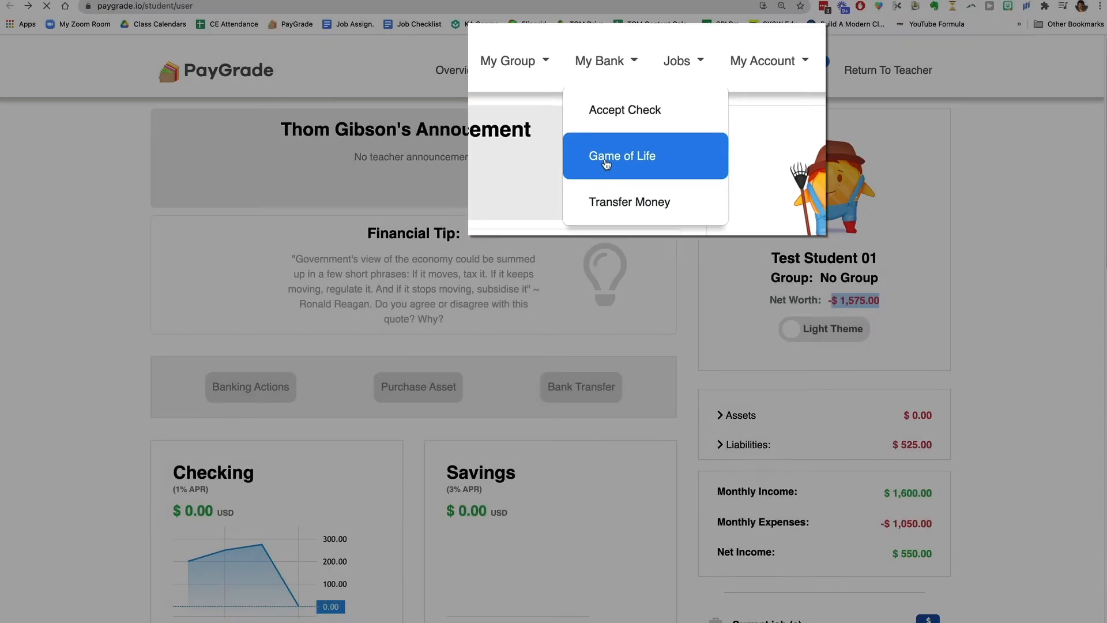
click(612, 159)
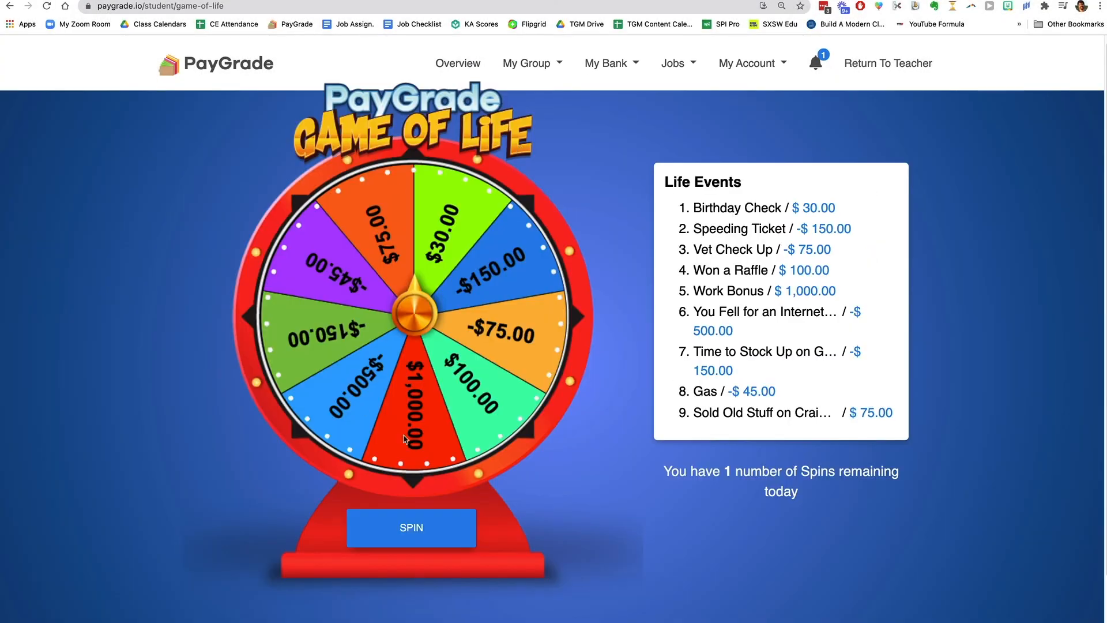
click(421, 530)
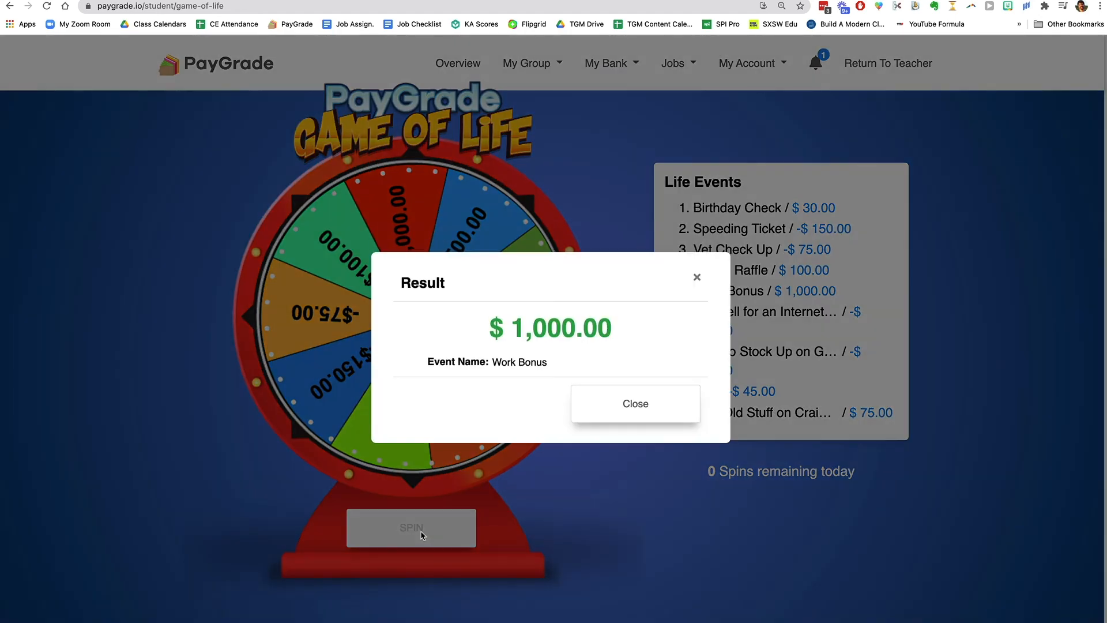
click(652, 413)
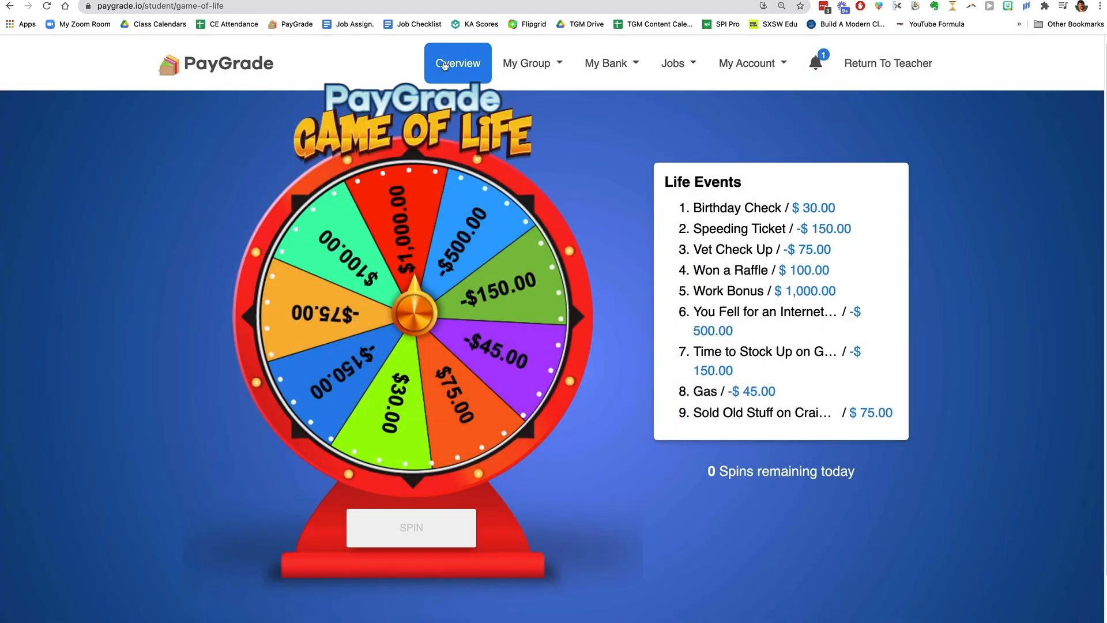
Step: From the student's overview, transfer 525 USD from Checking to Credit Card and confirm the transfer
click(445, 65)
scroll(334, 398, down, 3)
click(580, 203)
click(538, 284)
click(537, 316)
click(526, 356)
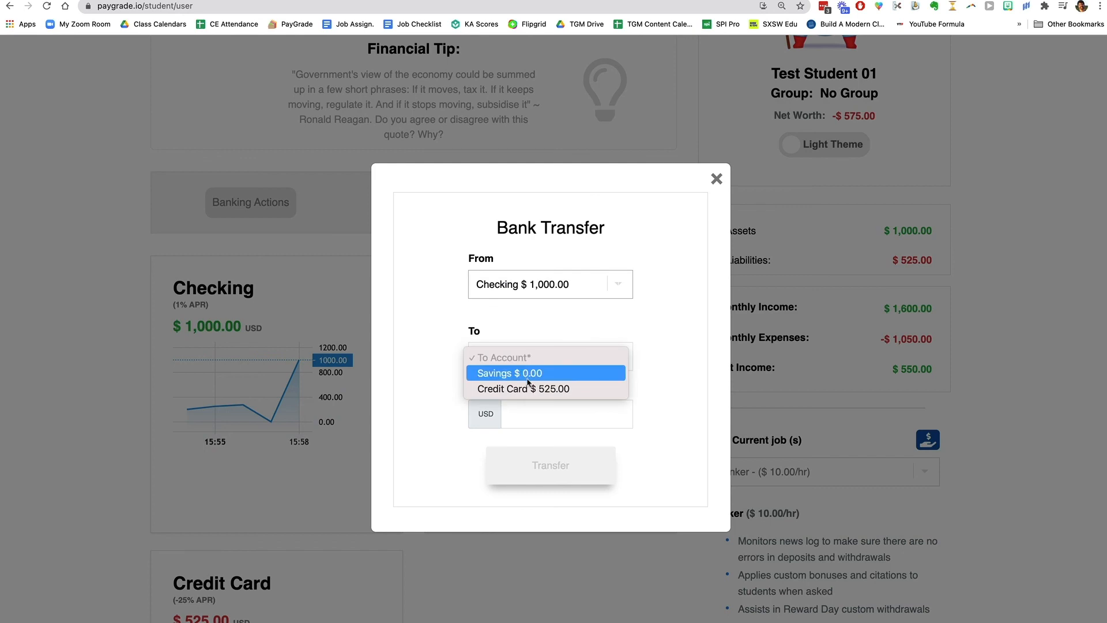
click(528, 389)
click(542, 421)
text(525)
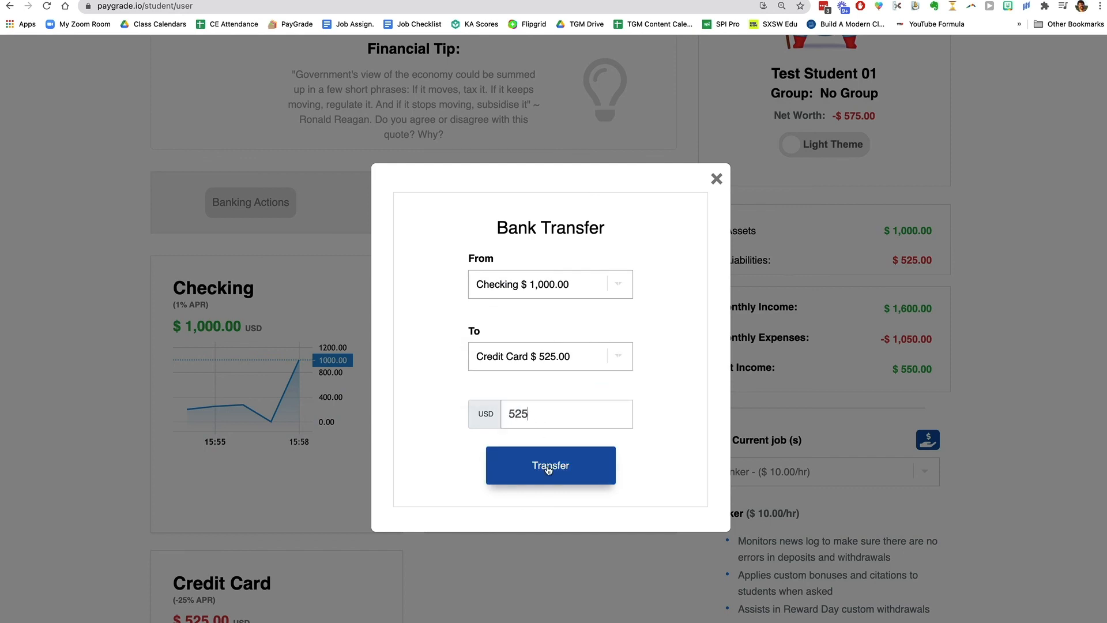
click(548, 469)
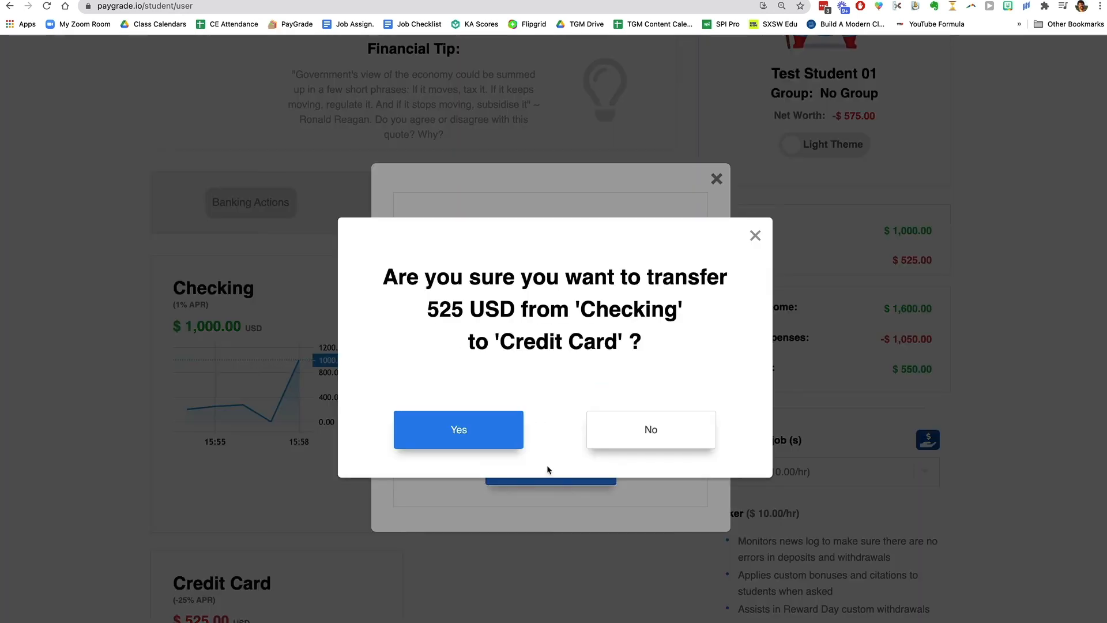
click(425, 431)
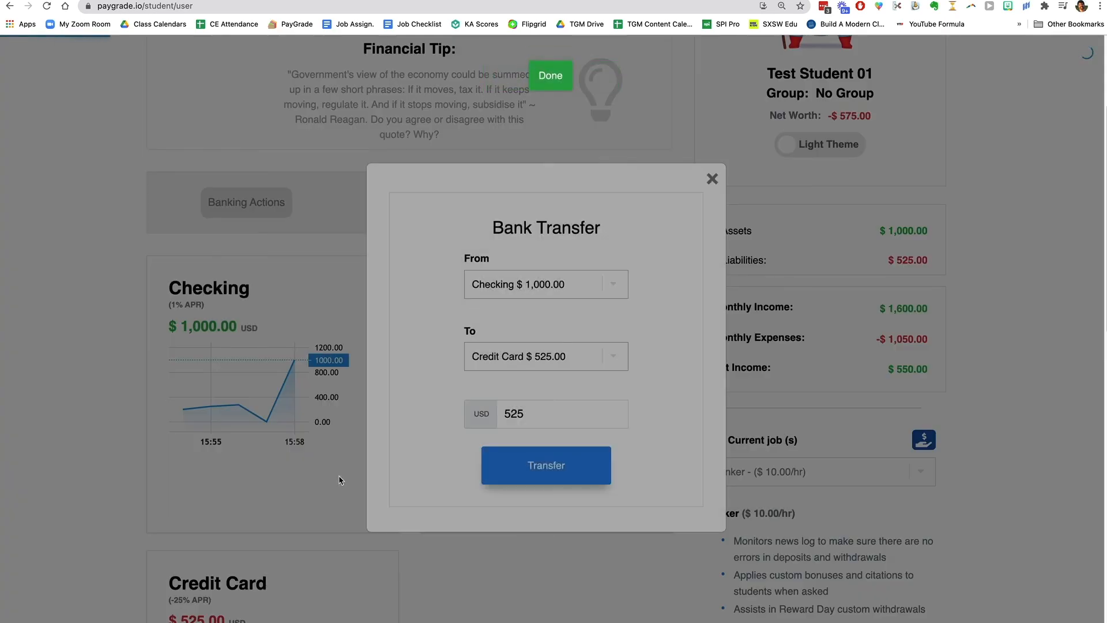
Step: Examine the checking and credit card accounts, the net worth and the checking transaction history after the transfer
scroll(338, 475, down, 3)
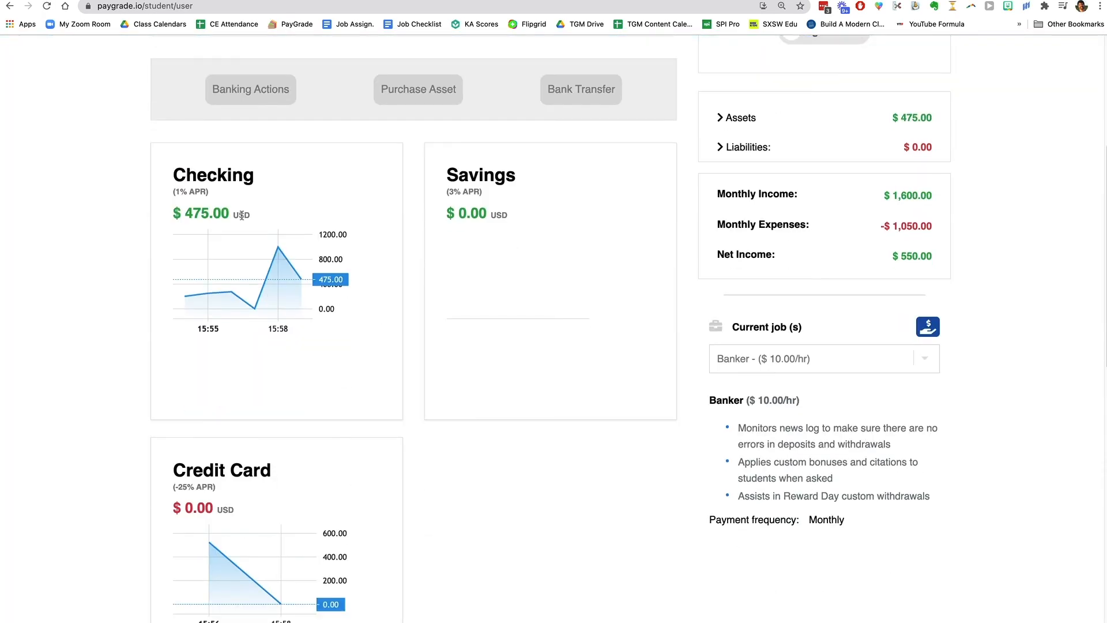
scroll(297, 360, down, 1)
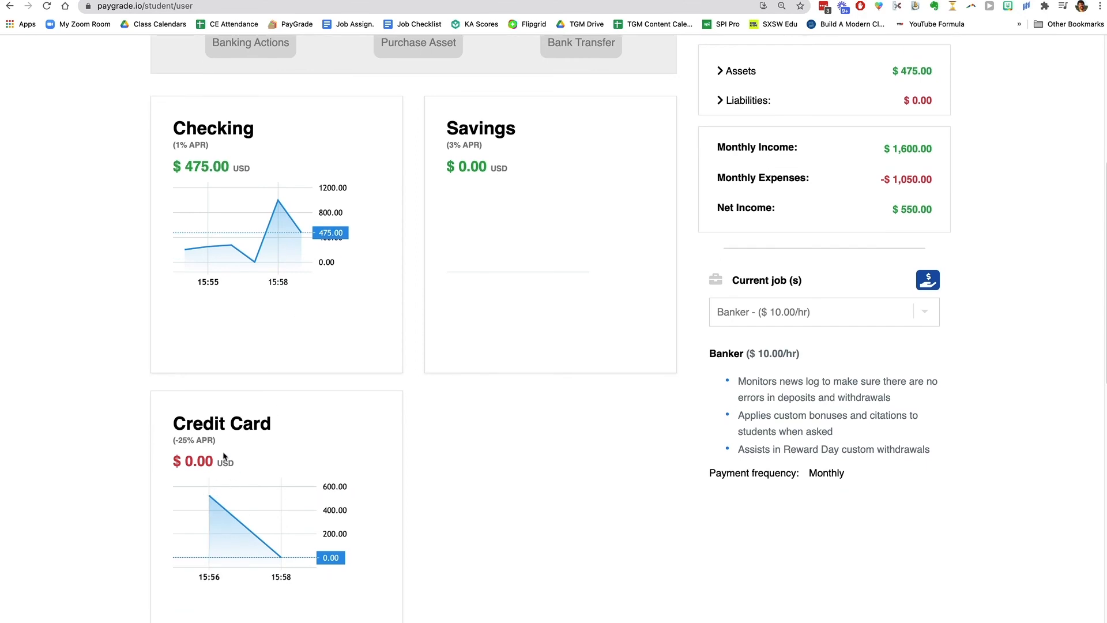
scroll(206, 227, up, 2)
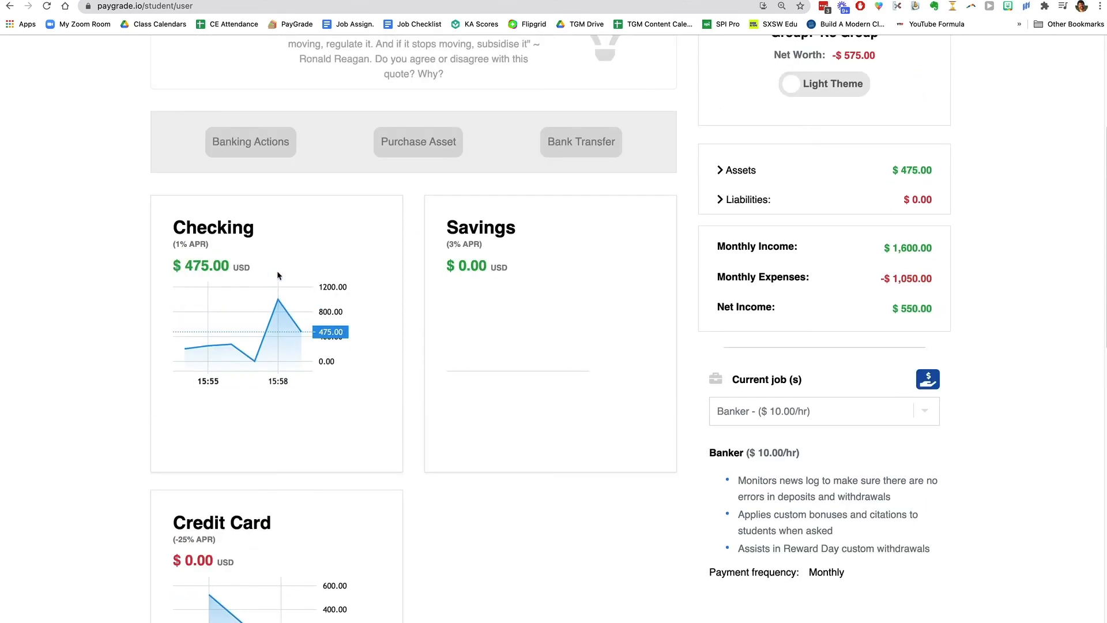
scroll(404, 462, up, 2)
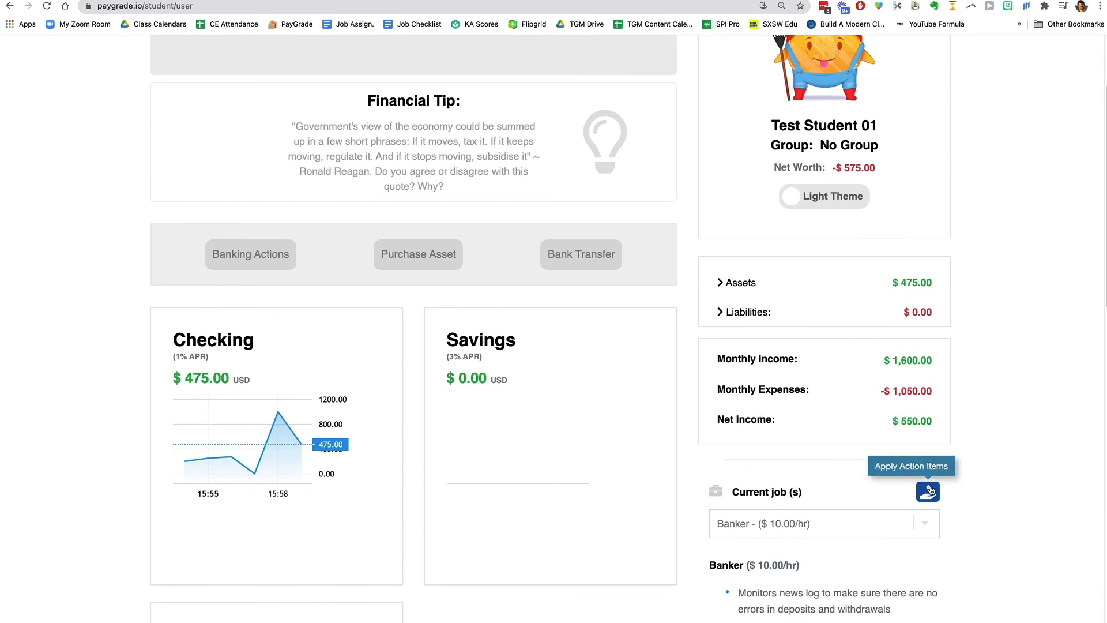
scroll(692, 426, up, 2)
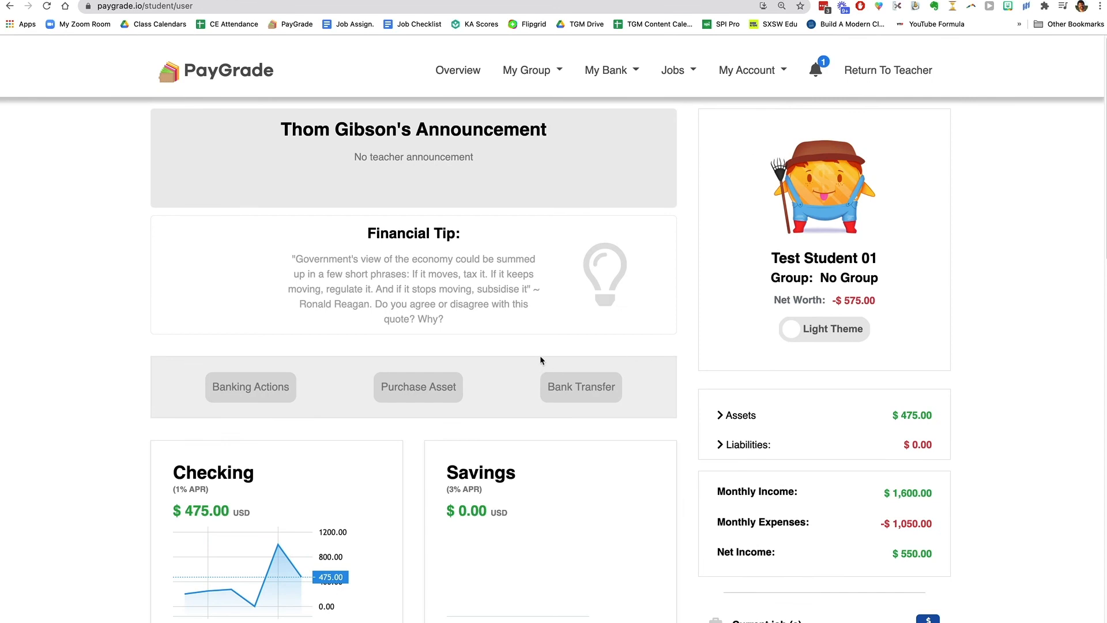
scroll(541, 357, down, 15)
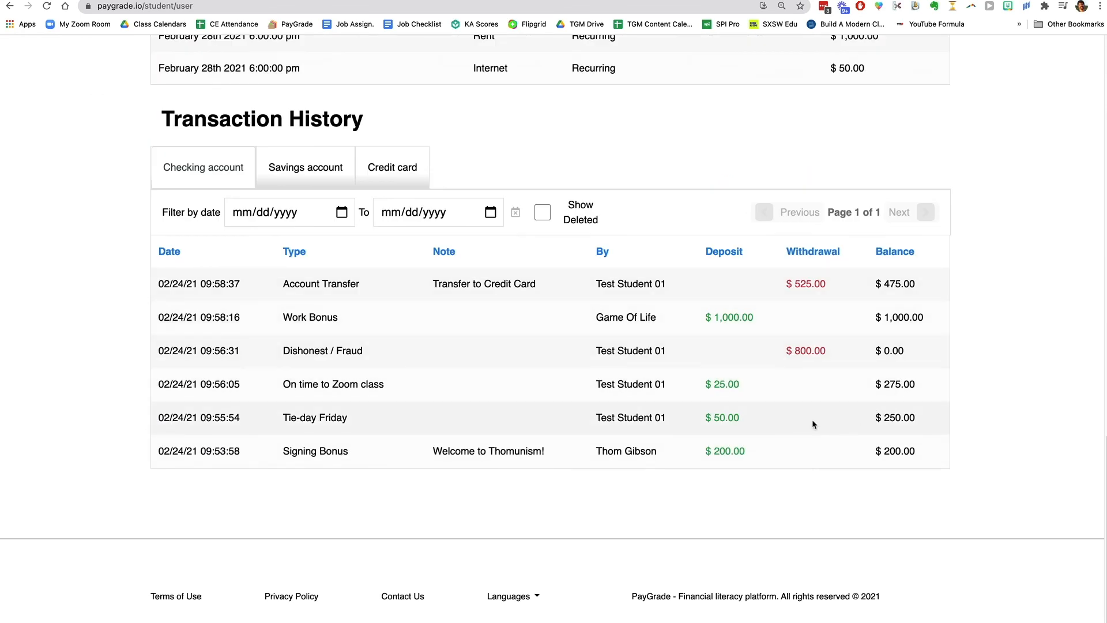
scroll(773, 419, up, 15)
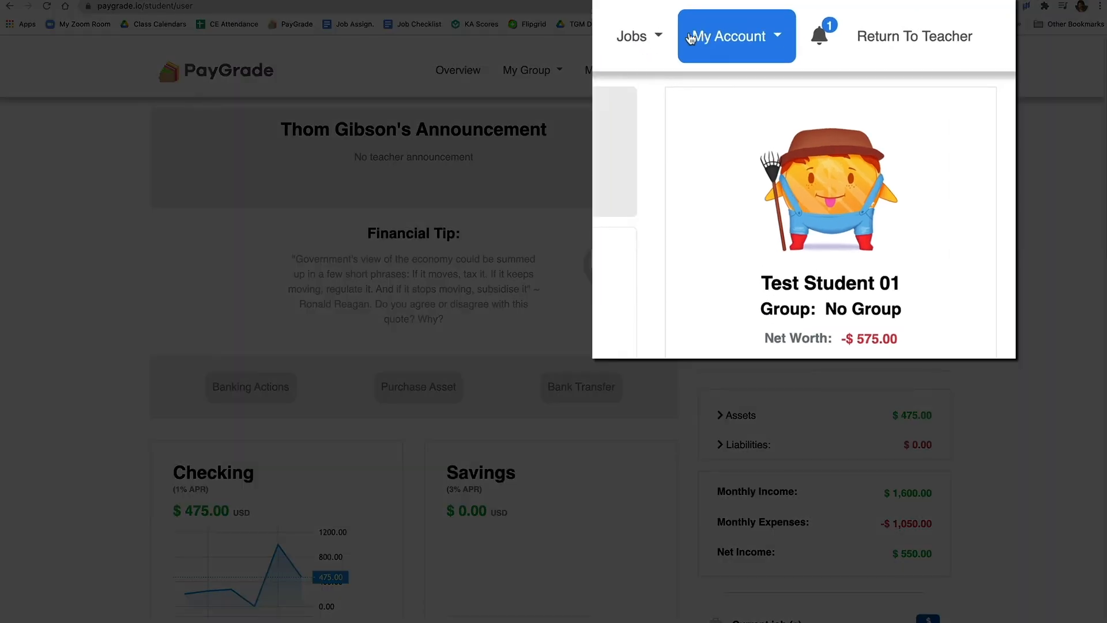
Step: Open the student overview that belongs to the Banker job
click(632, 39)
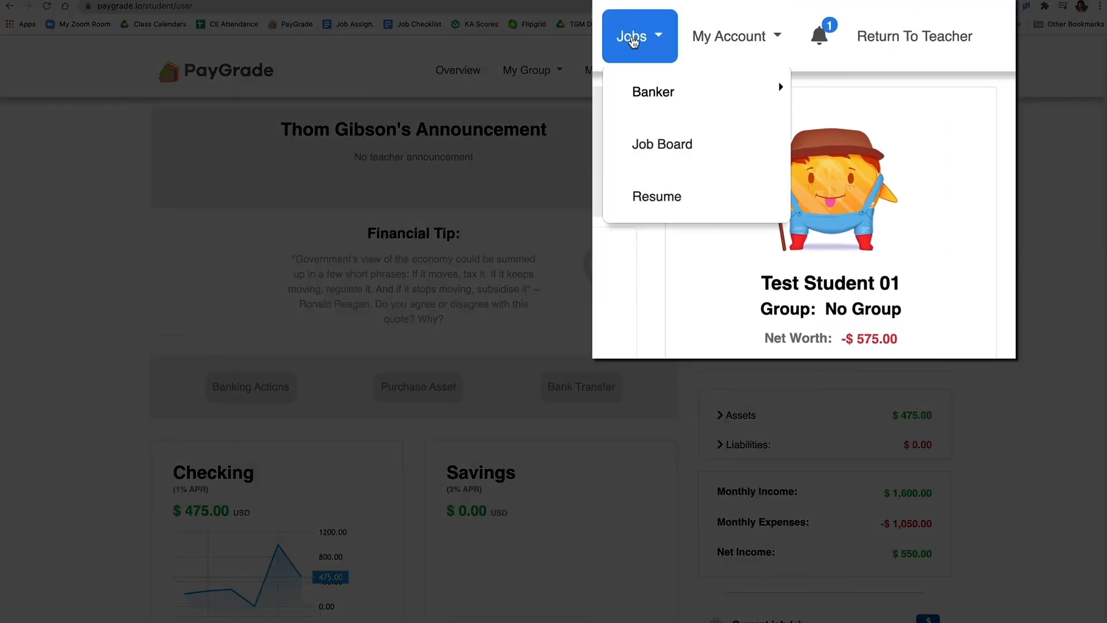
click(654, 110)
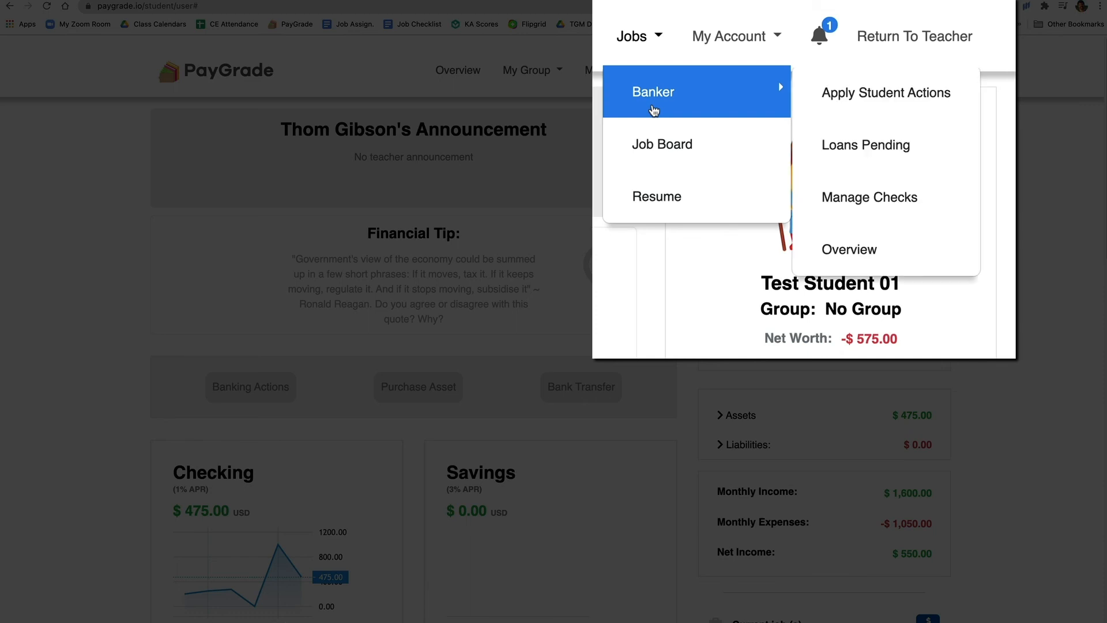
click(863, 246)
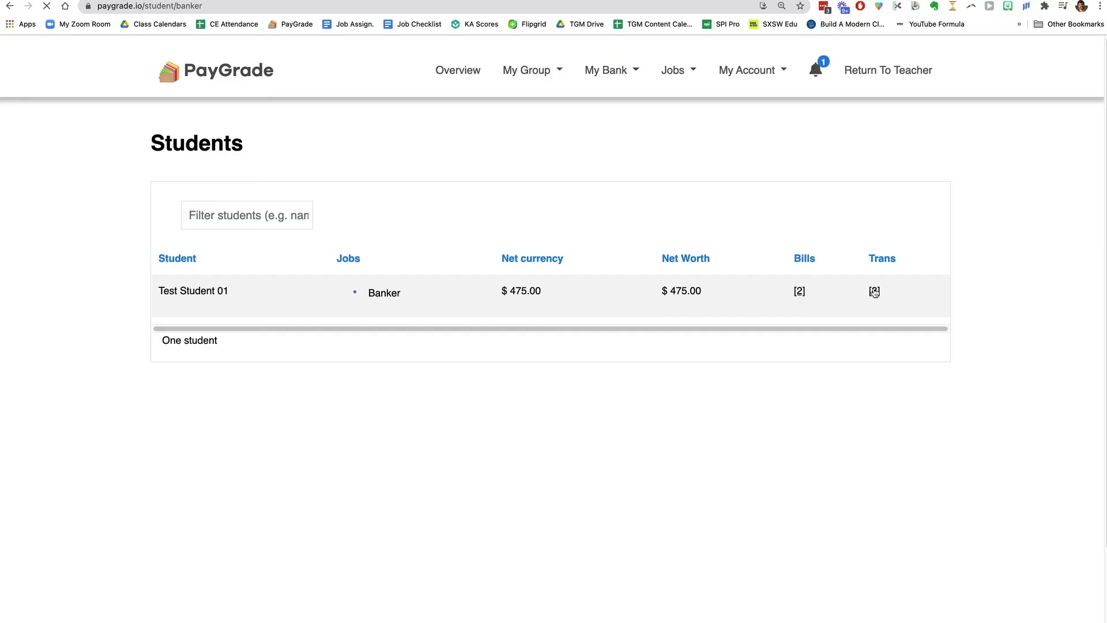
Step: Open the student's transactions from the Banker's student list and examine the preset action and custom action type, note and amount fields
click(870, 292)
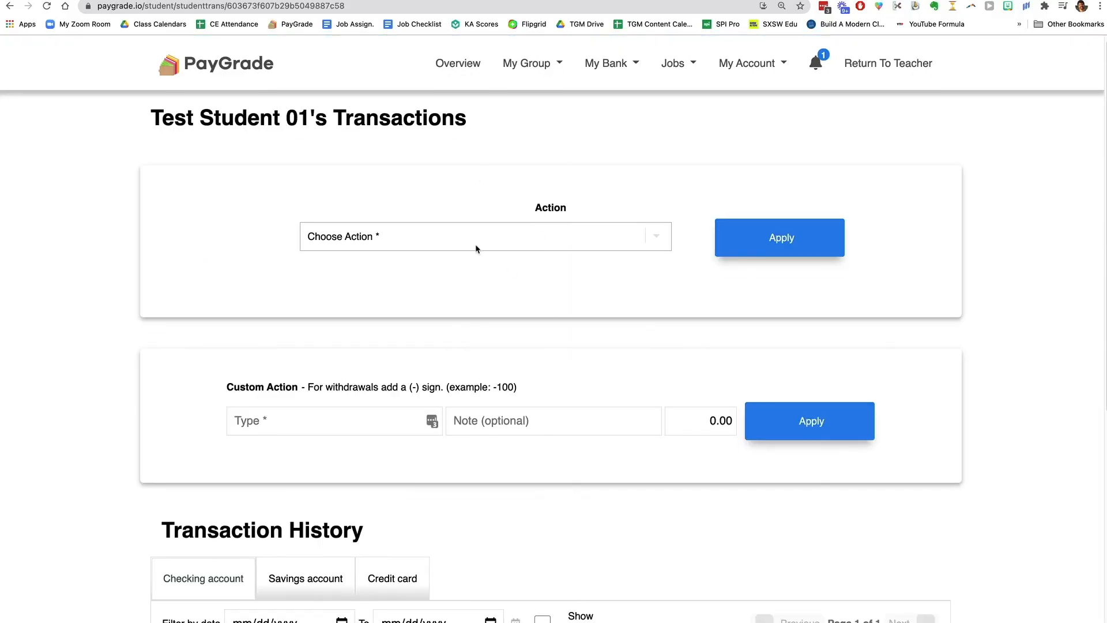
click(477, 248)
click(273, 234)
scroll(273, 233, down, 3)
click(297, 323)
click(552, 323)
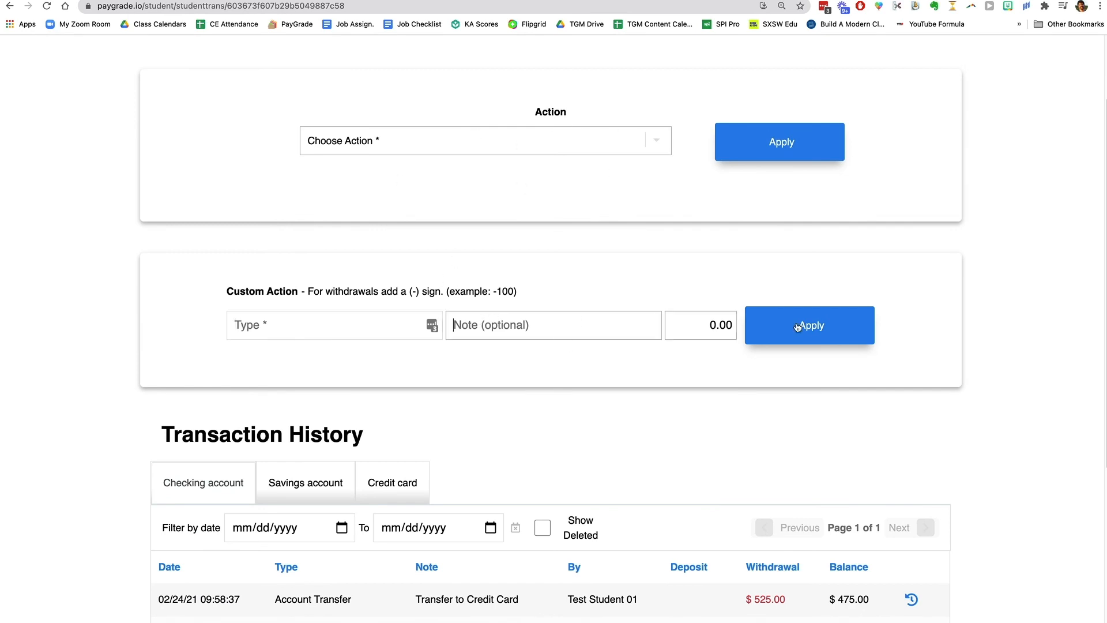
click(718, 319)
scroll(663, 336, down, 1)
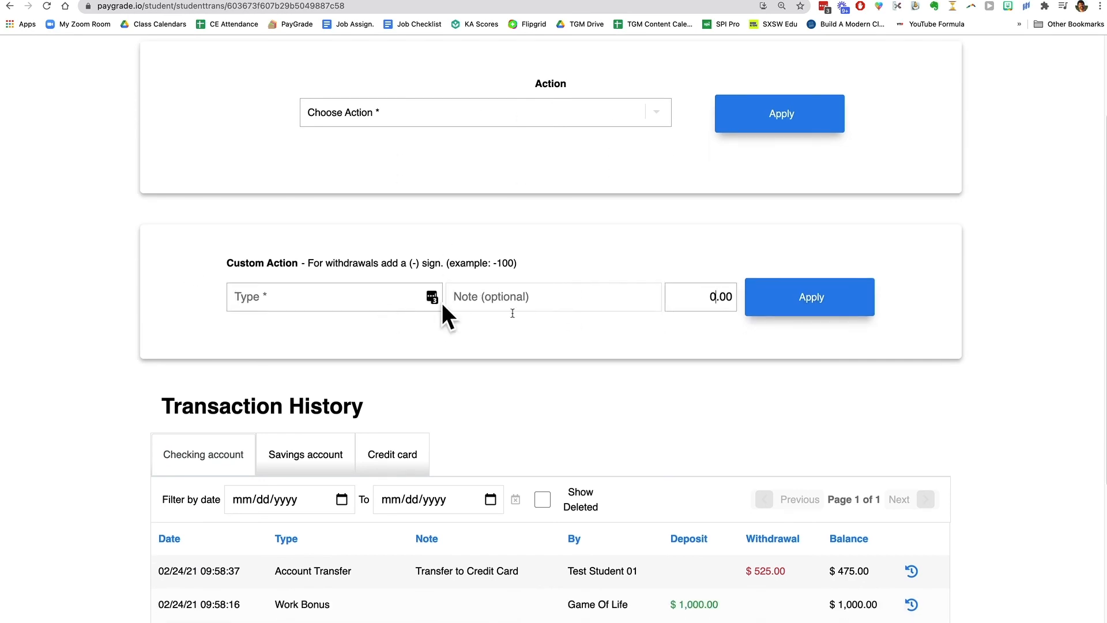
Step: Reverse the Tie-day Friday deposit in the student's checking account and review the updated transaction history
scroll(596, 327, down, 5)
scroll(576, 271, down, 2)
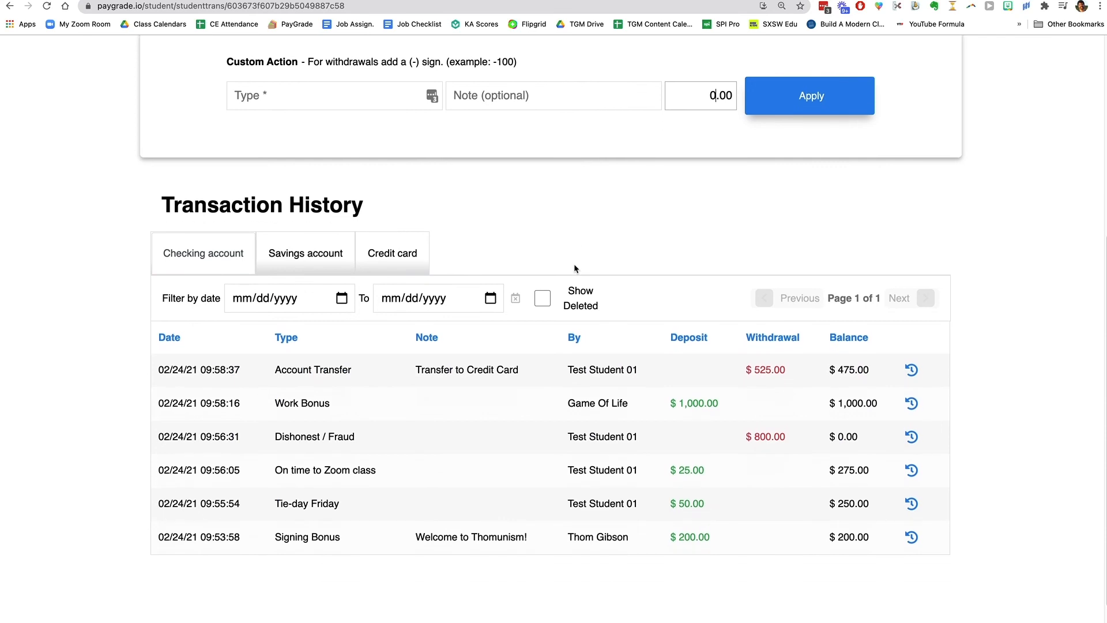
scroll(382, 317, down, 1)
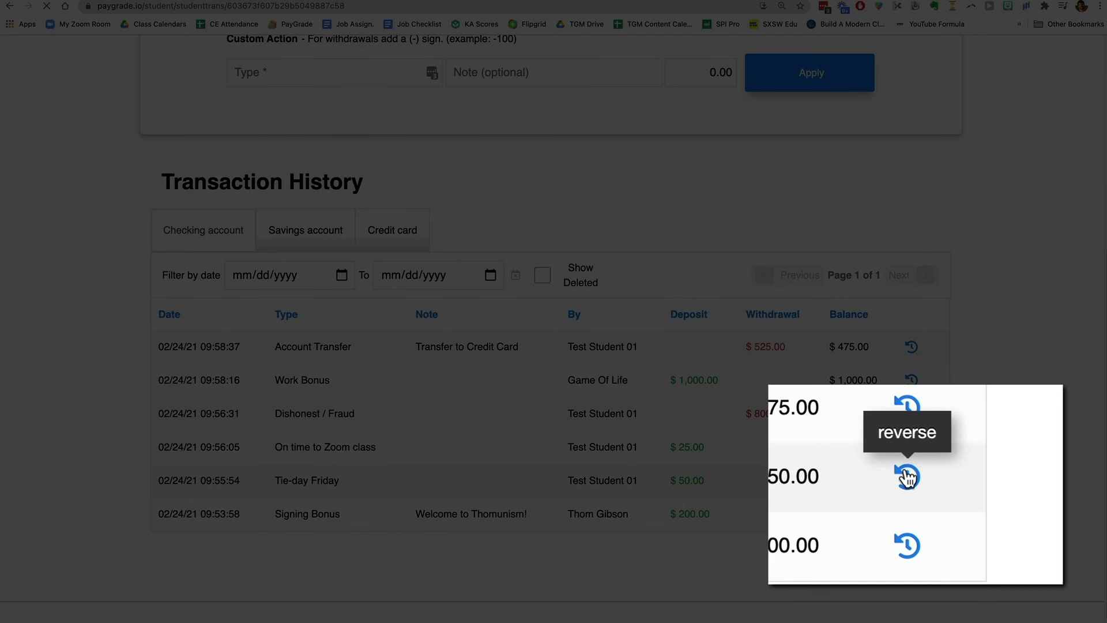
click(911, 478)
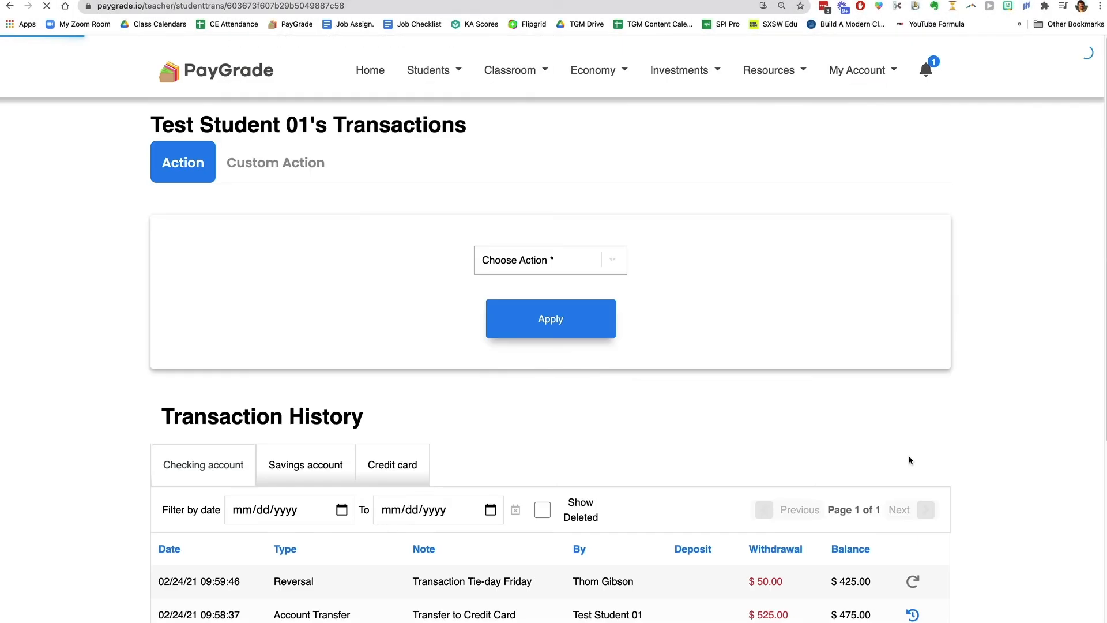
scroll(908, 455, down, 4)
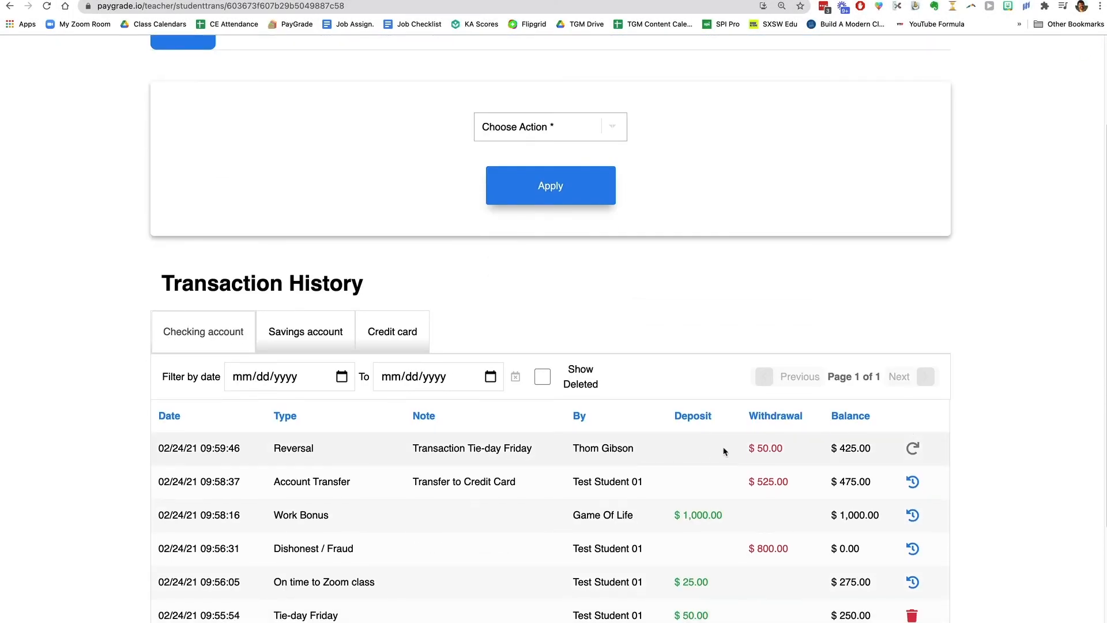
scroll(783, 451, down, 3)
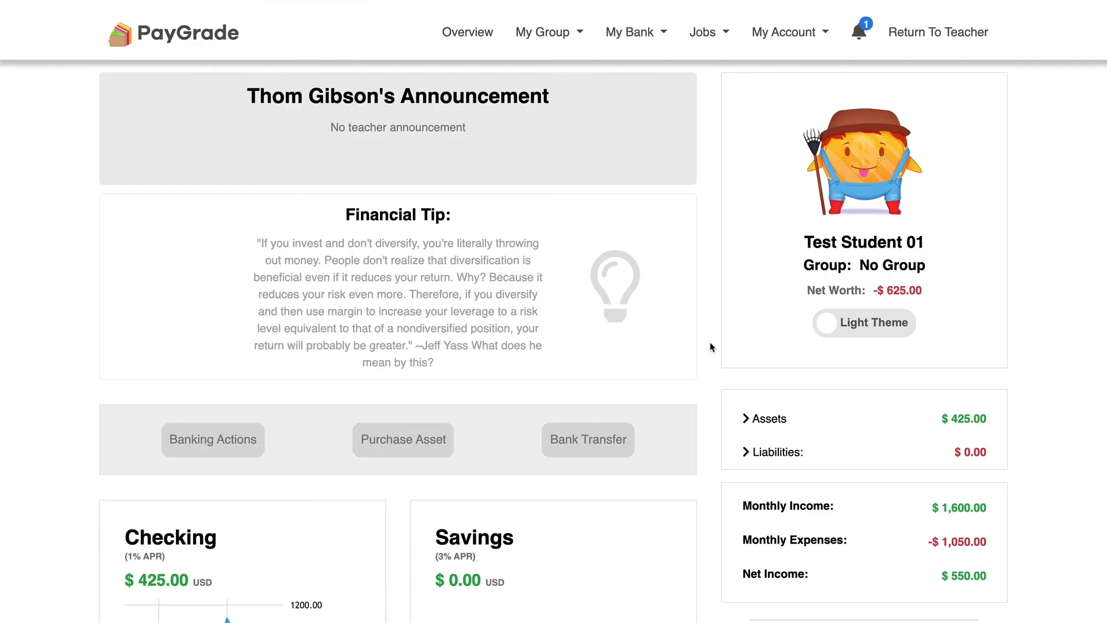
Step: Open the group's News Log from the student account
click(521, 44)
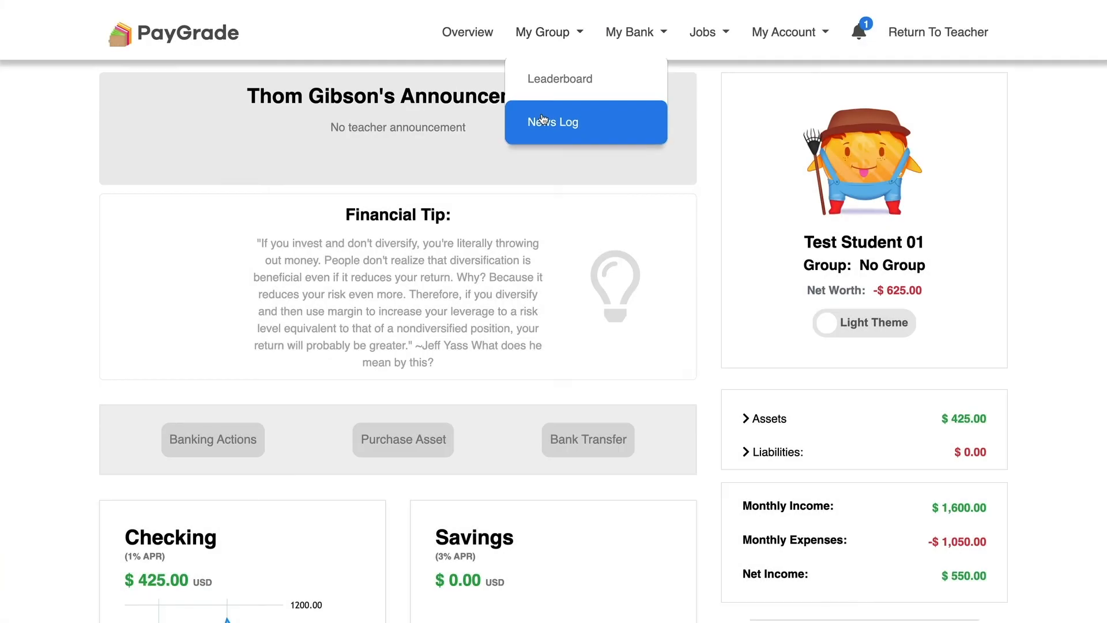
click(544, 121)
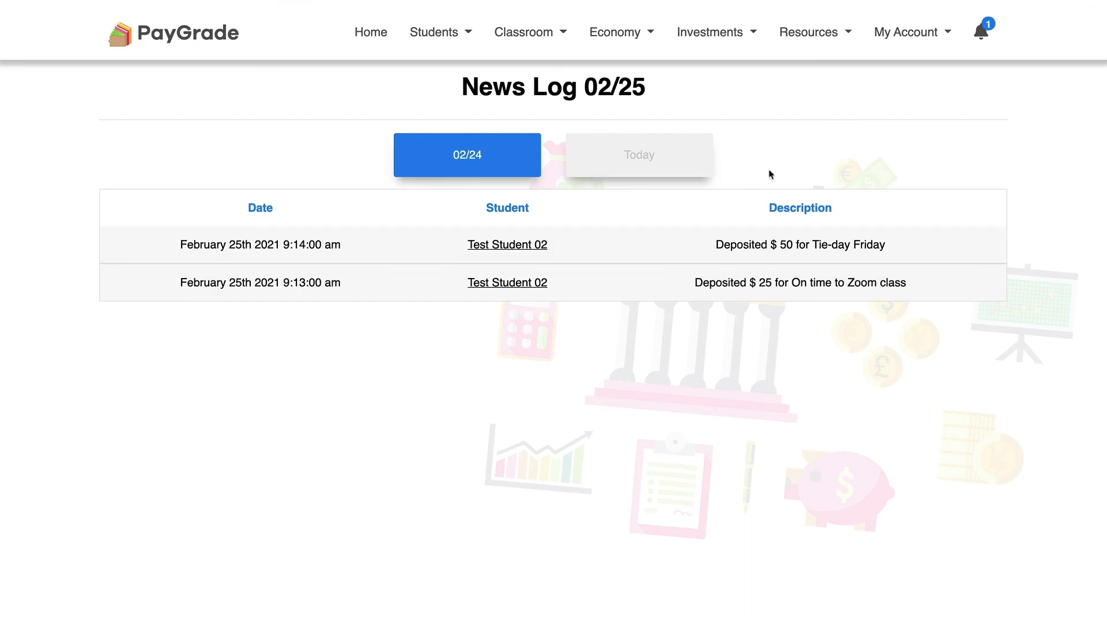